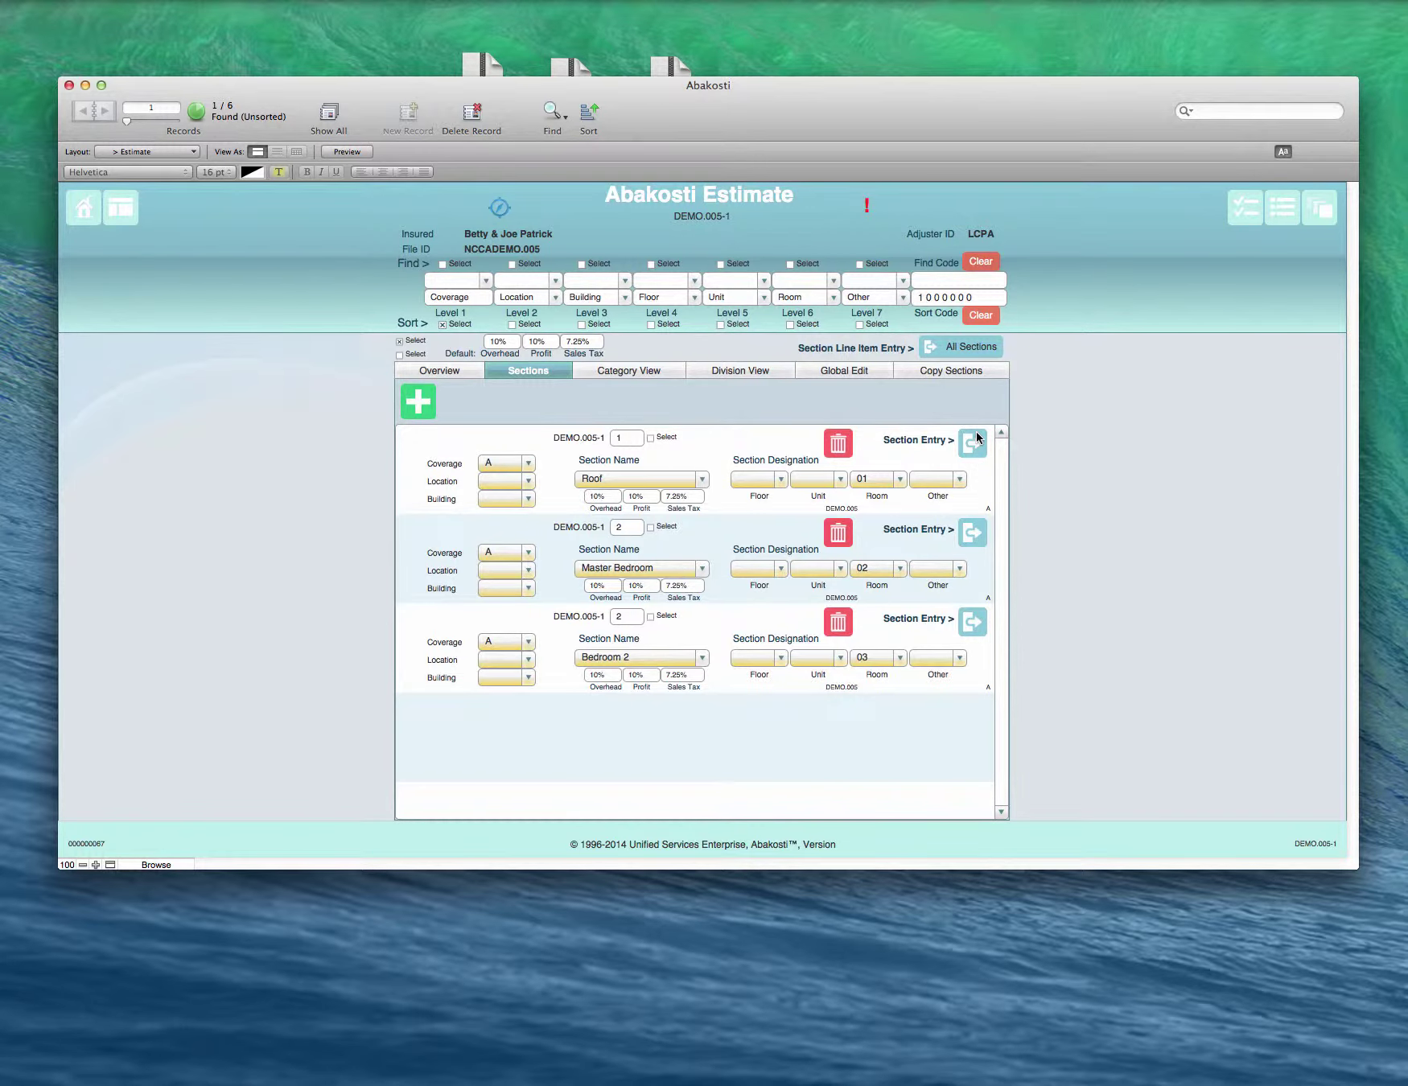
Step: Browse the Master Bedroom, Bedroom 2 and Roof takeoffs, then open the Master Bedroom section's takeoff
click(980, 349)
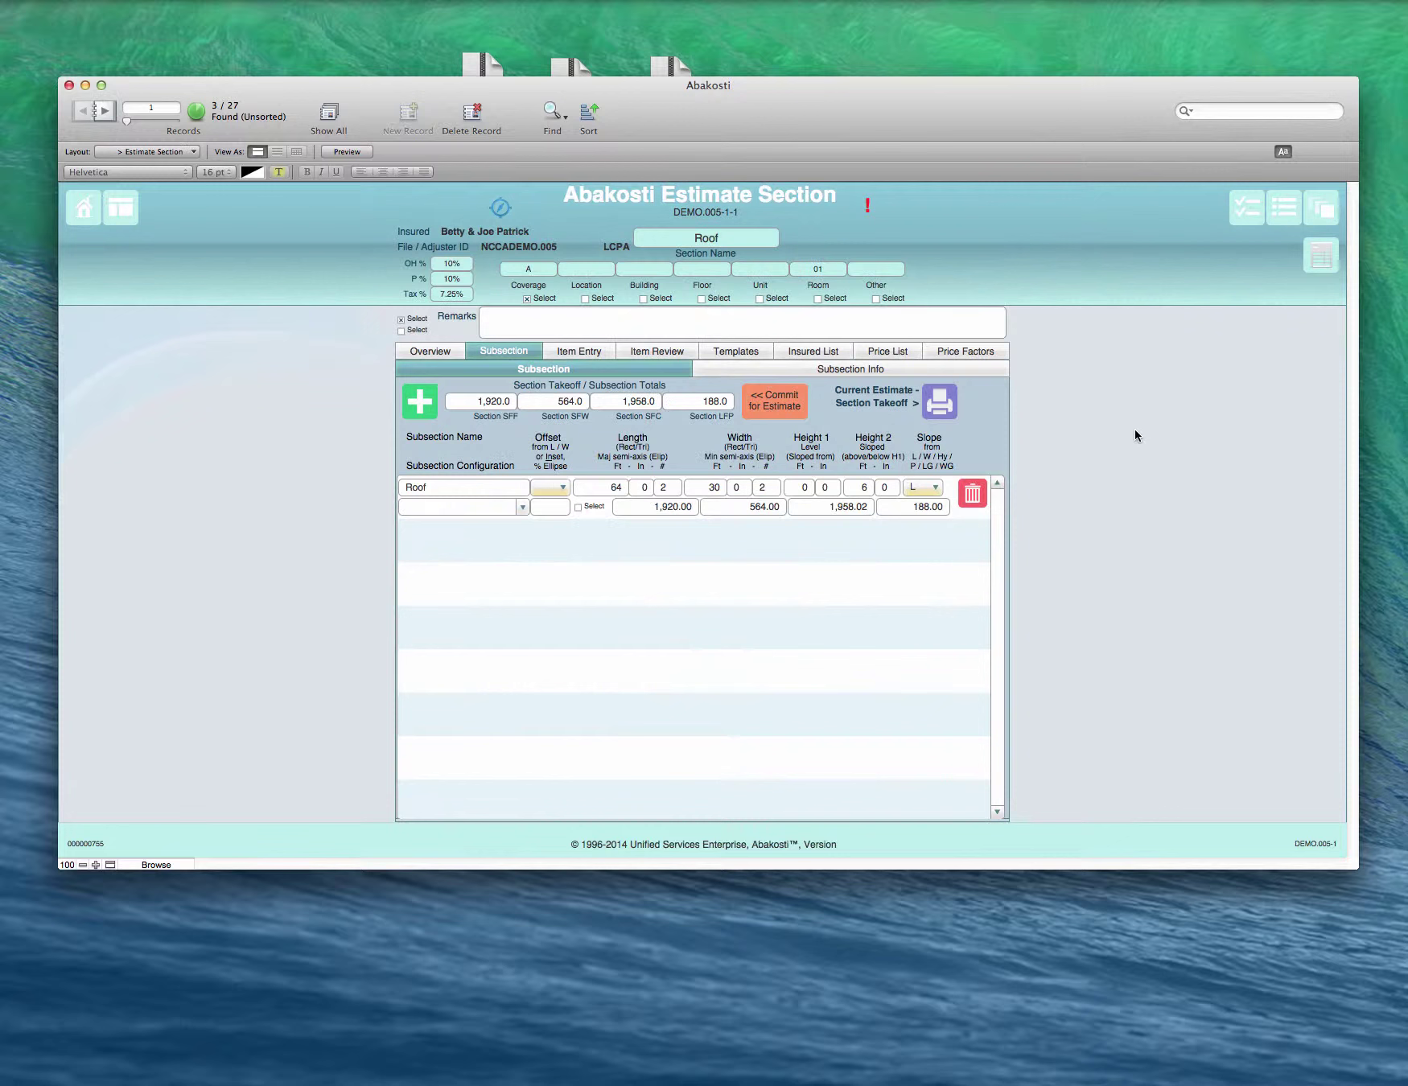
click(108, 110)
click(108, 110)
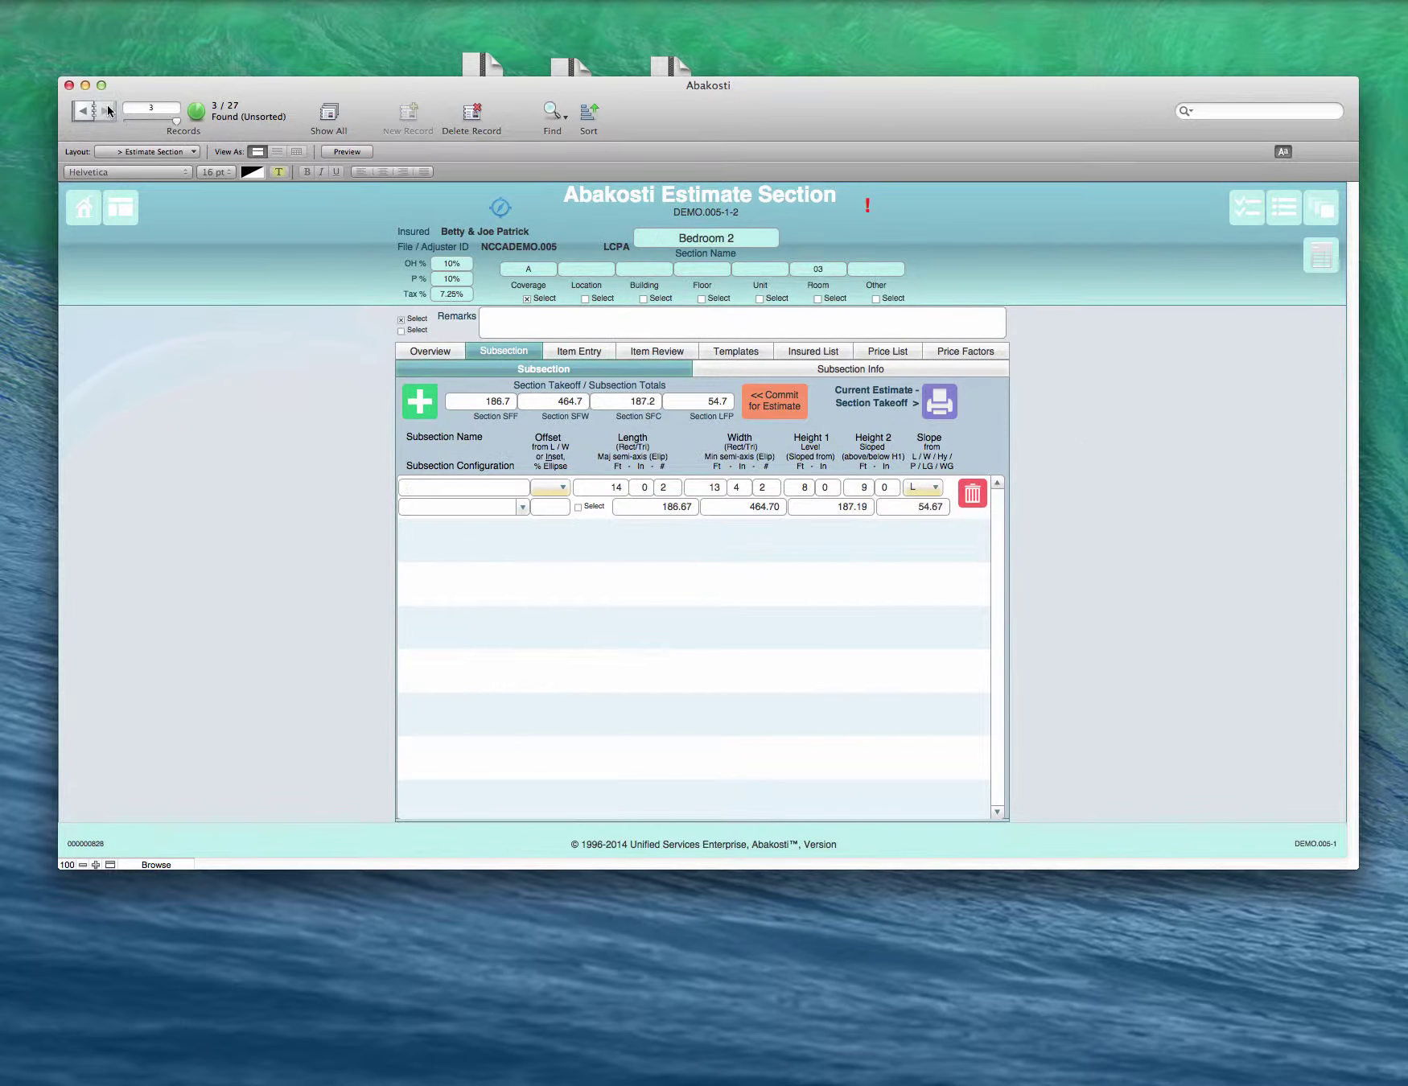
click(84, 111)
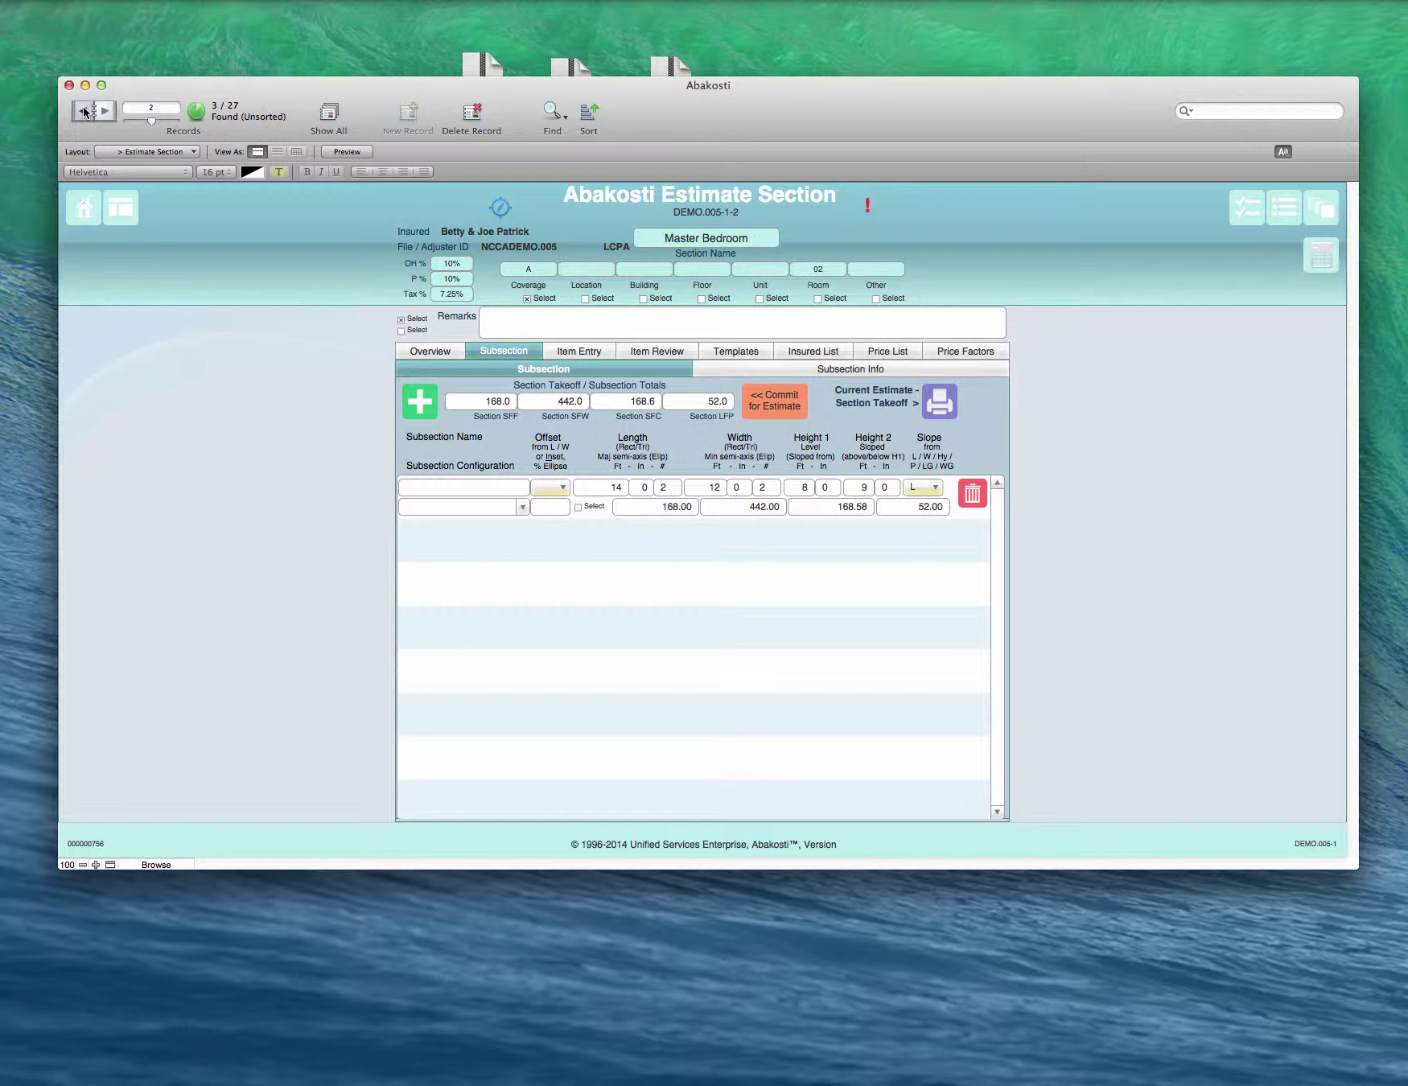
click(84, 111)
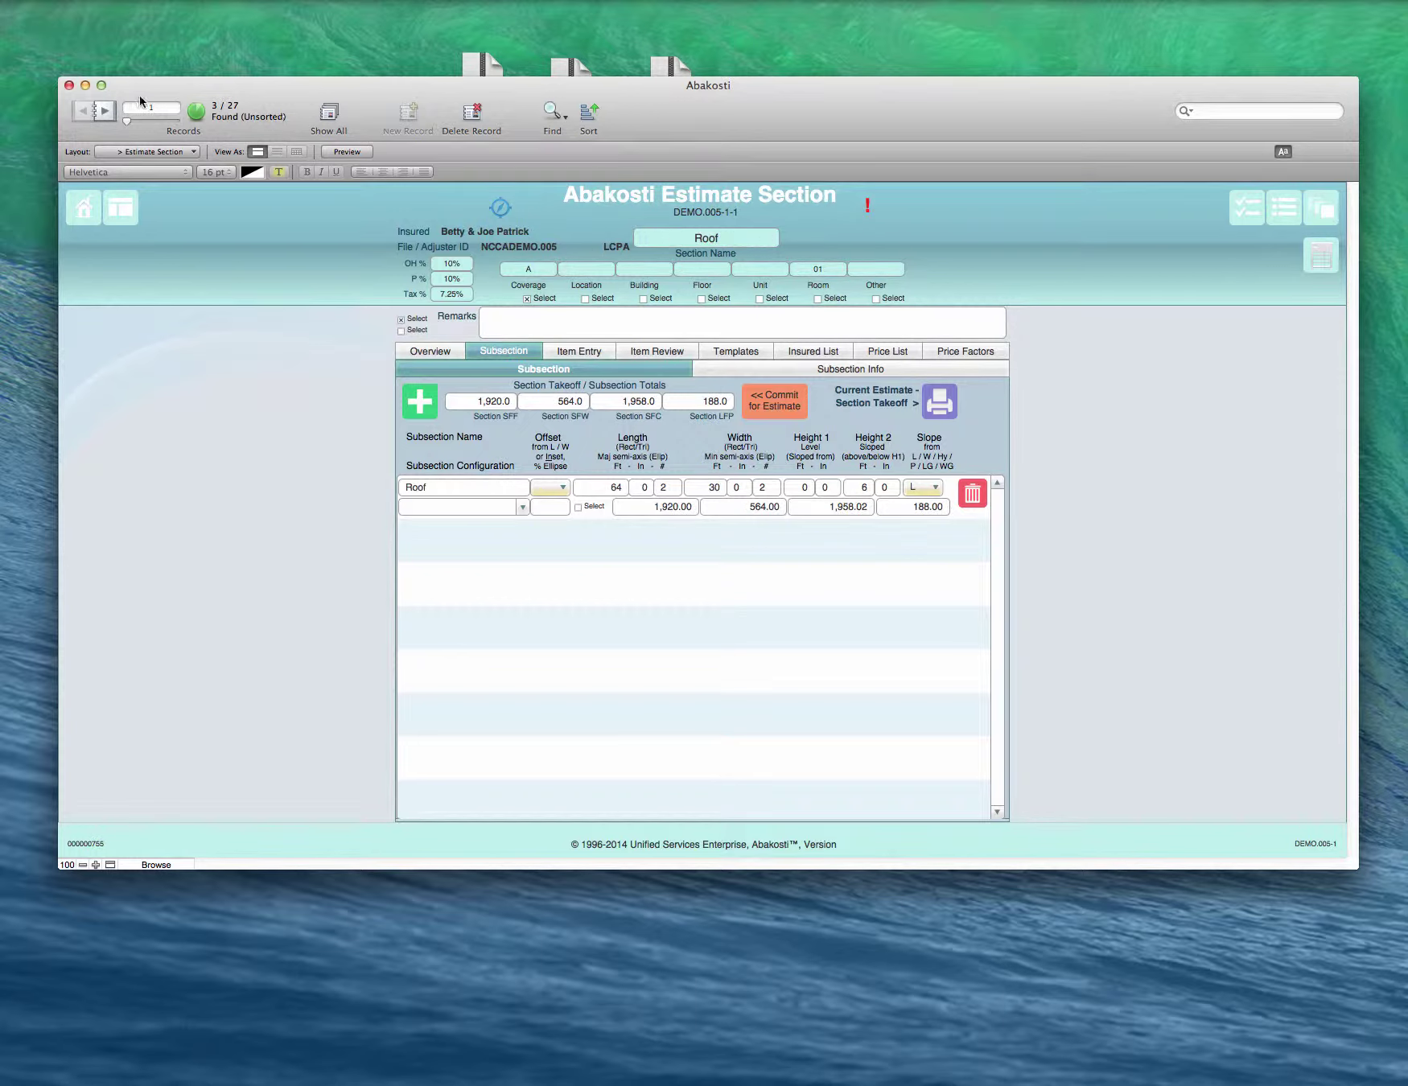
click(109, 110)
click(109, 110)
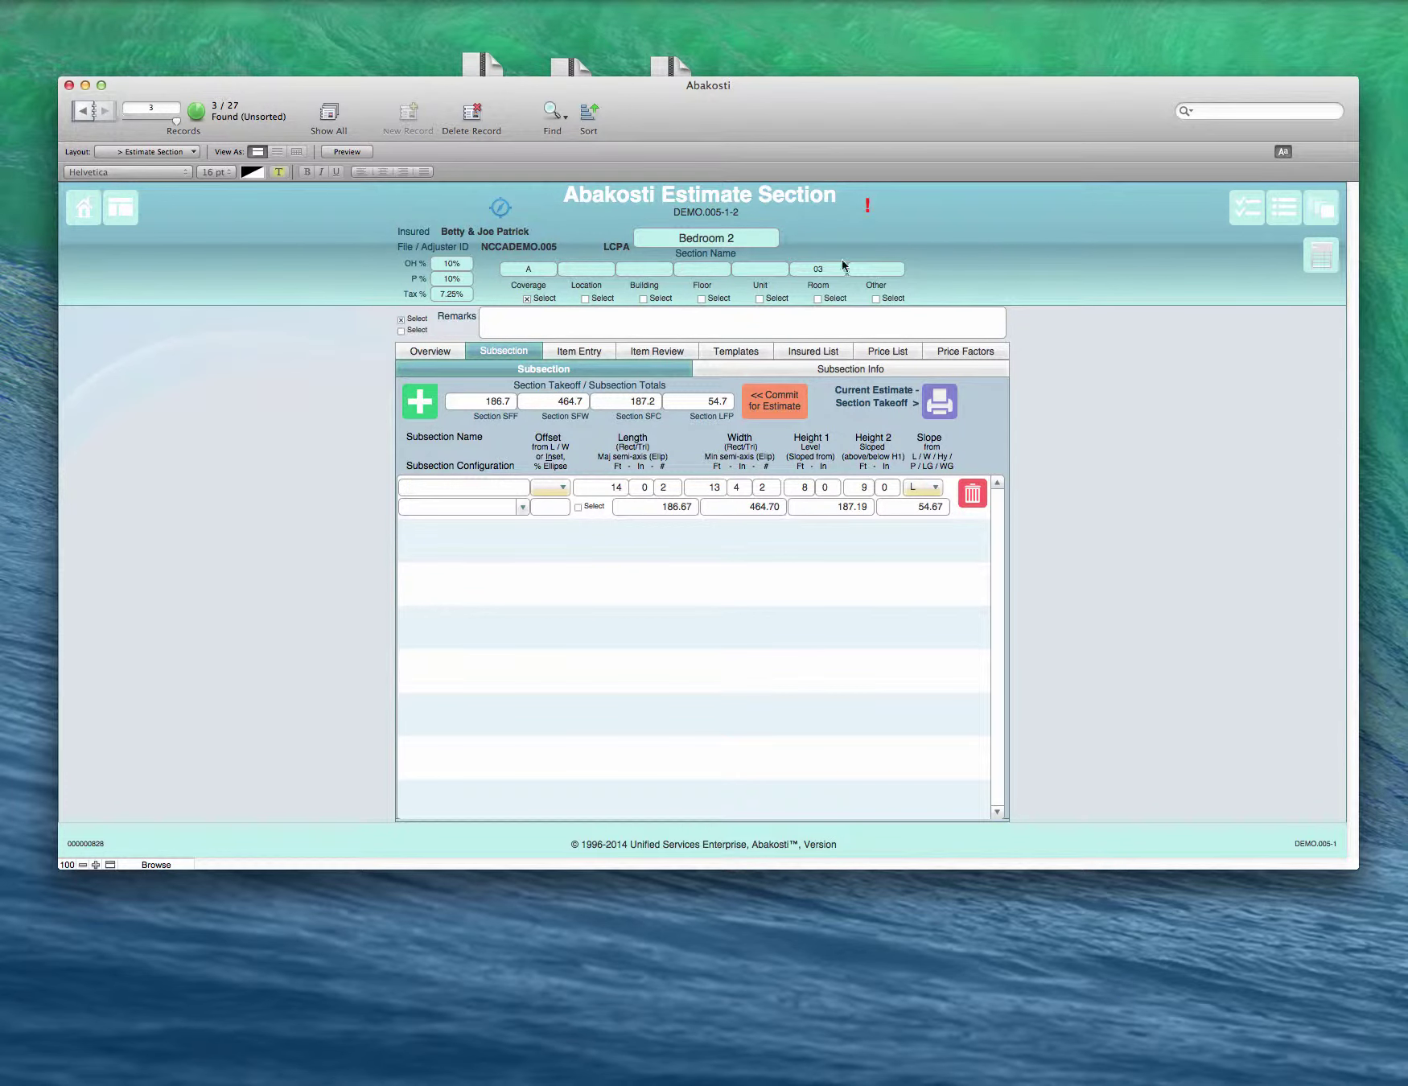
click(1318, 257)
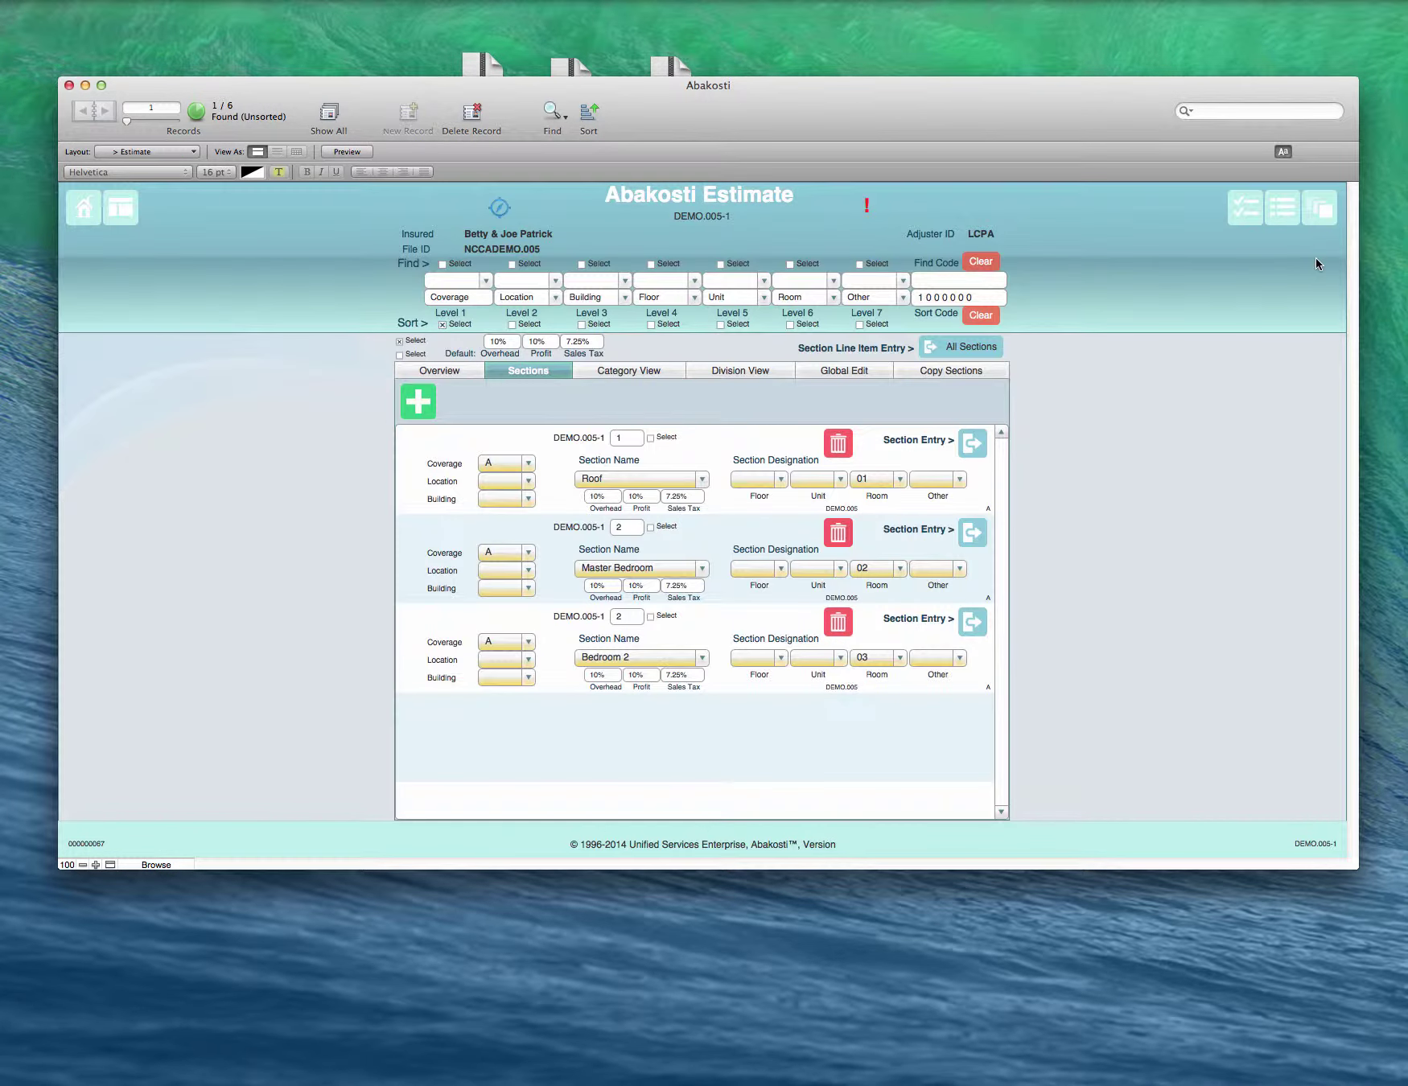
click(973, 531)
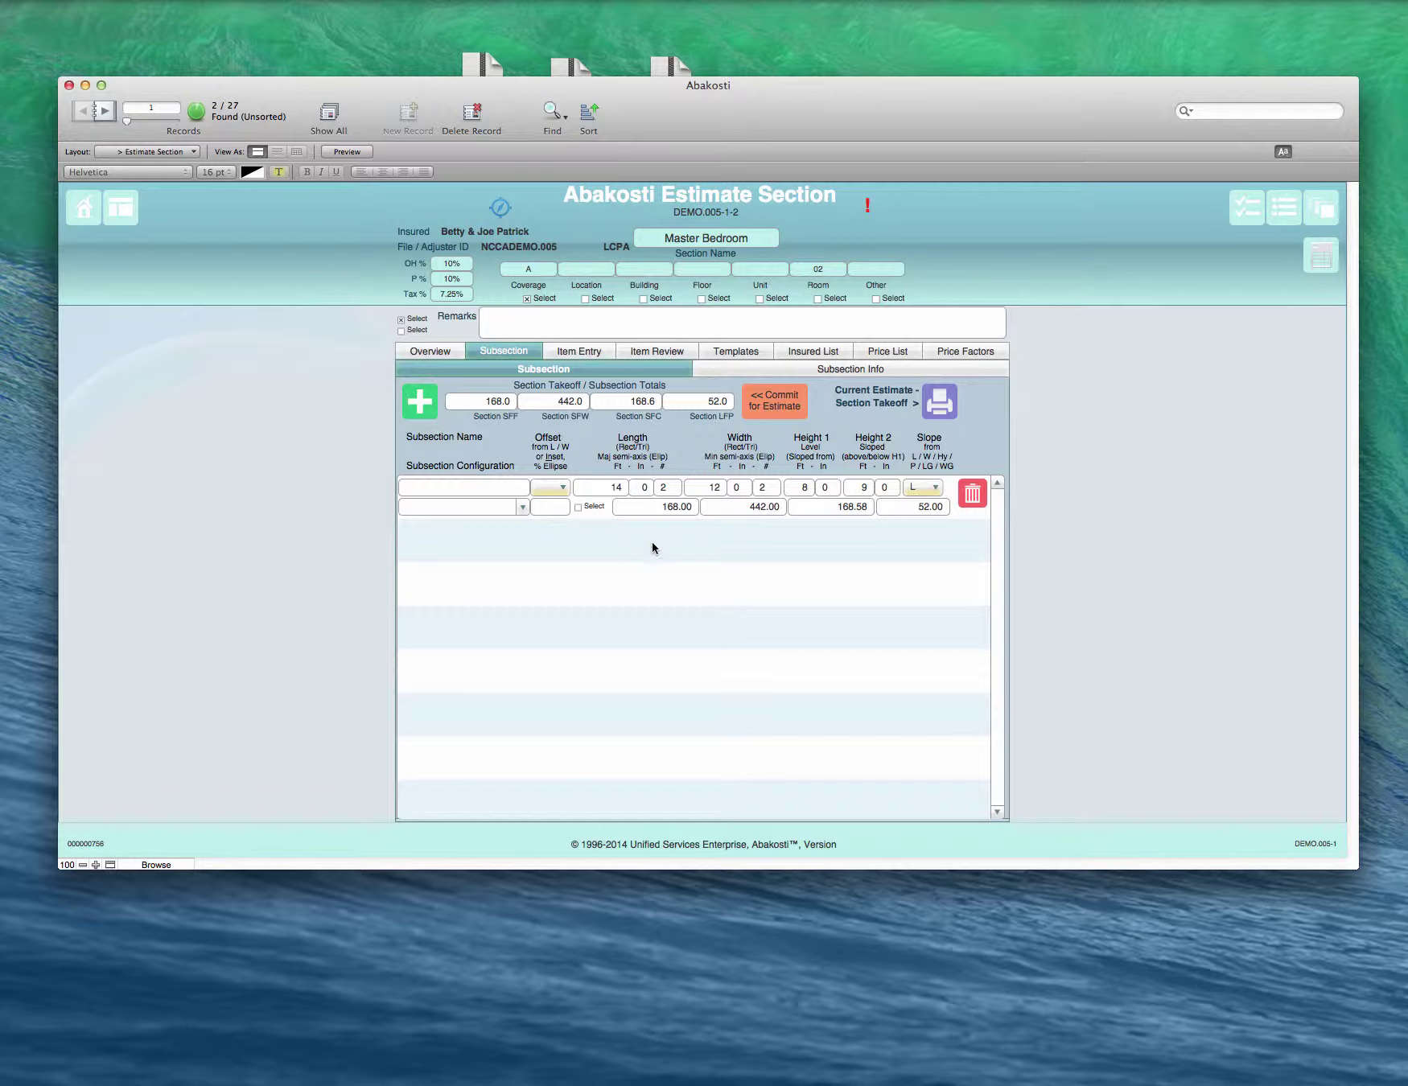
Step: Add a second Master Bedroom subsection row with its offset set to L
click(424, 407)
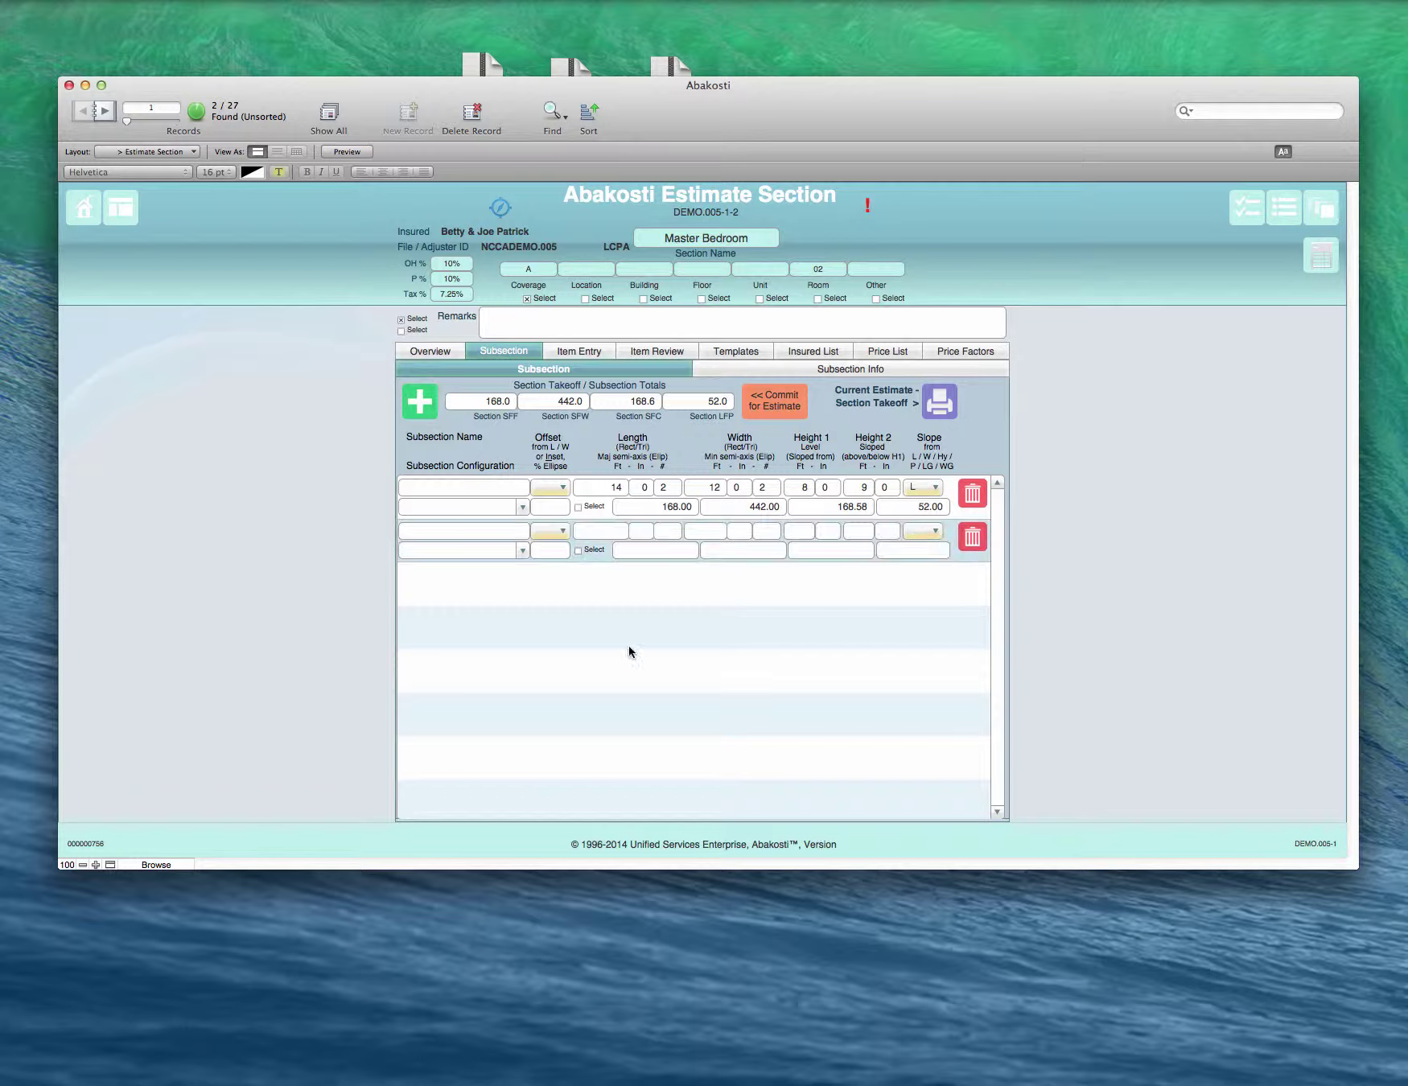
click(554, 532)
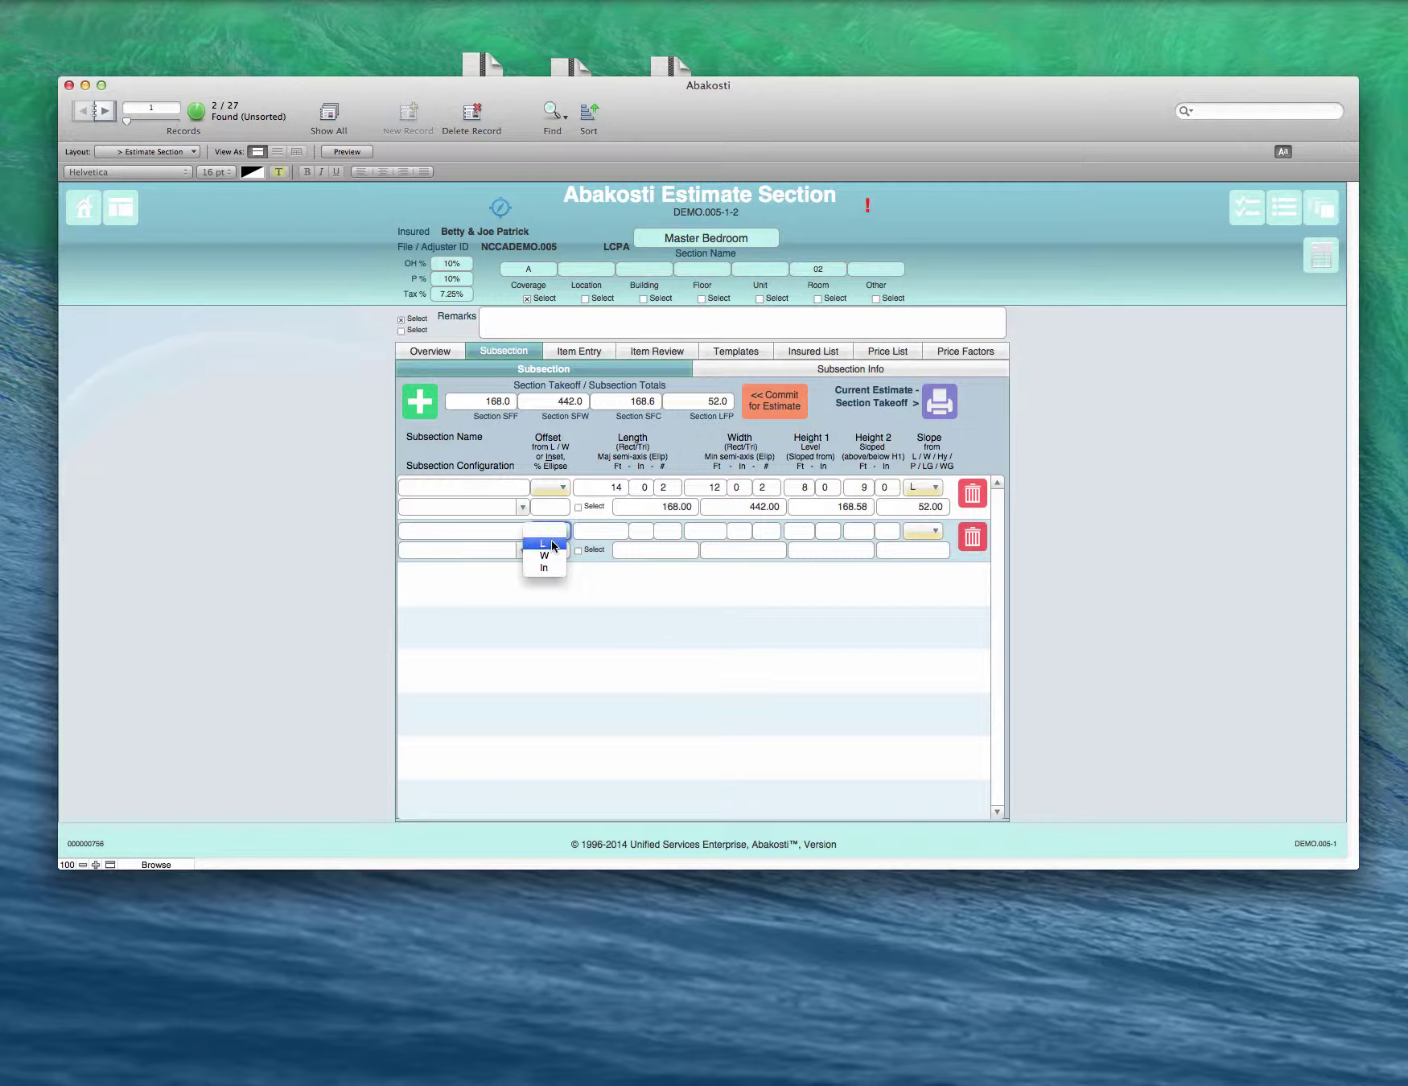
click(552, 544)
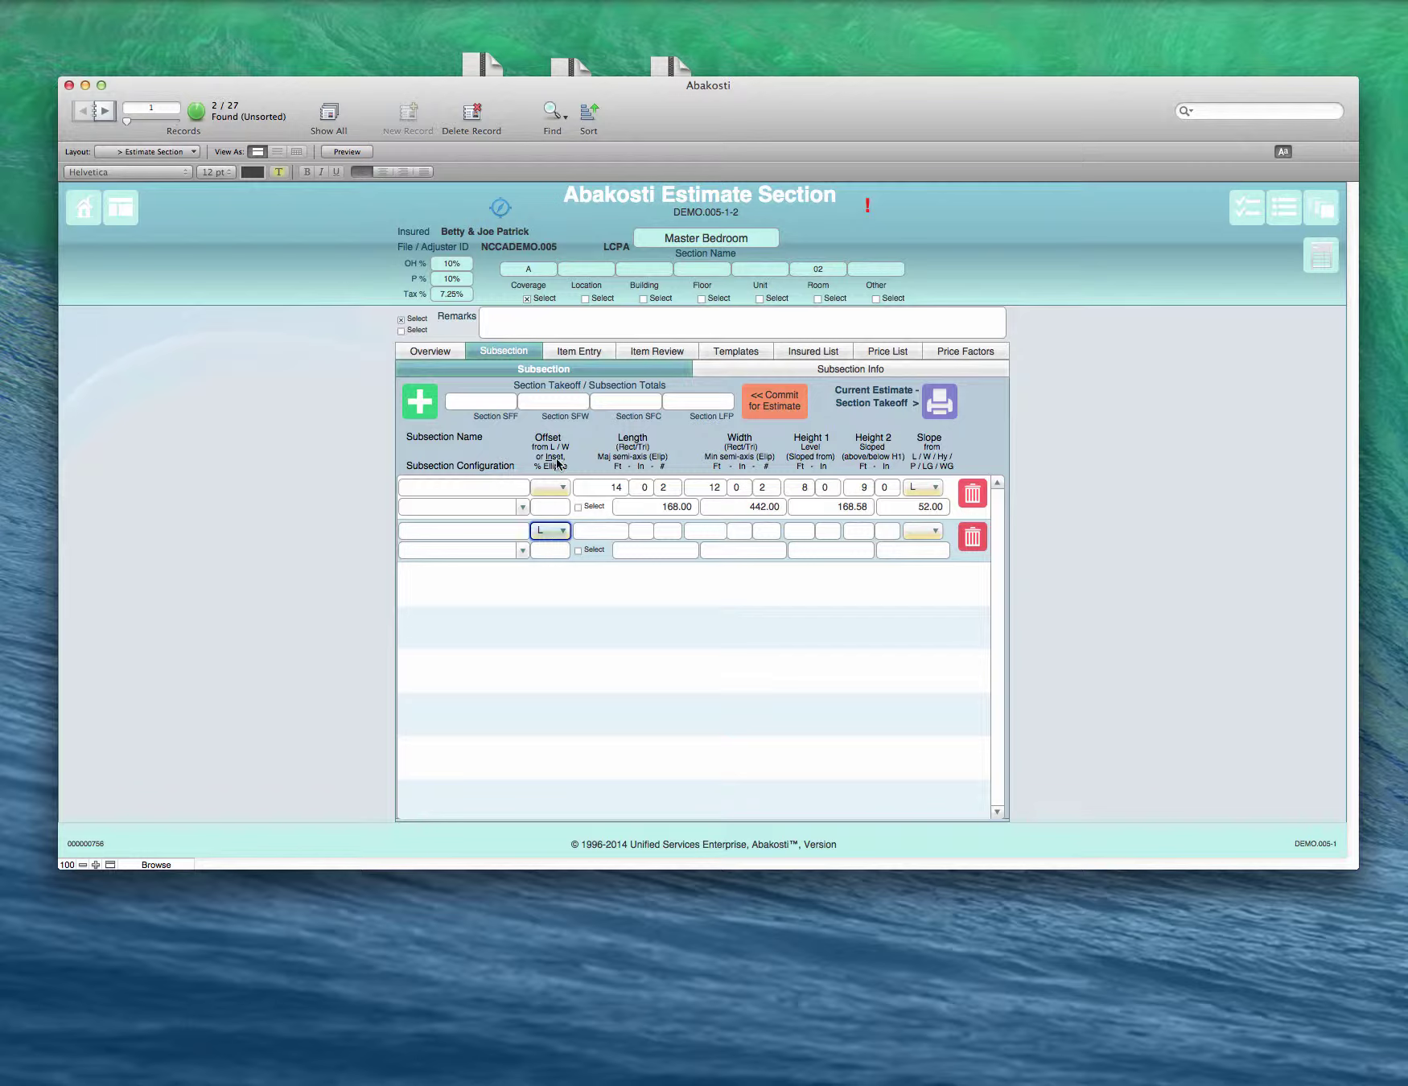
Step: Enter length 8 ft 0 in, width 4 ft and Height 1 of 8 ft 0 in
click(603, 531)
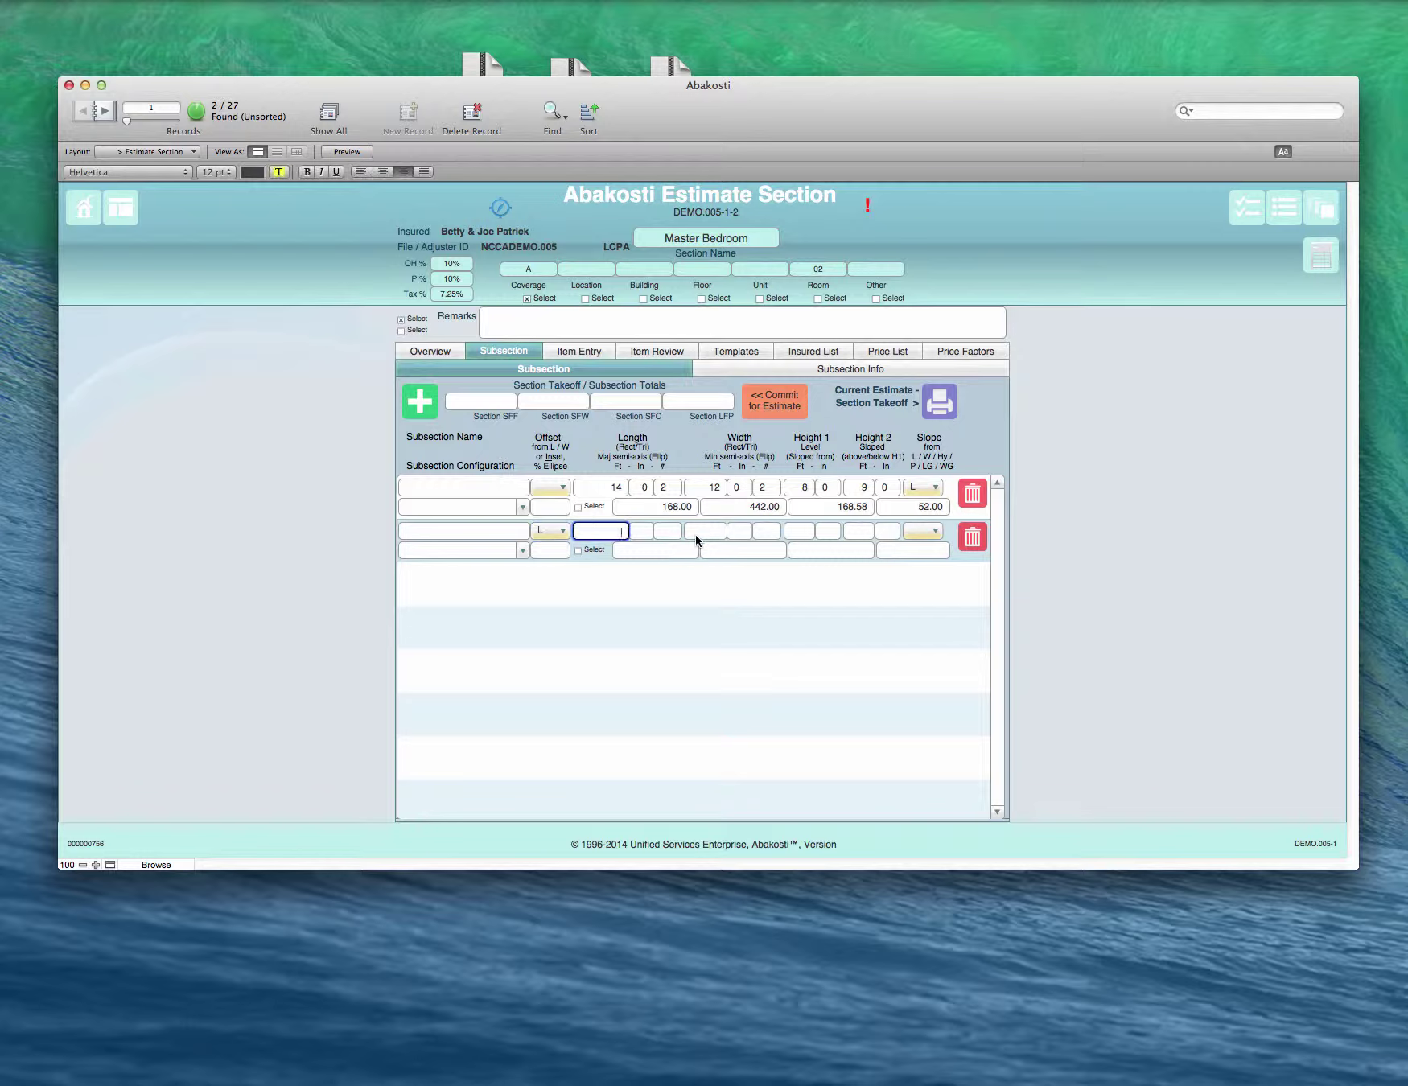
text(8)
key(Tab)
text(0)
key(Tab)
text(4)
key(Tab)
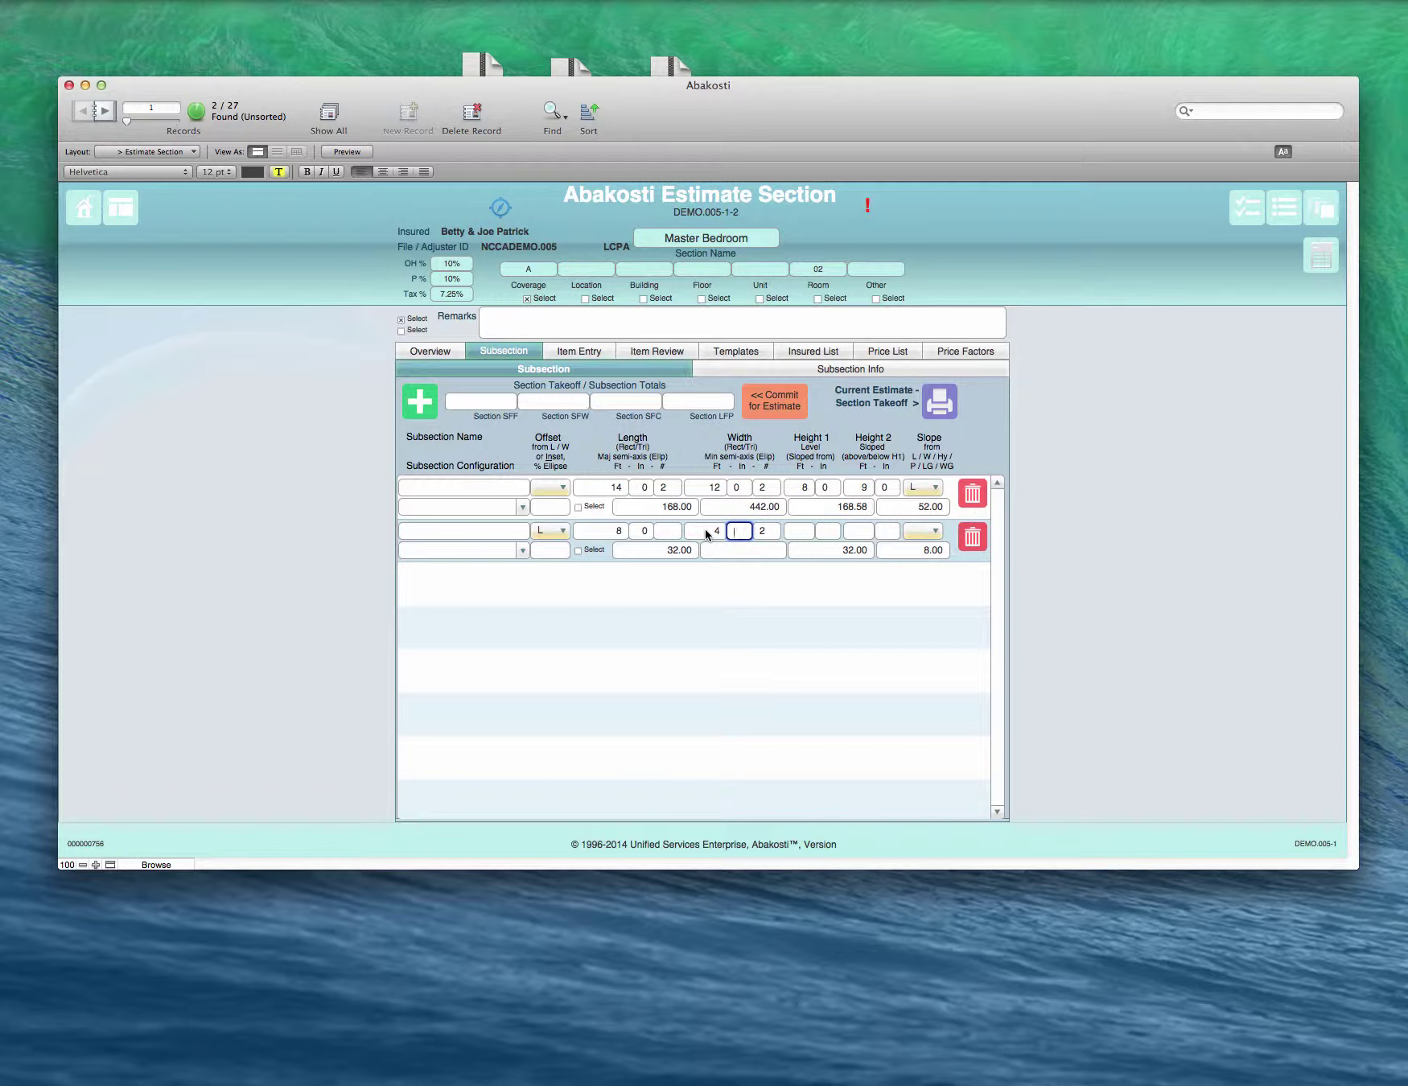
key(Tab)
text(8)
key(Tab)
text(0)
key(Tab)
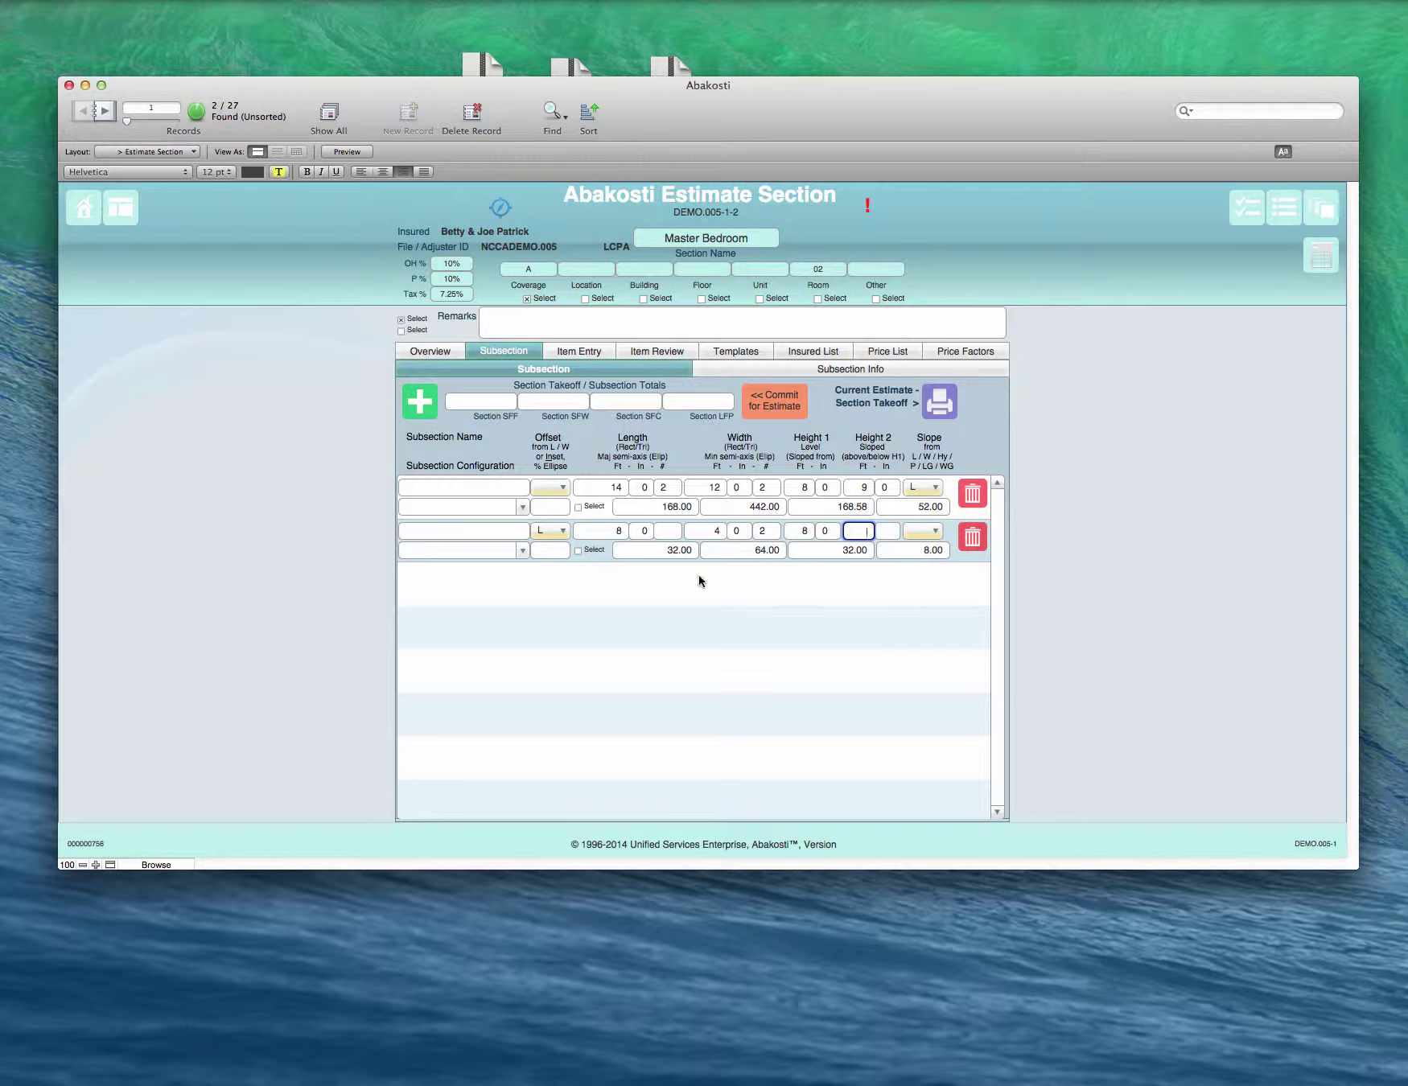
Step: Add a third subsection row and set its configuration to Triangular
click(420, 402)
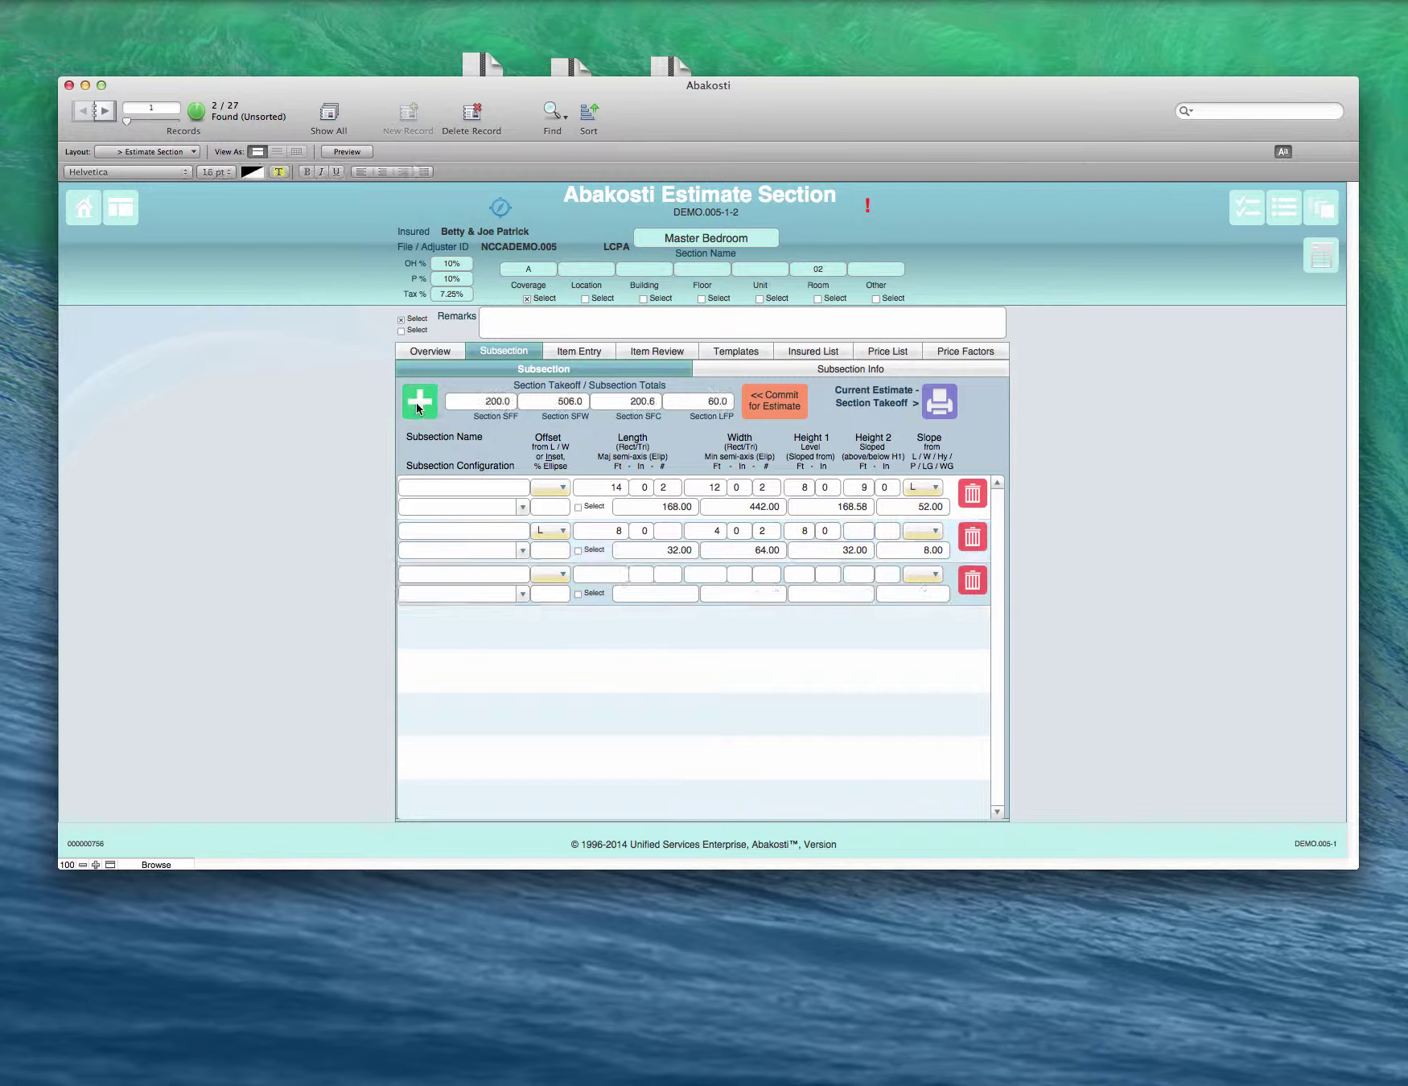
click(499, 594)
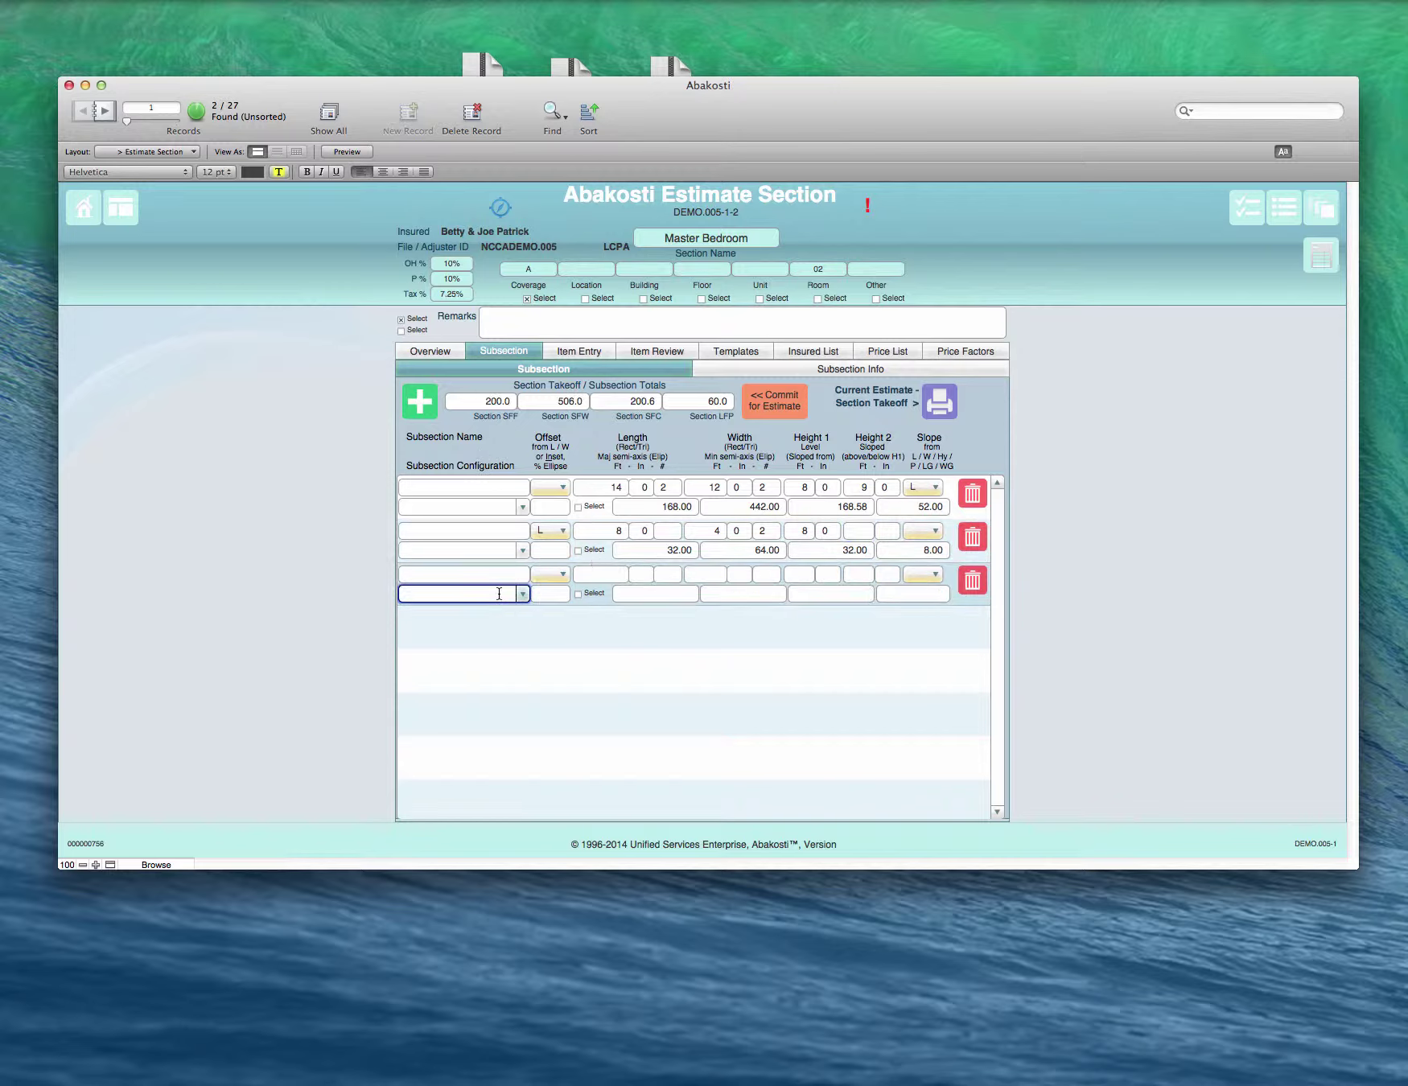
click(515, 596)
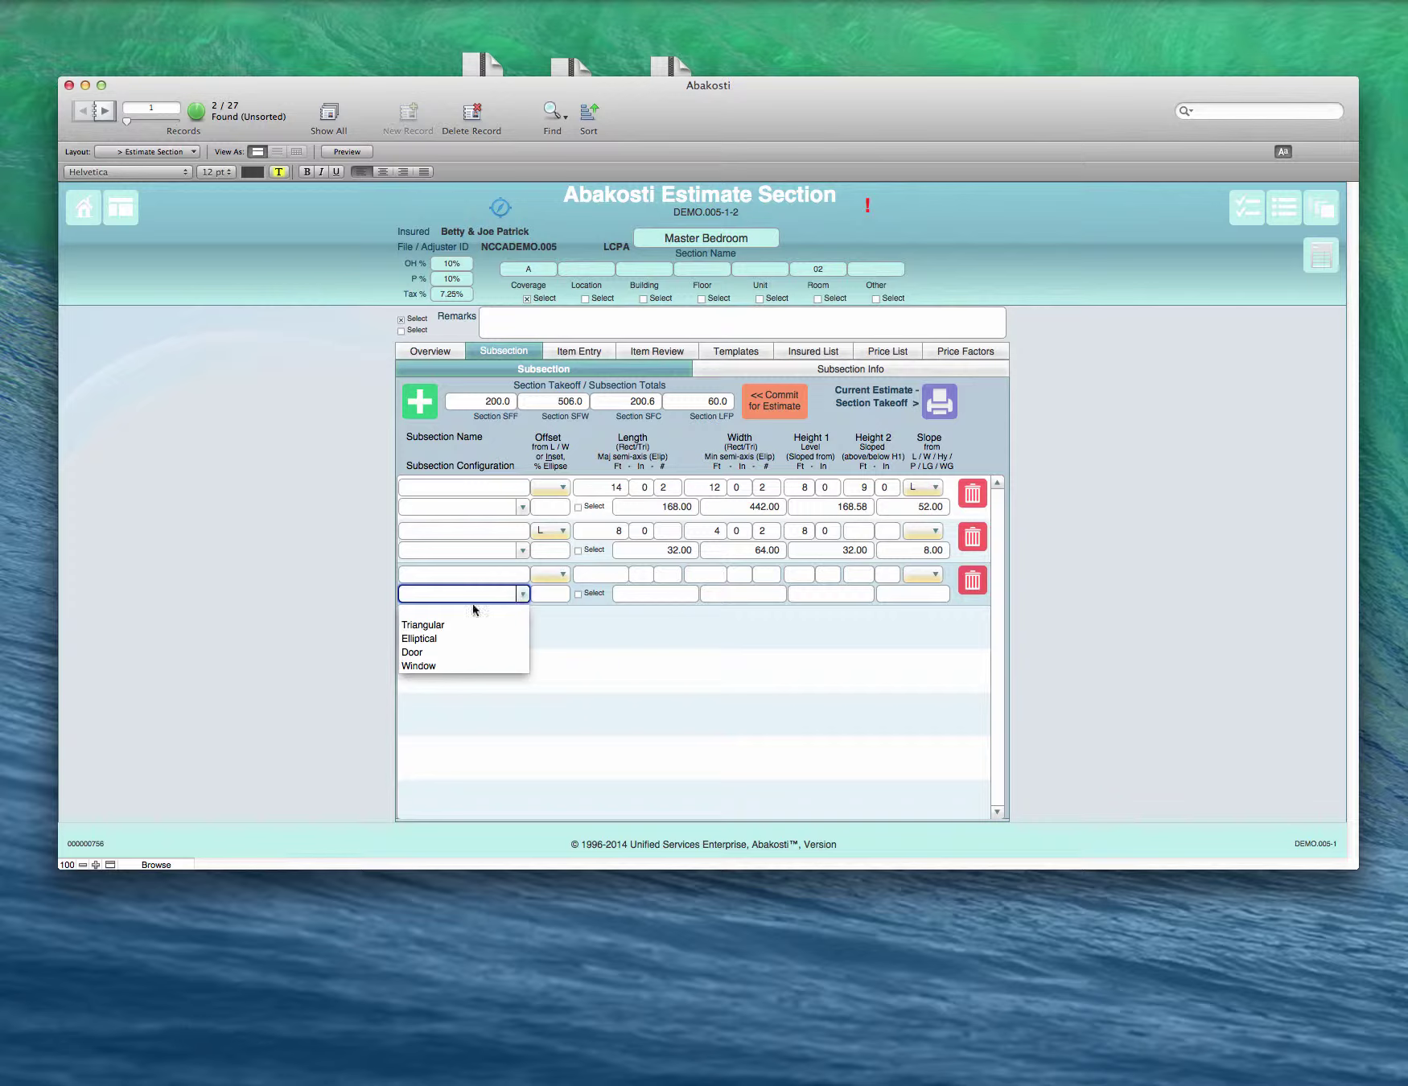
click(452, 627)
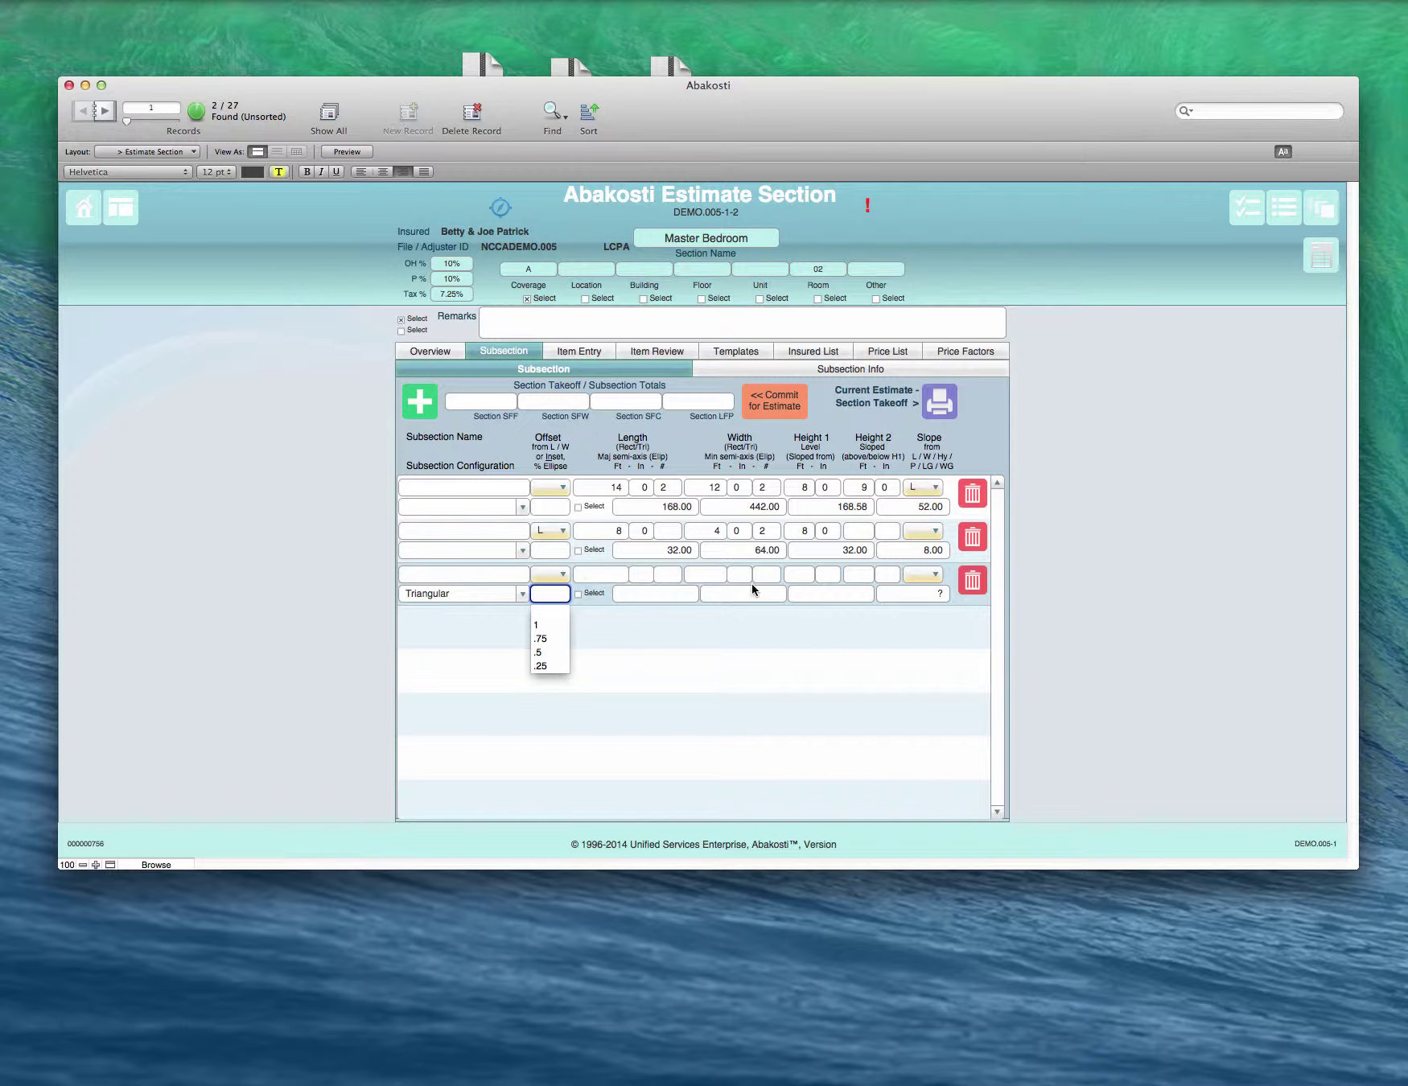
Step: Enter length 6-0, width 3-0-1 and Height 1 of 8-0 for the triangular row
click(620, 574)
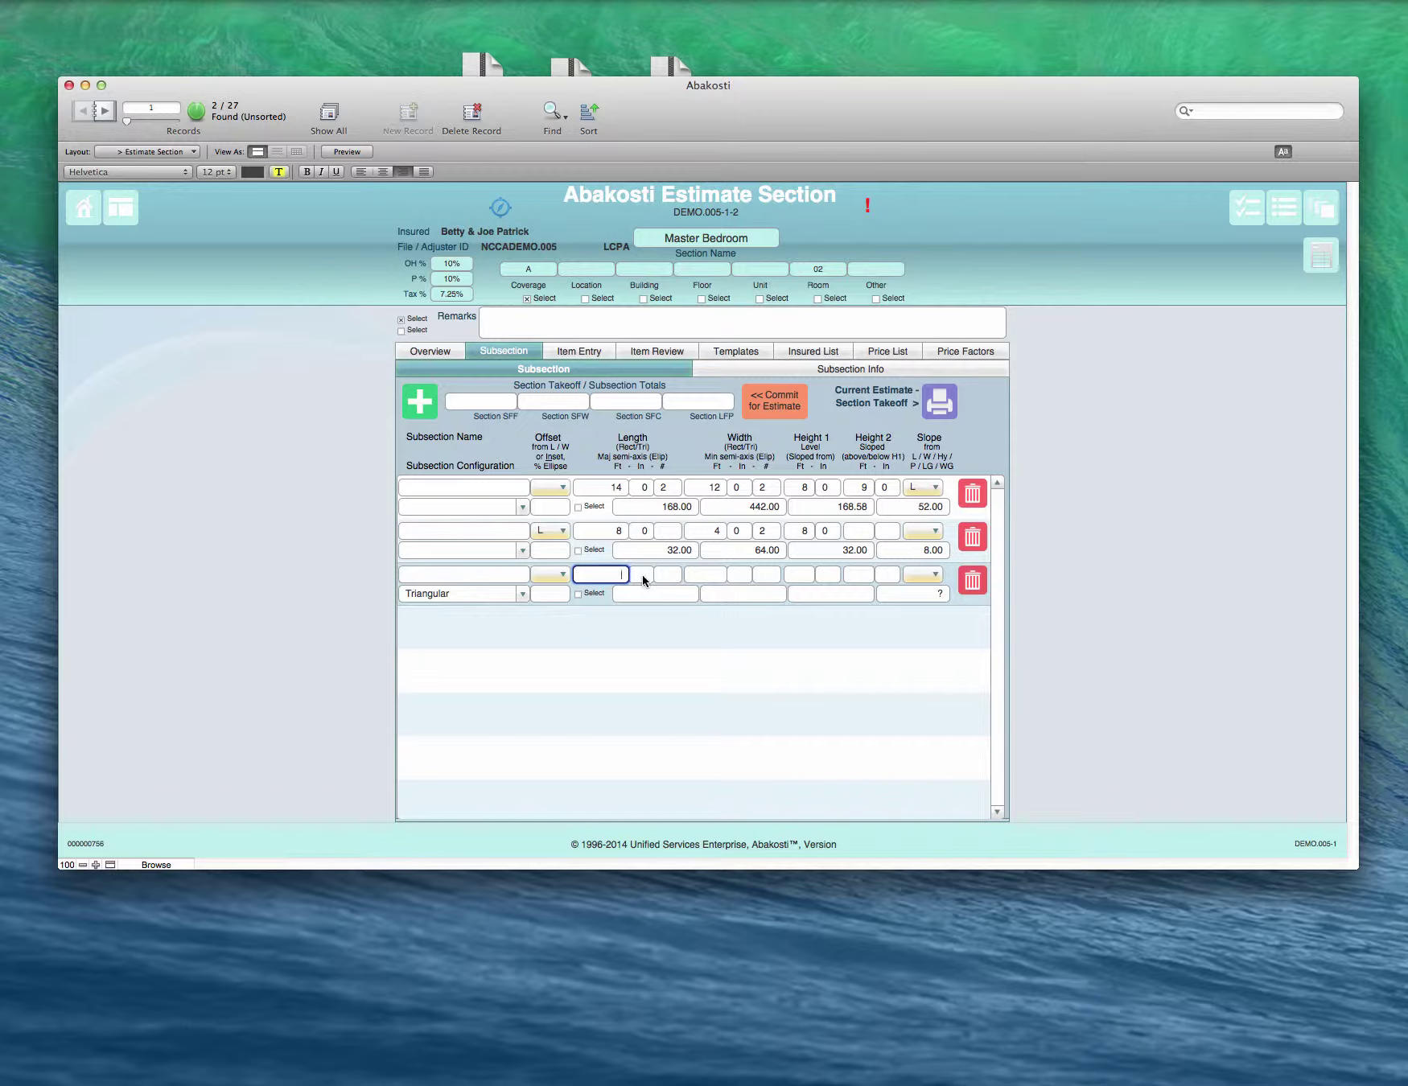
text(6)
key(Tab)
text(0)
key(Tab)
text(3)
key(Tab)
text(0)
key(Tab)
text(1)
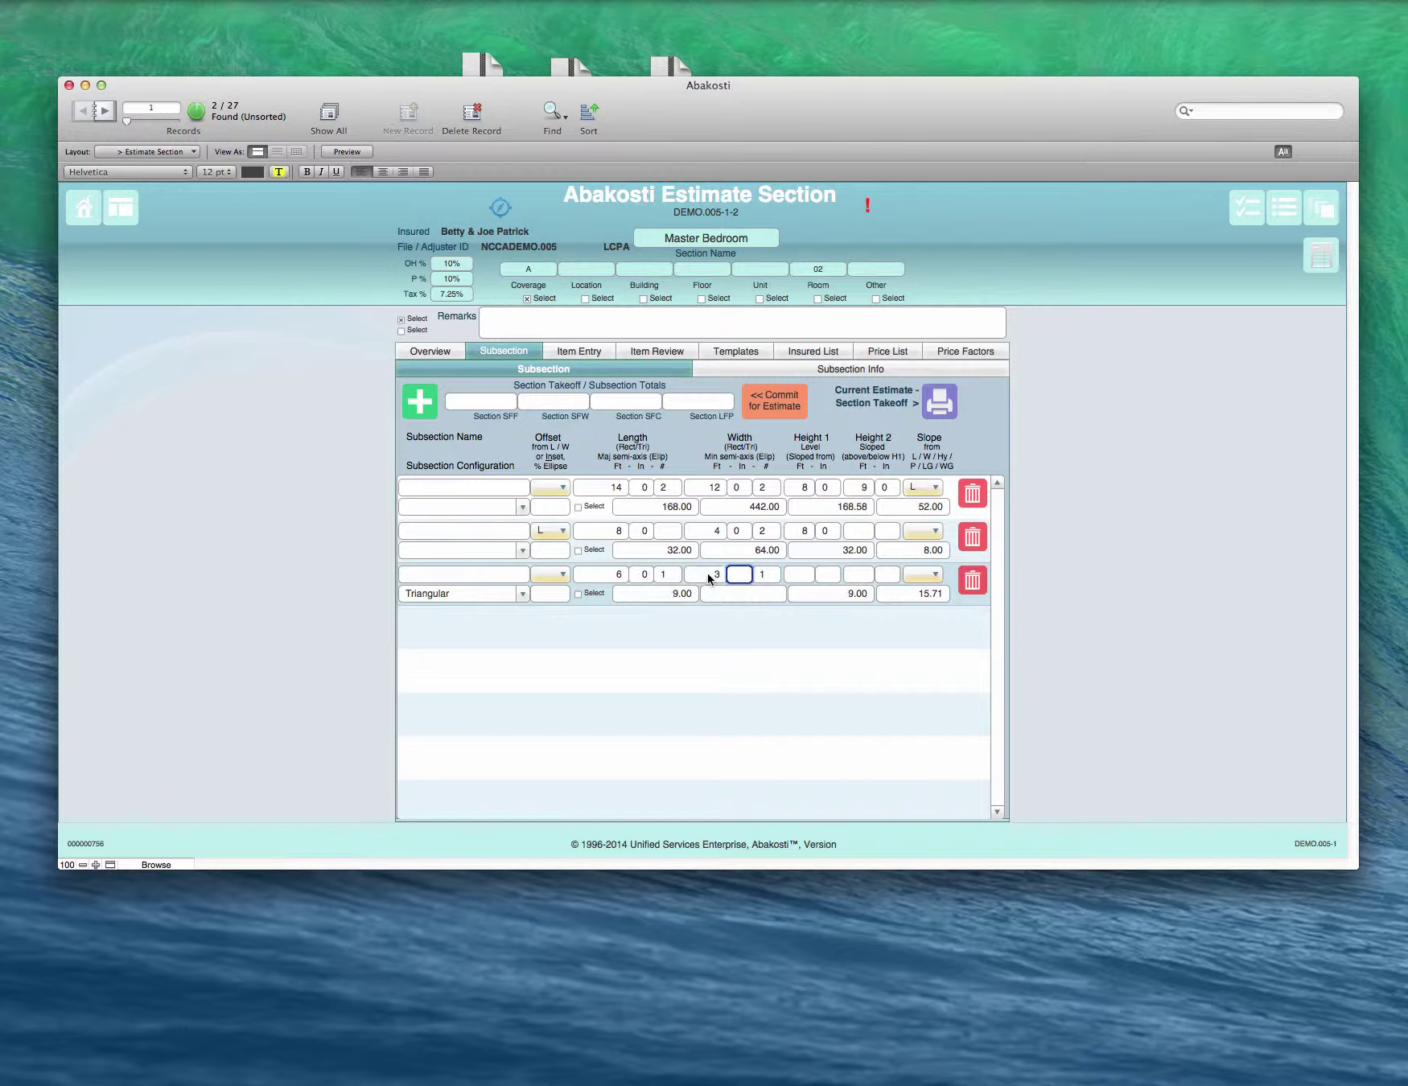
key(Tab)
text(8)
key(Tab)
text(0)
key(Tab)
Step: Clear the length count of 1 and commit the row so totals recalculate
click(554, 574)
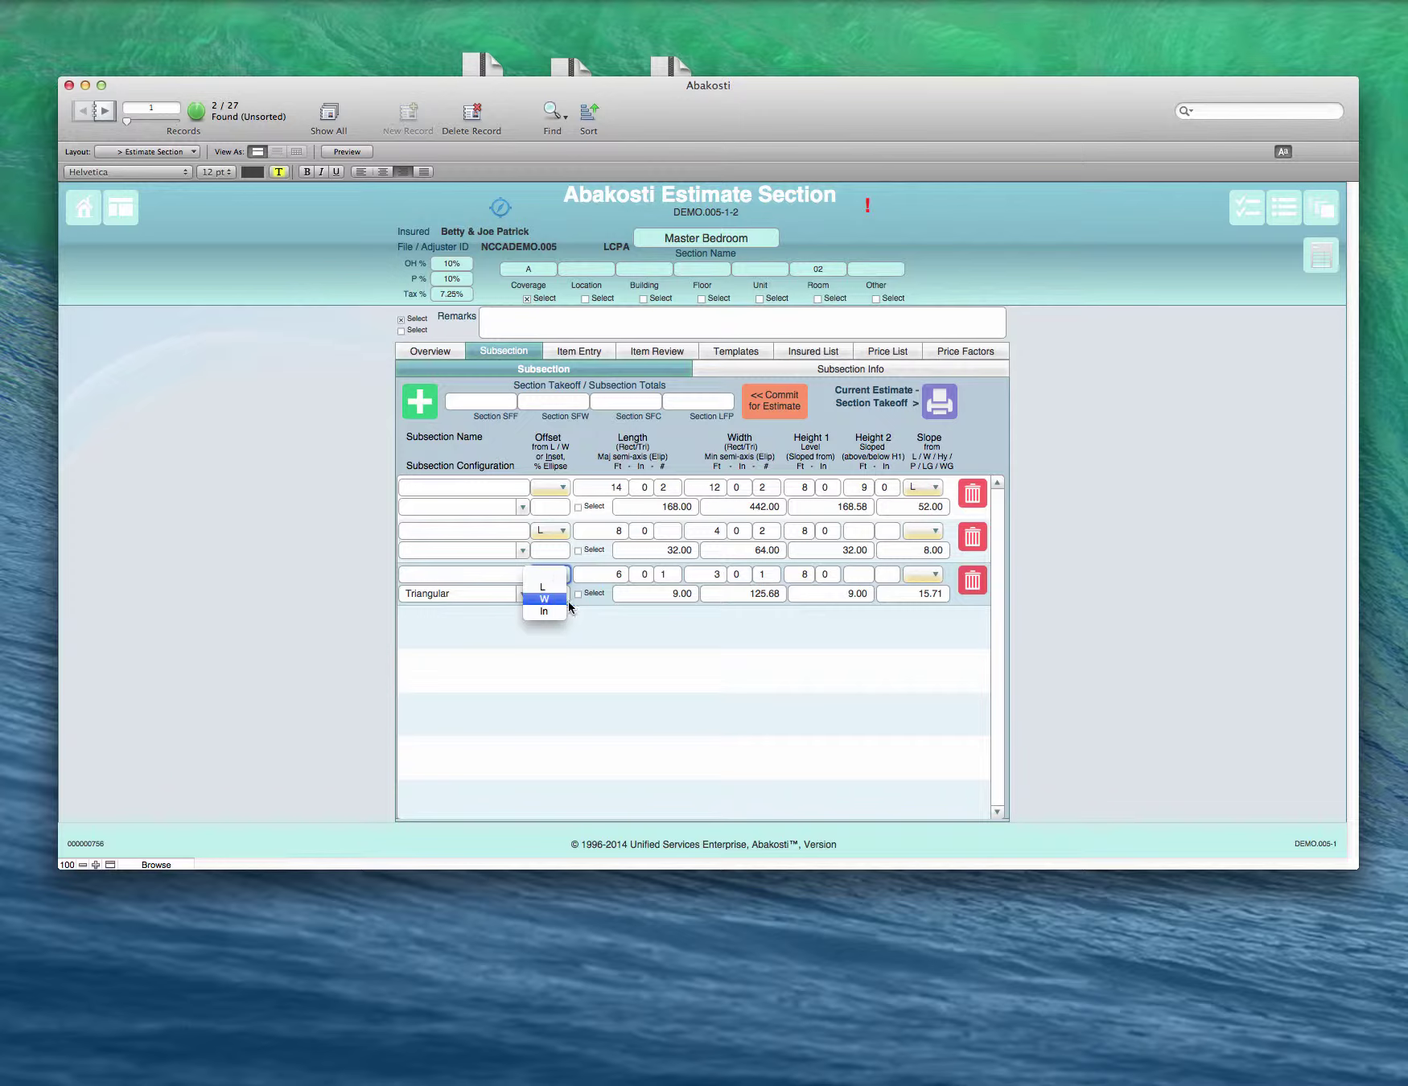
key(Escape)
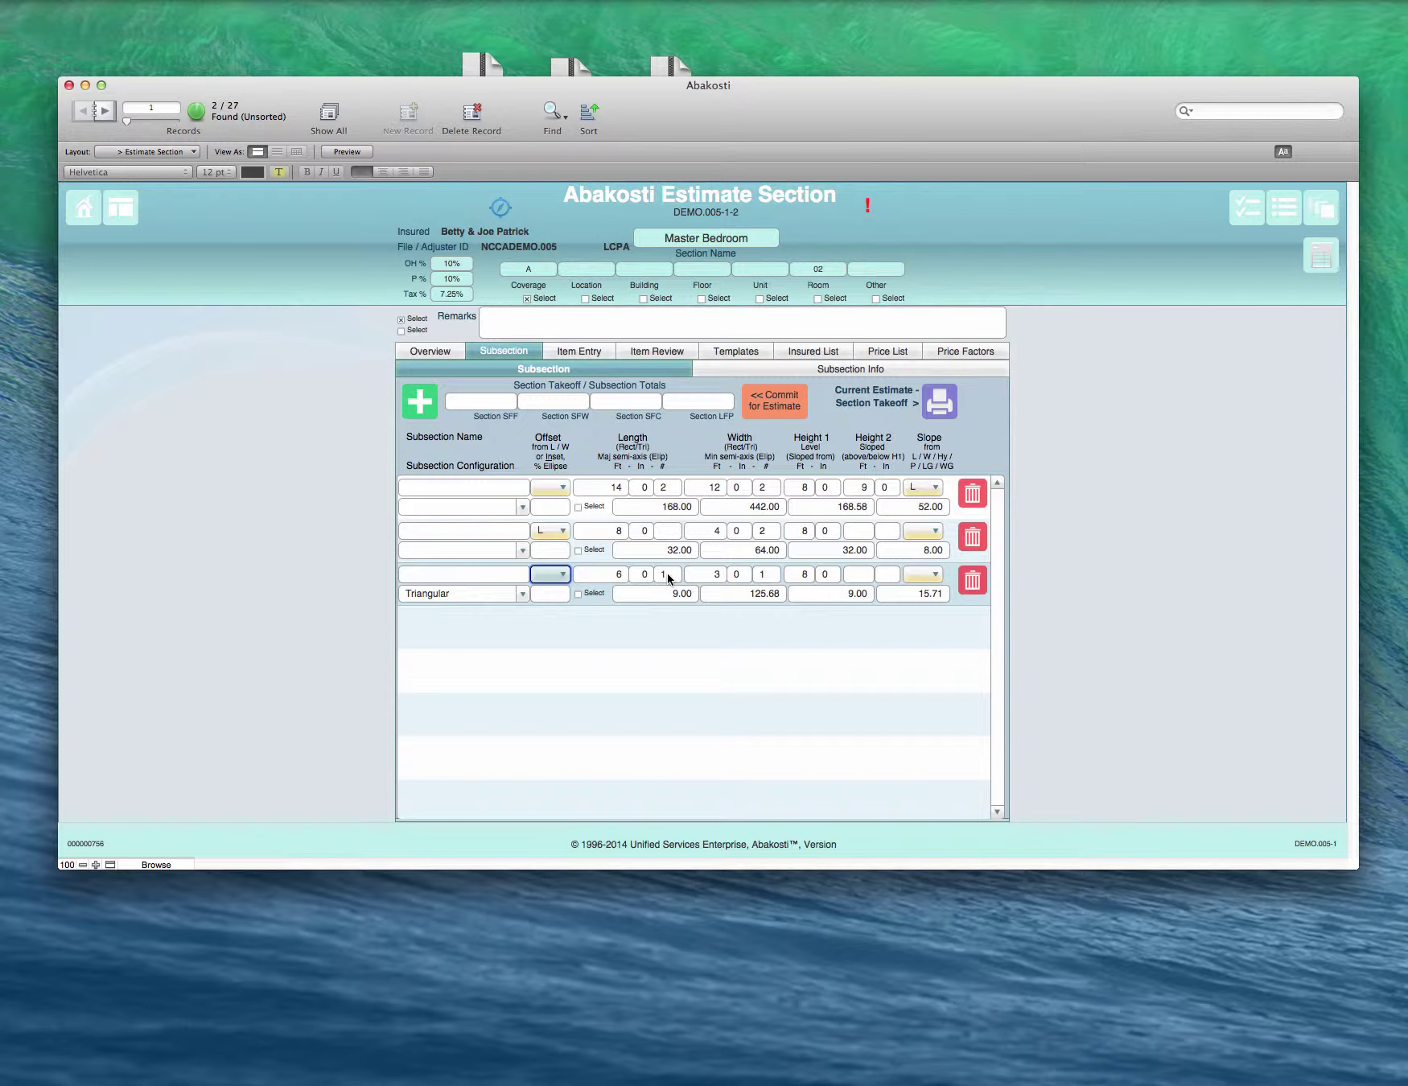
click(667, 573)
double_click(665, 573)
key(BackSpace)
click(681, 619)
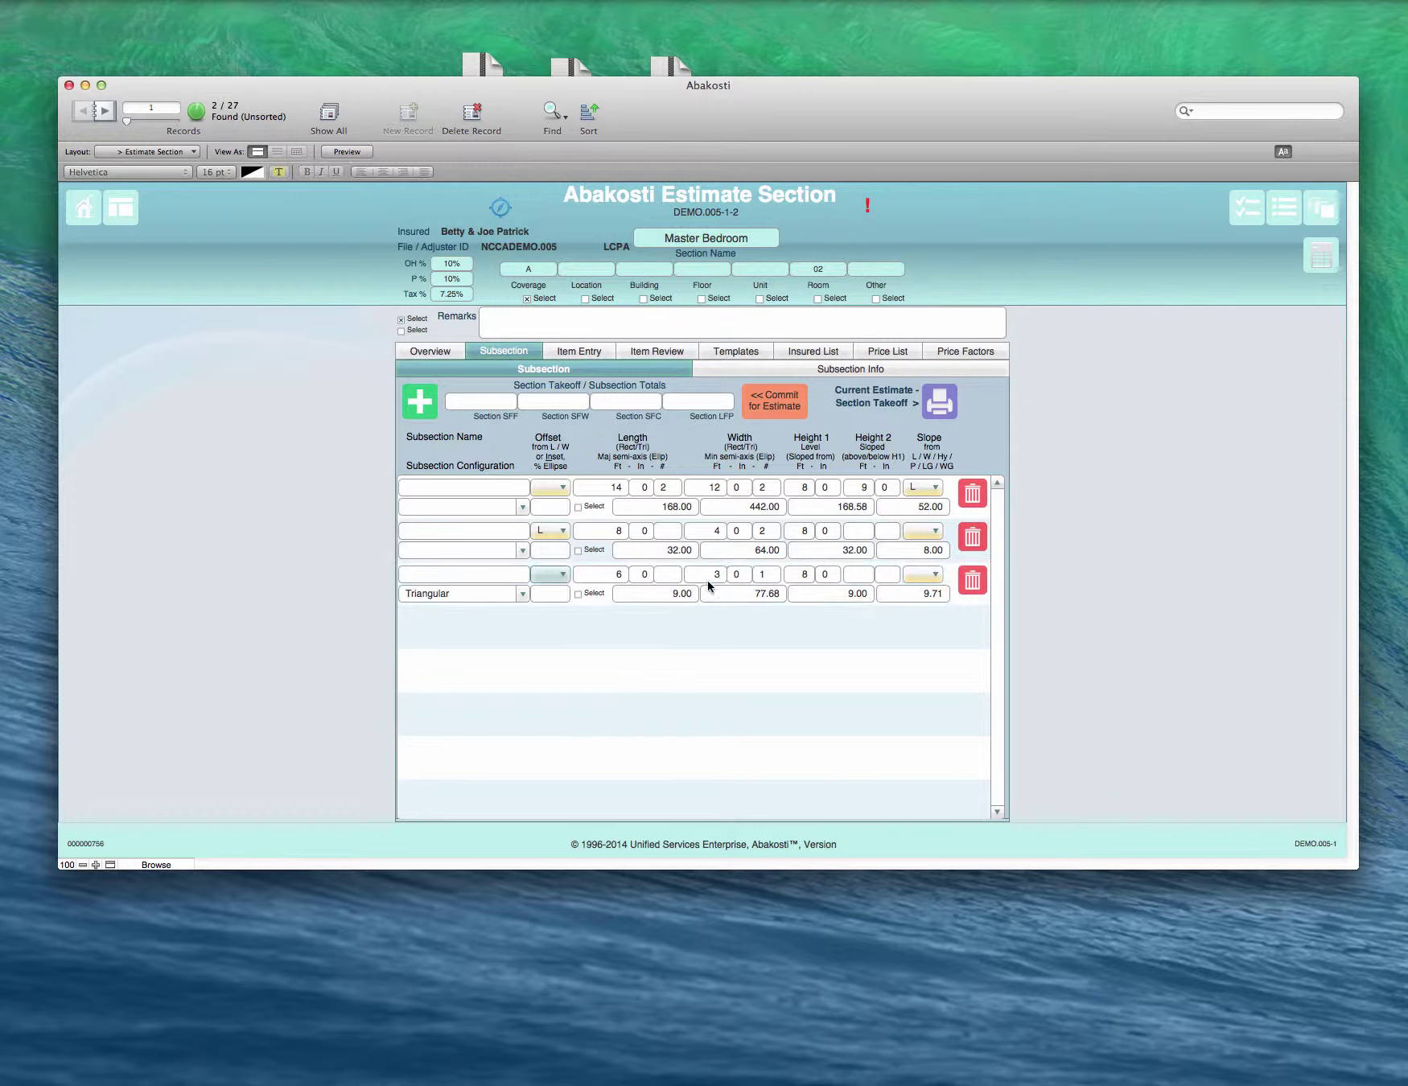
click(668, 574)
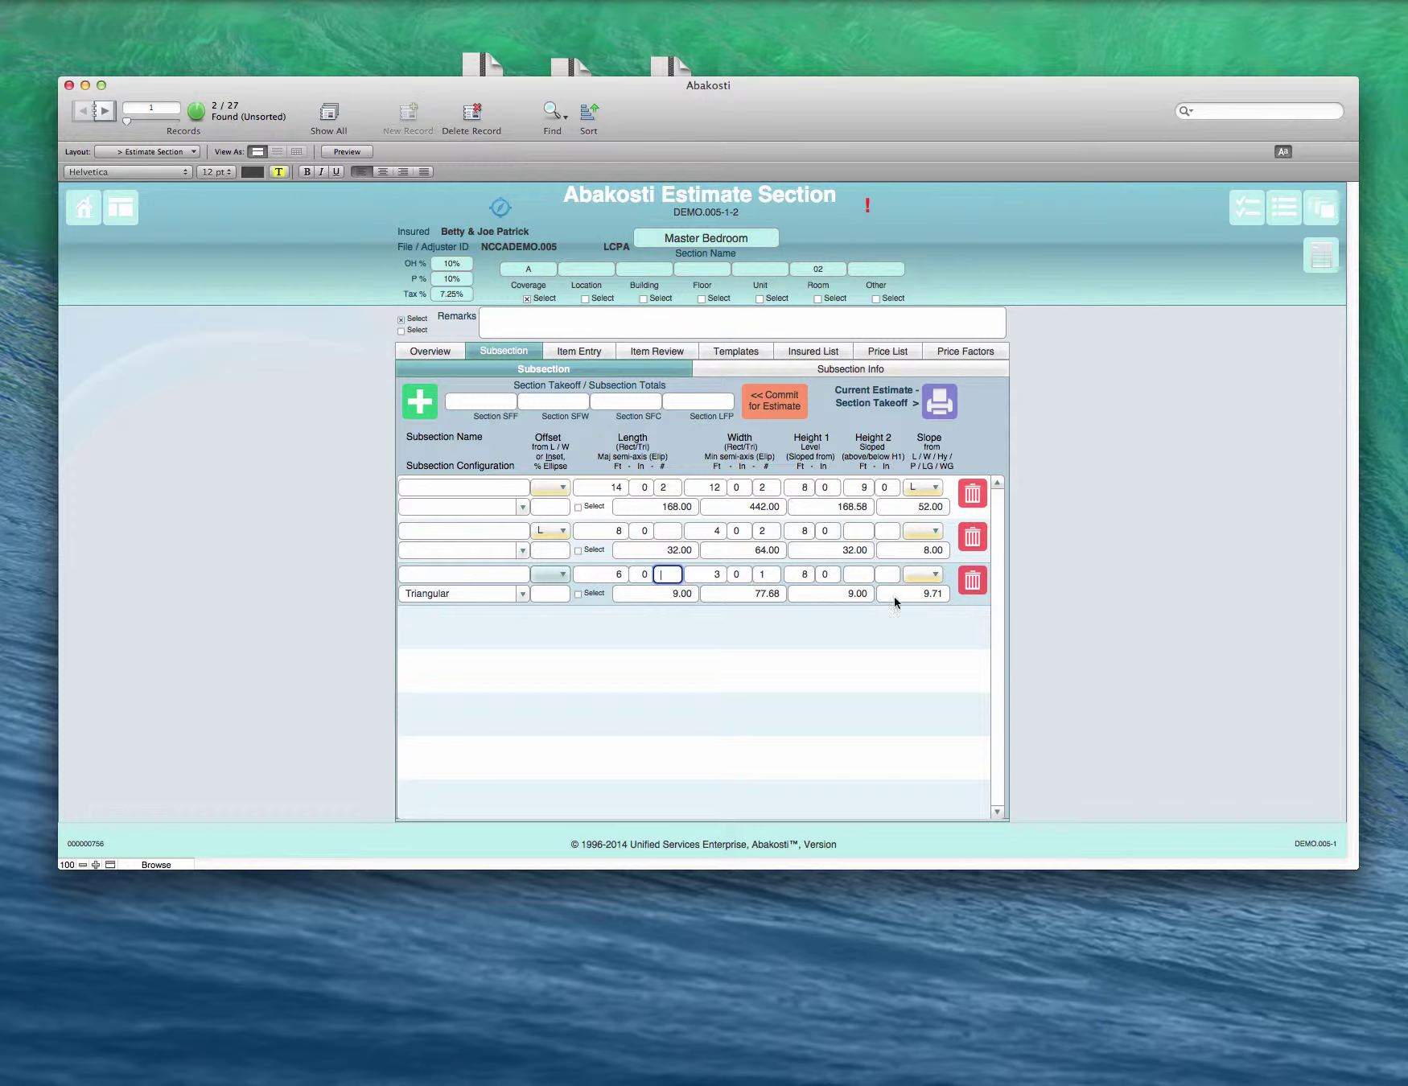
Step: Add a fourth subsection row and make it Elliptical
click(421, 402)
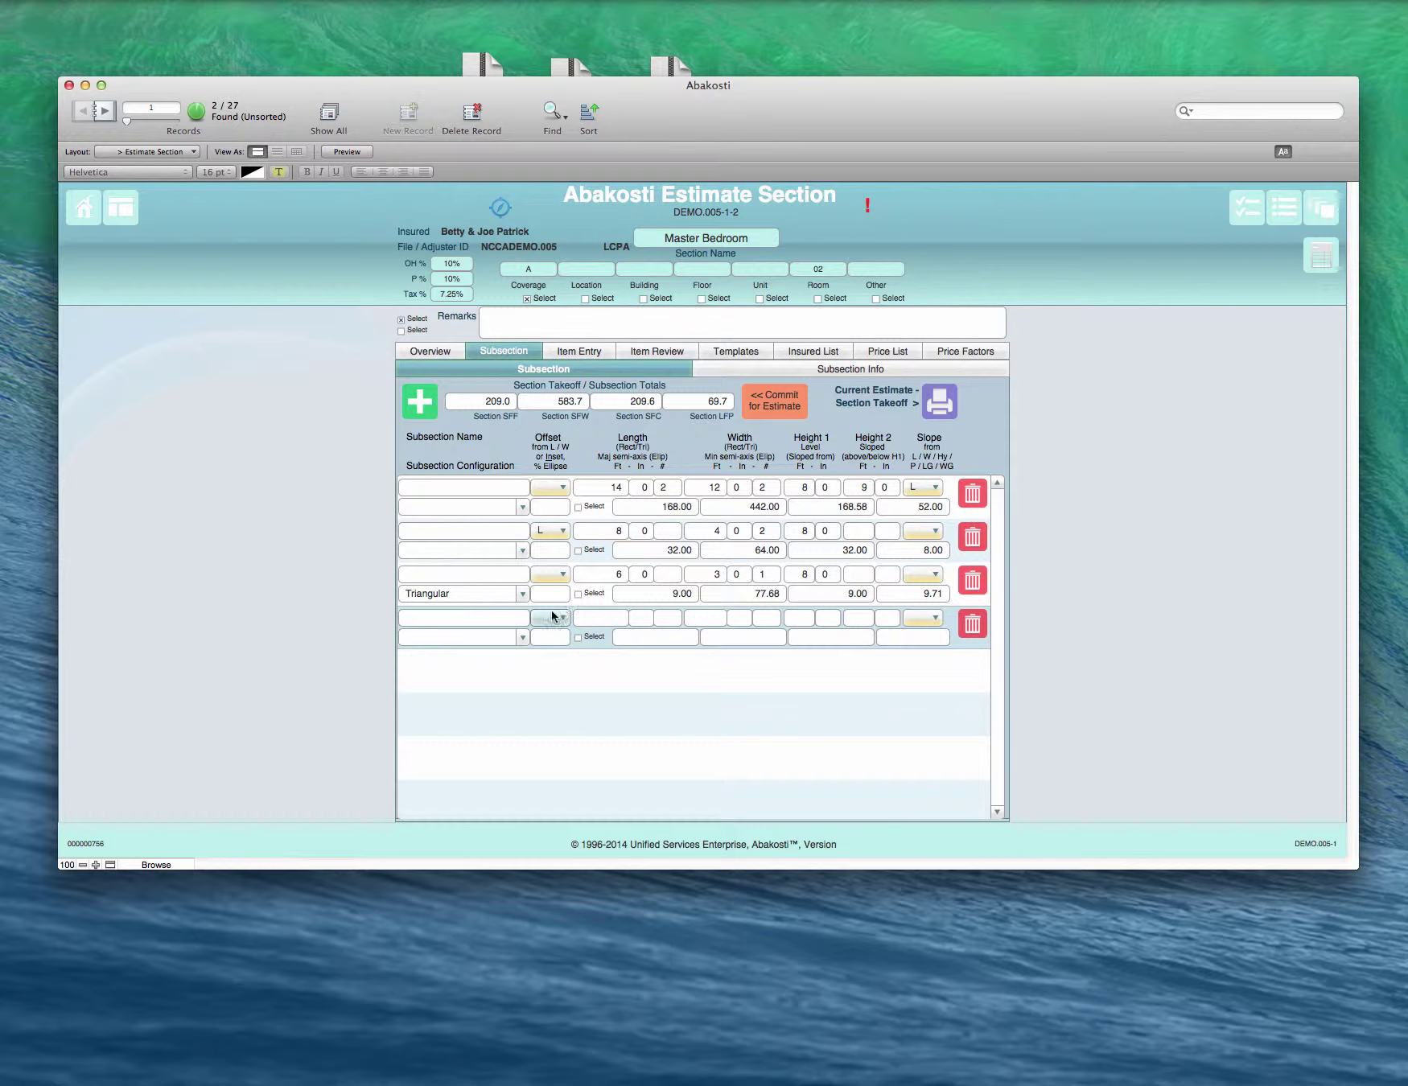
click(522, 637)
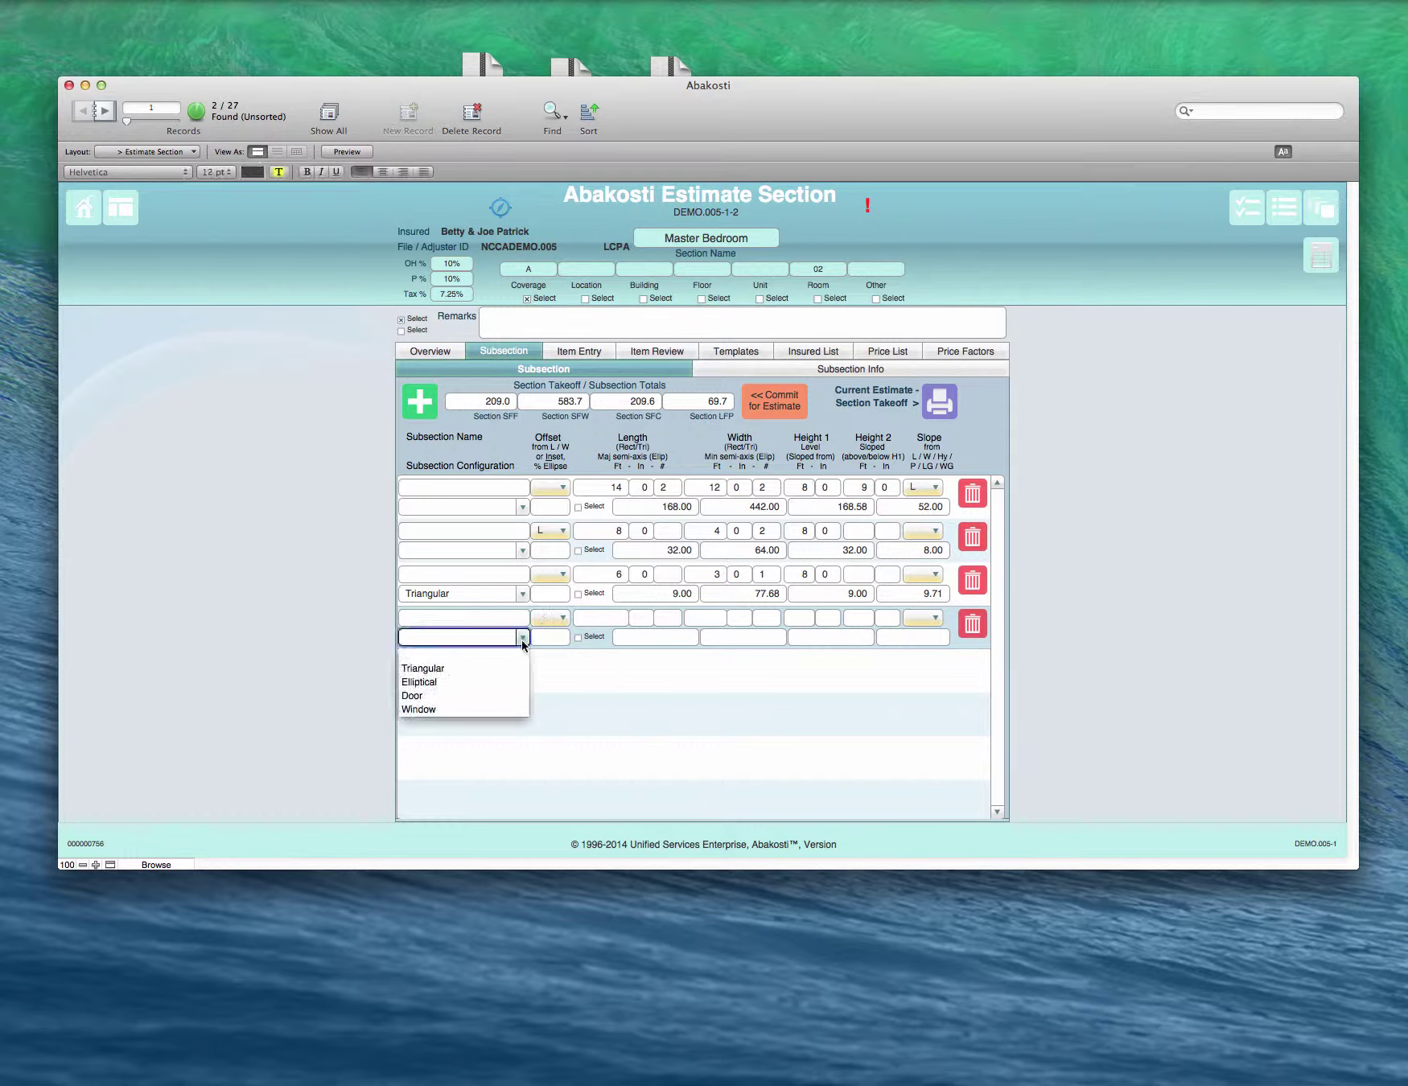
click(430, 682)
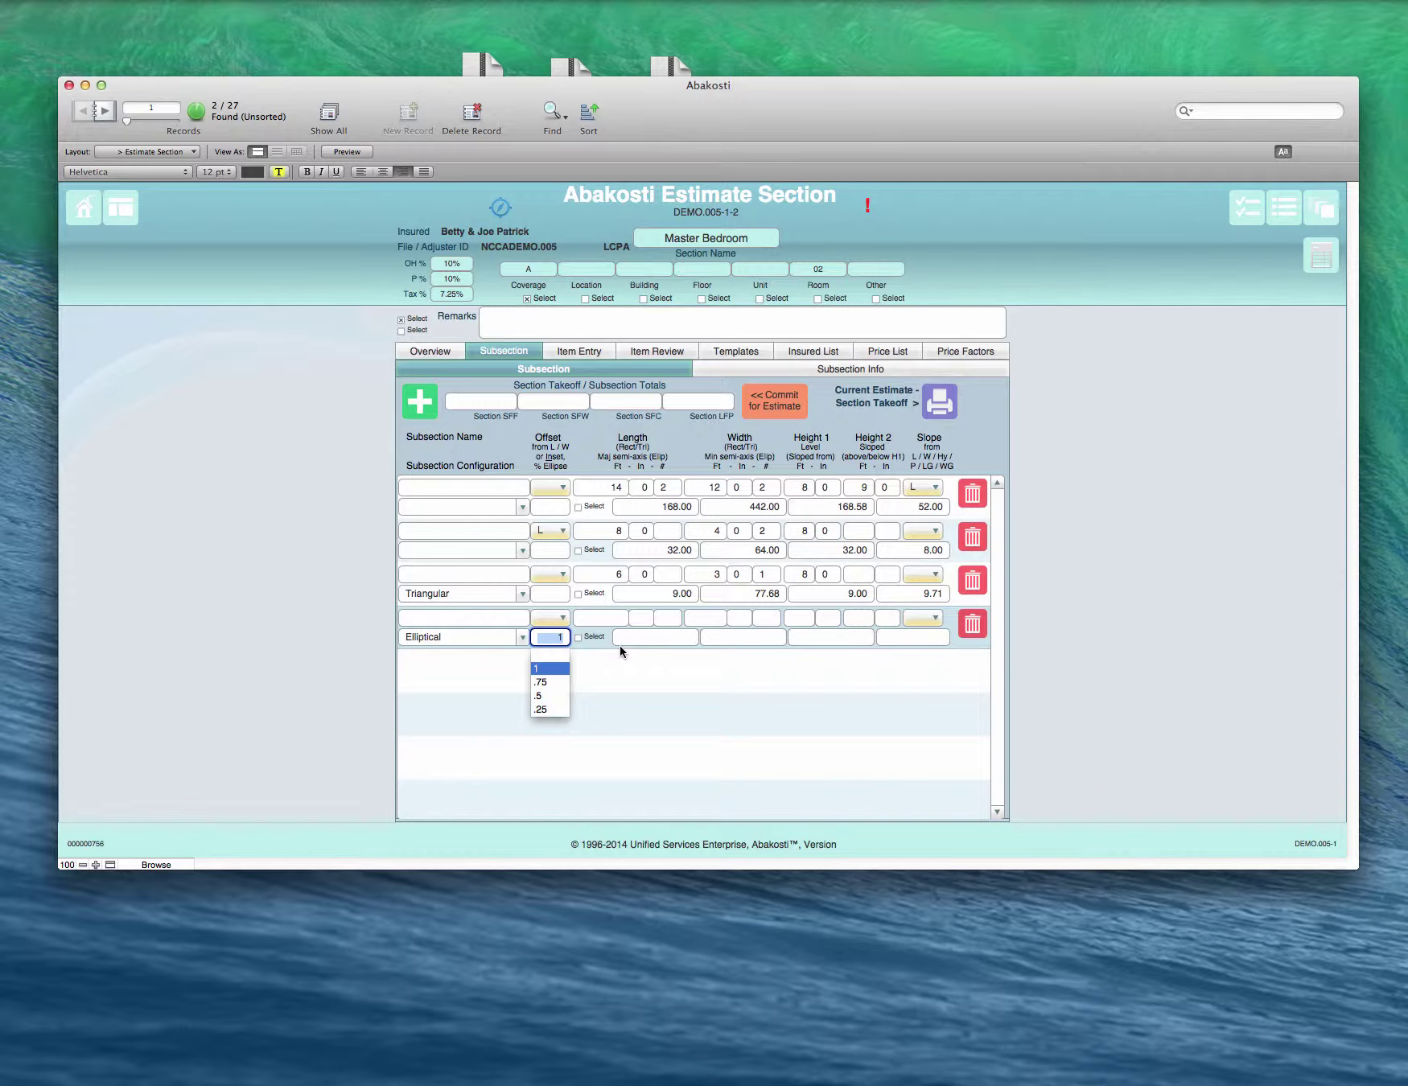
key(Escape)
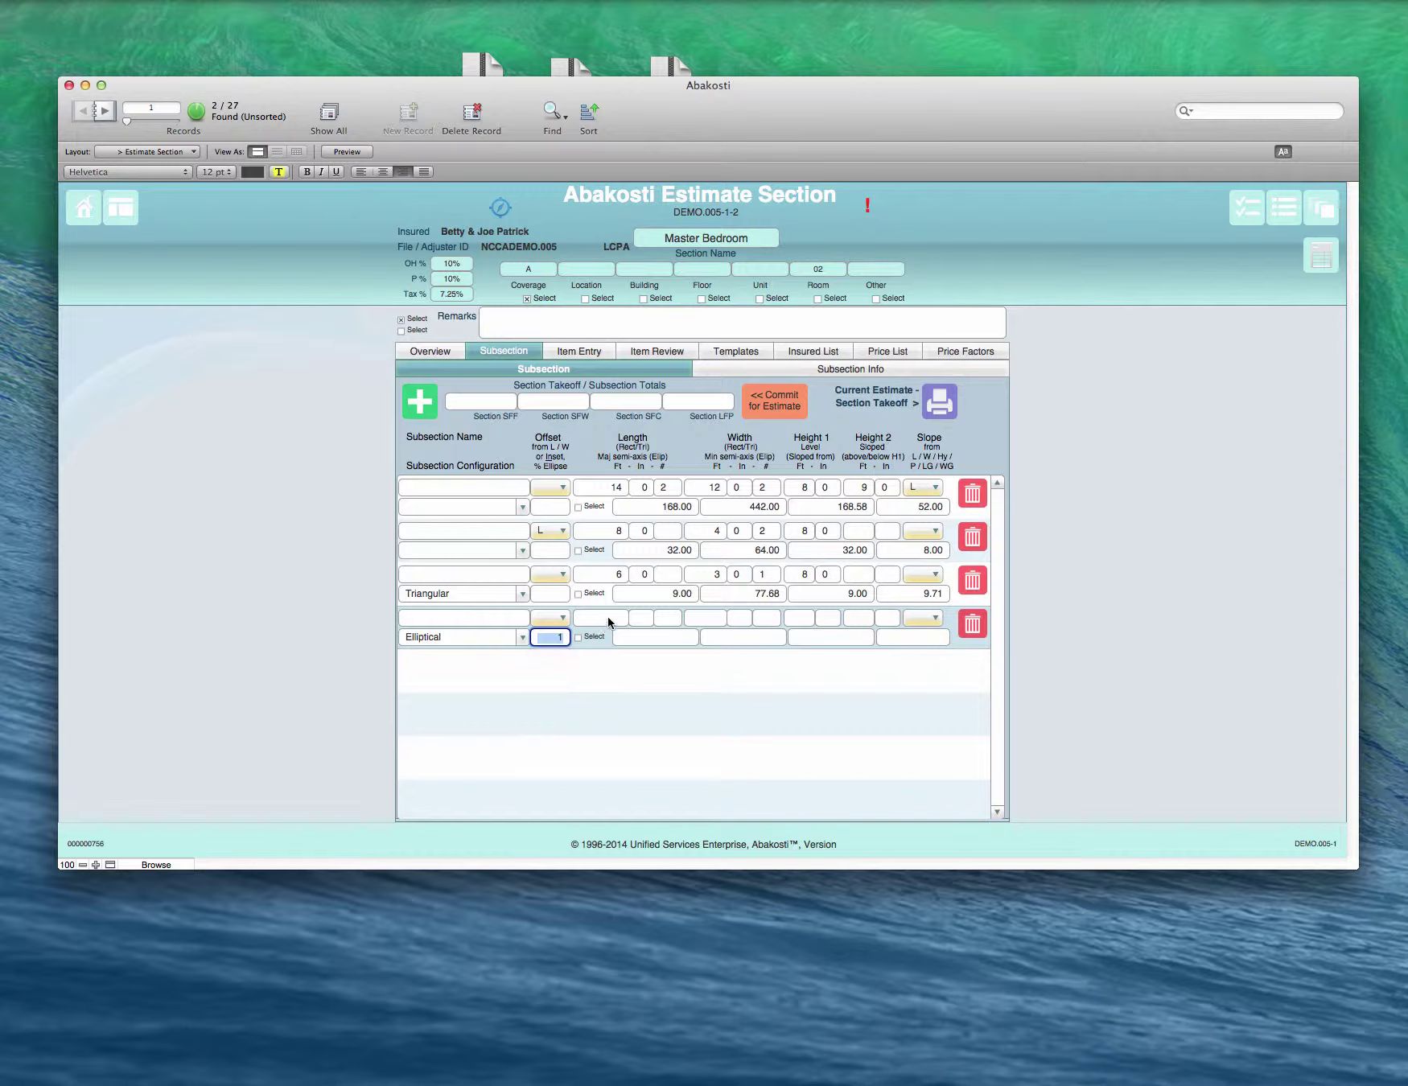
Step: Set the Elliptical row's ellipse fraction to .75
click(609, 618)
click(649, 619)
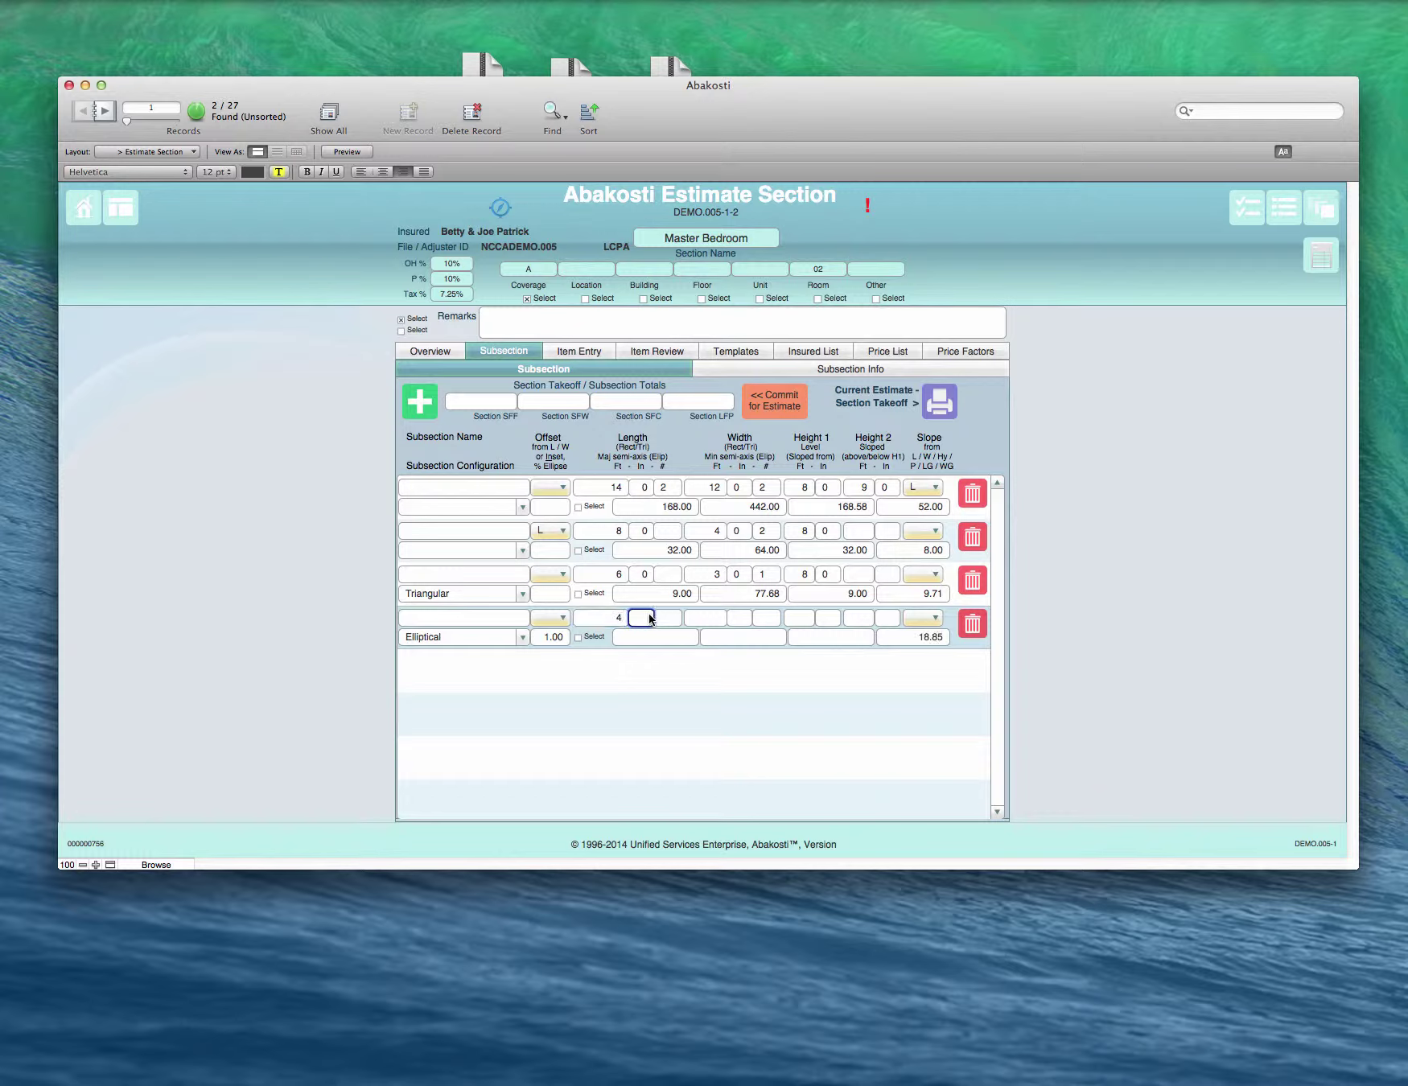
click(568, 637)
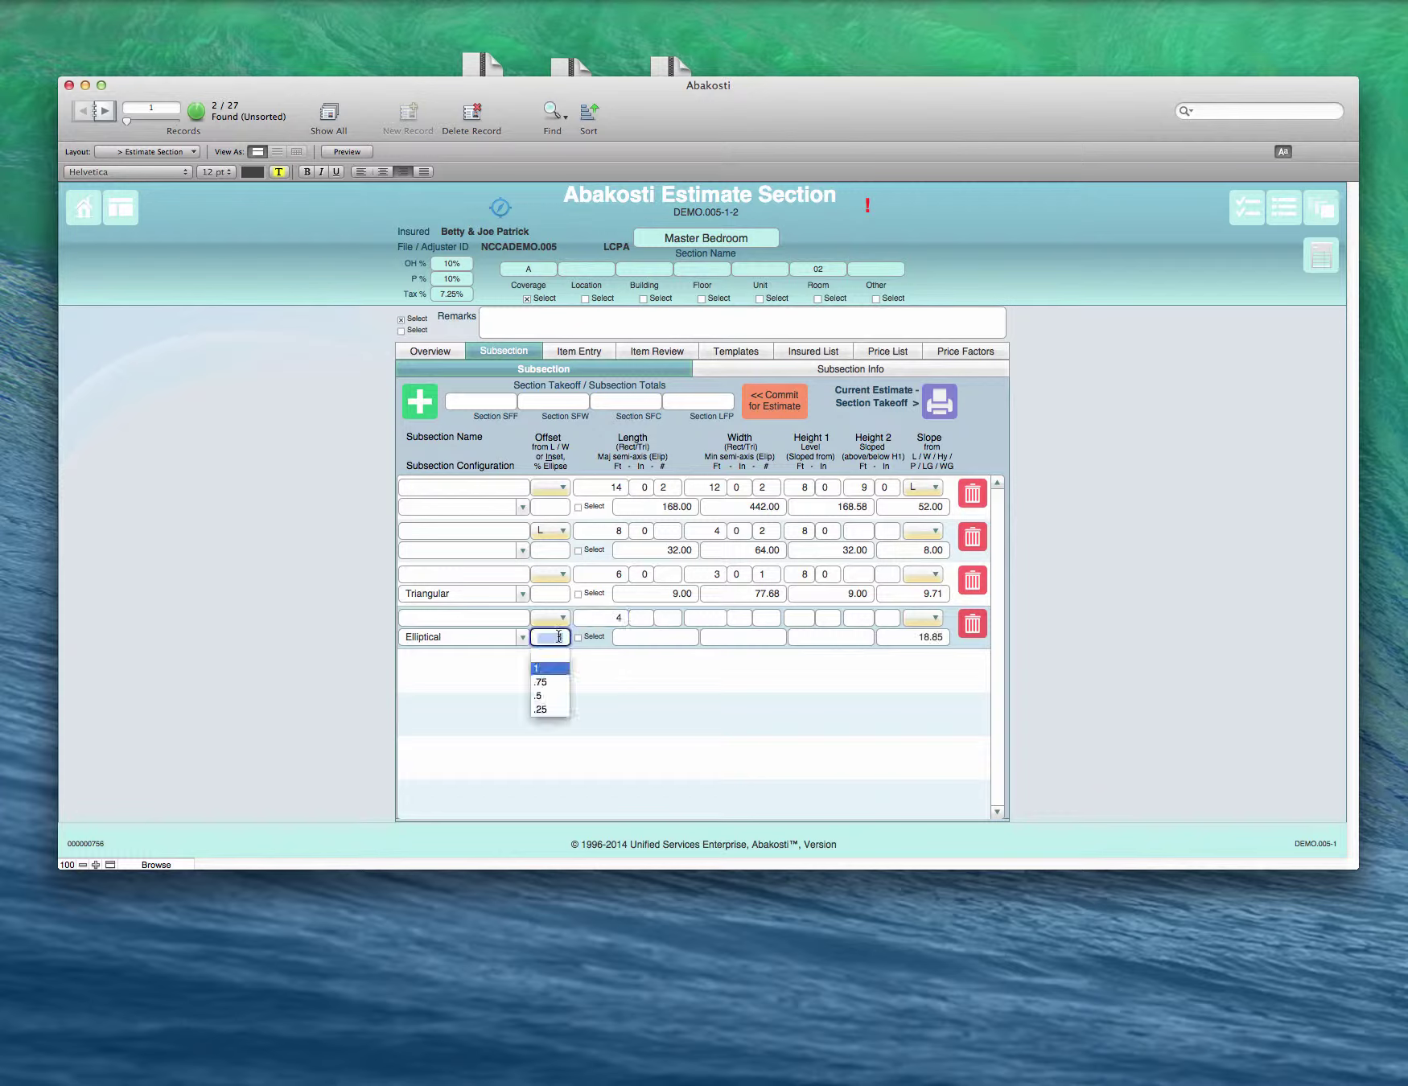
click(547, 682)
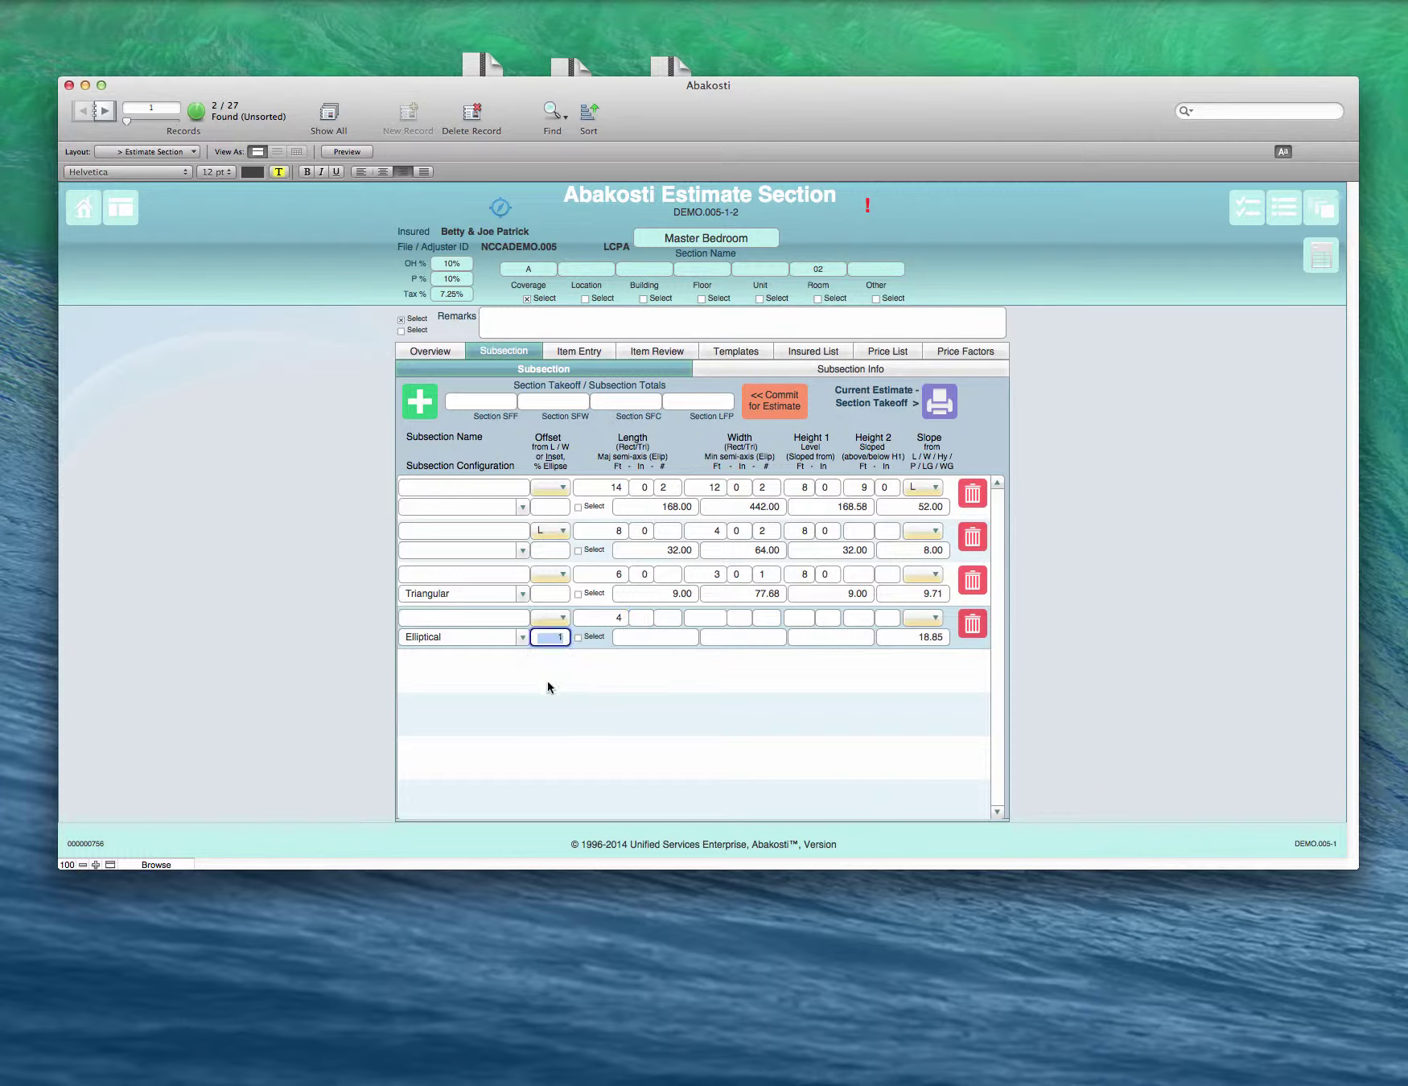
click(640, 619)
Step: Complete the 4 by 4 ft size (width 4-0-1) and 8-0 height, then commit the row
text(0)
key(Tab)
text(4)
key(Tab)
text(0)
key(Tab)
text(1)
key(Tab)
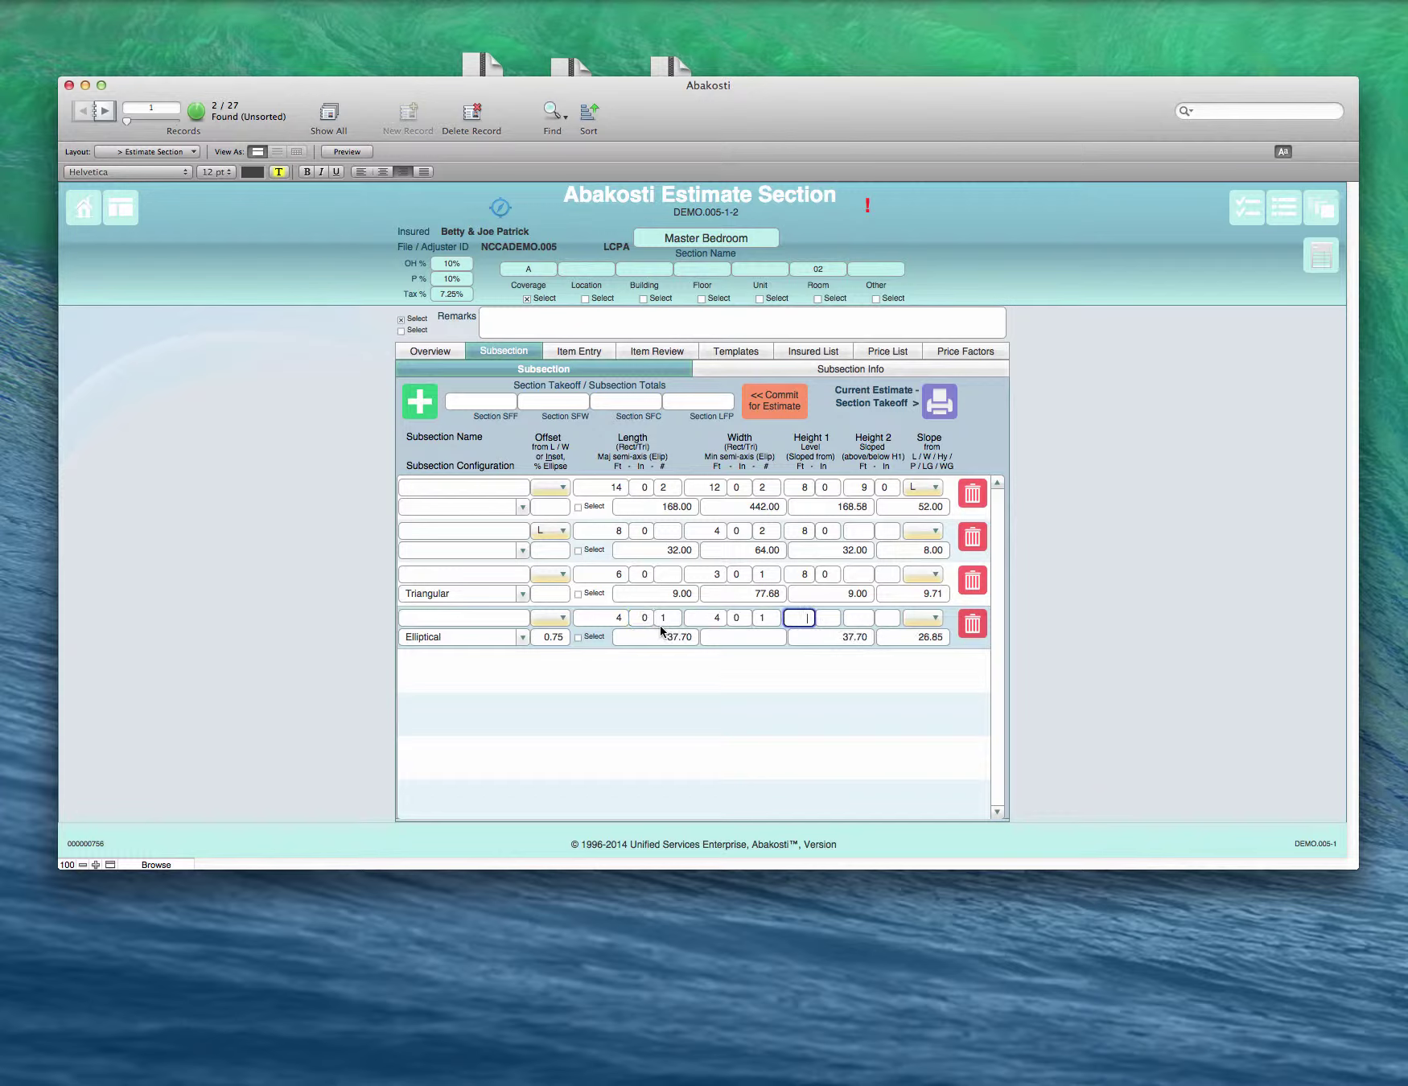
text(8)
key(Tab)
text(0)
key(Tab)
click(692, 670)
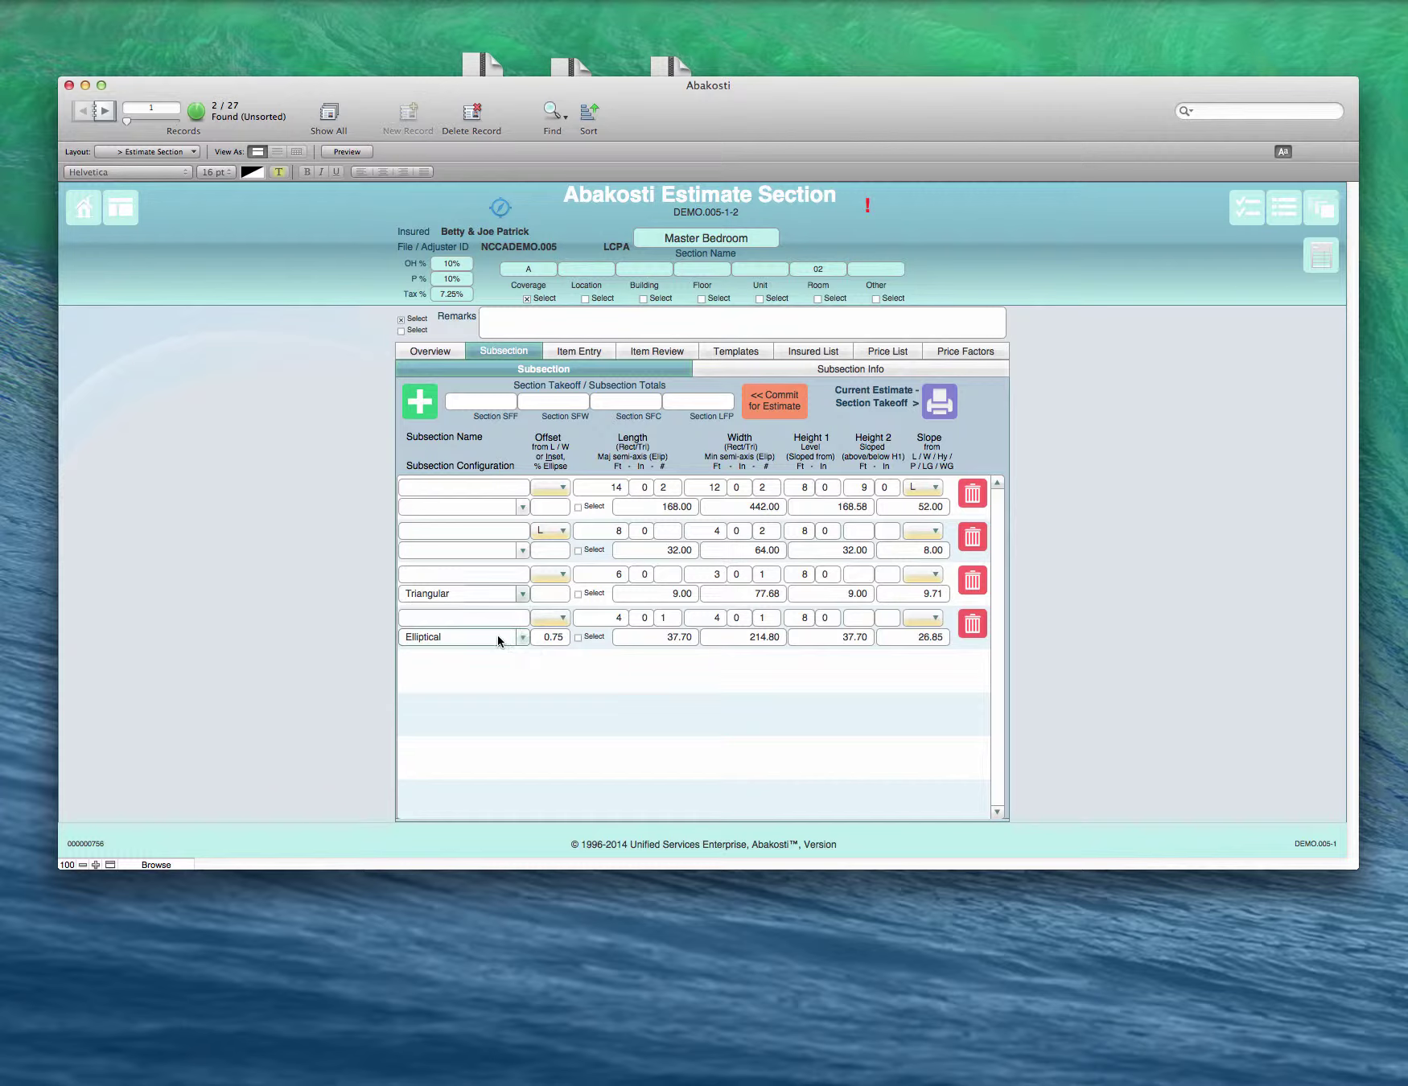
Step: Add a fifth subsection row and set its configuration to Window
click(420, 402)
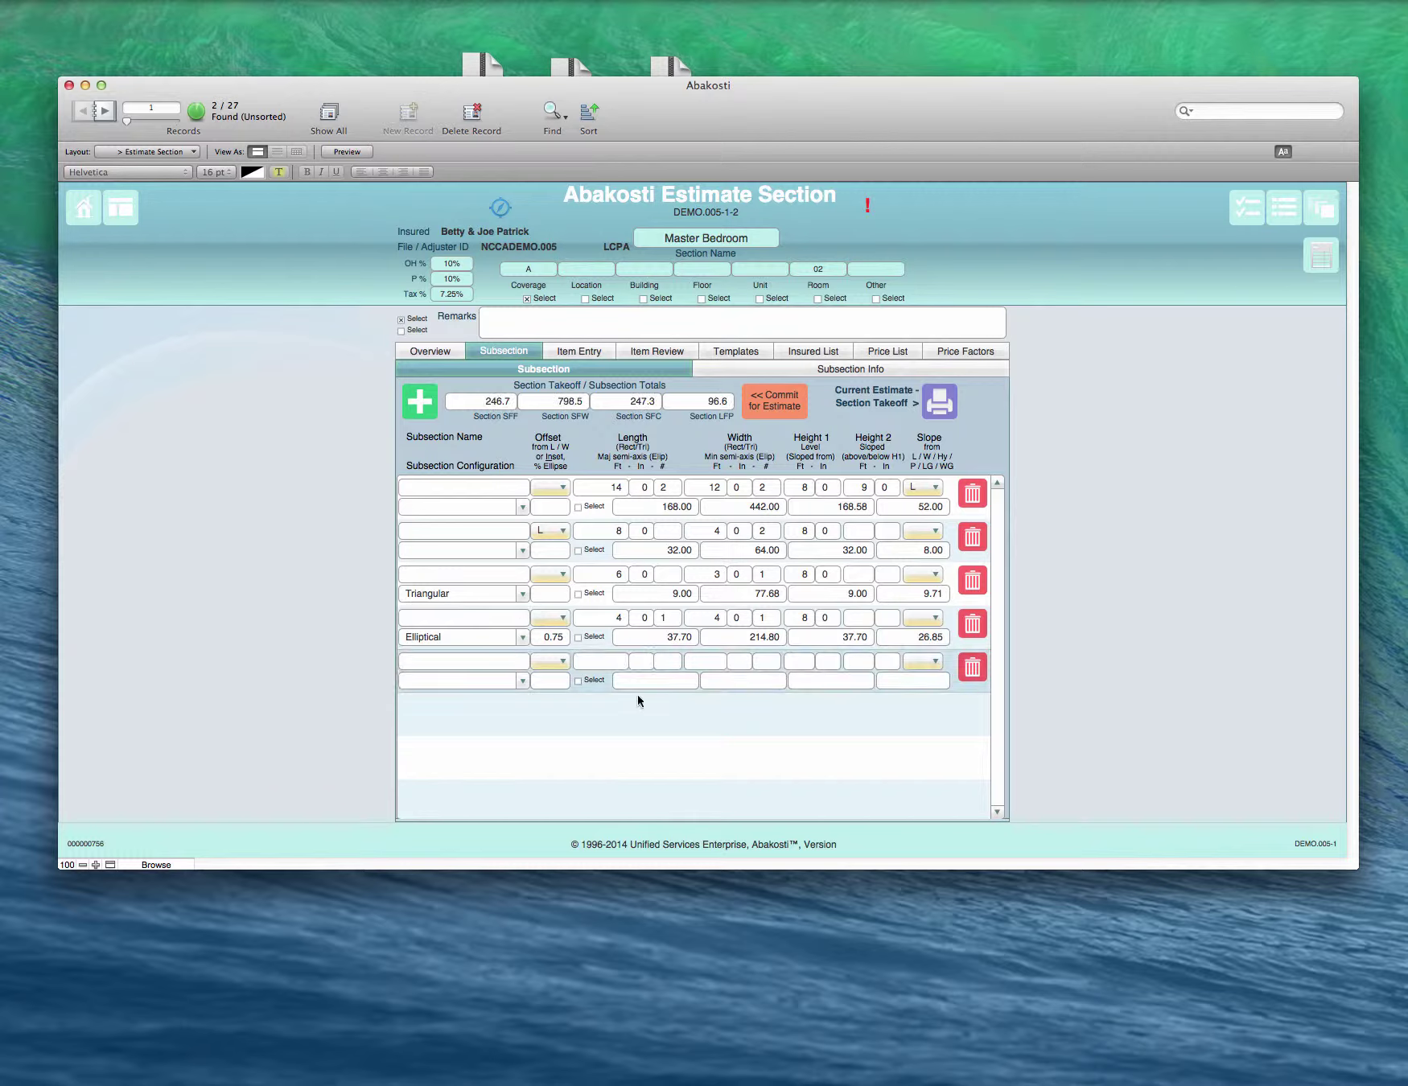
click(521, 681)
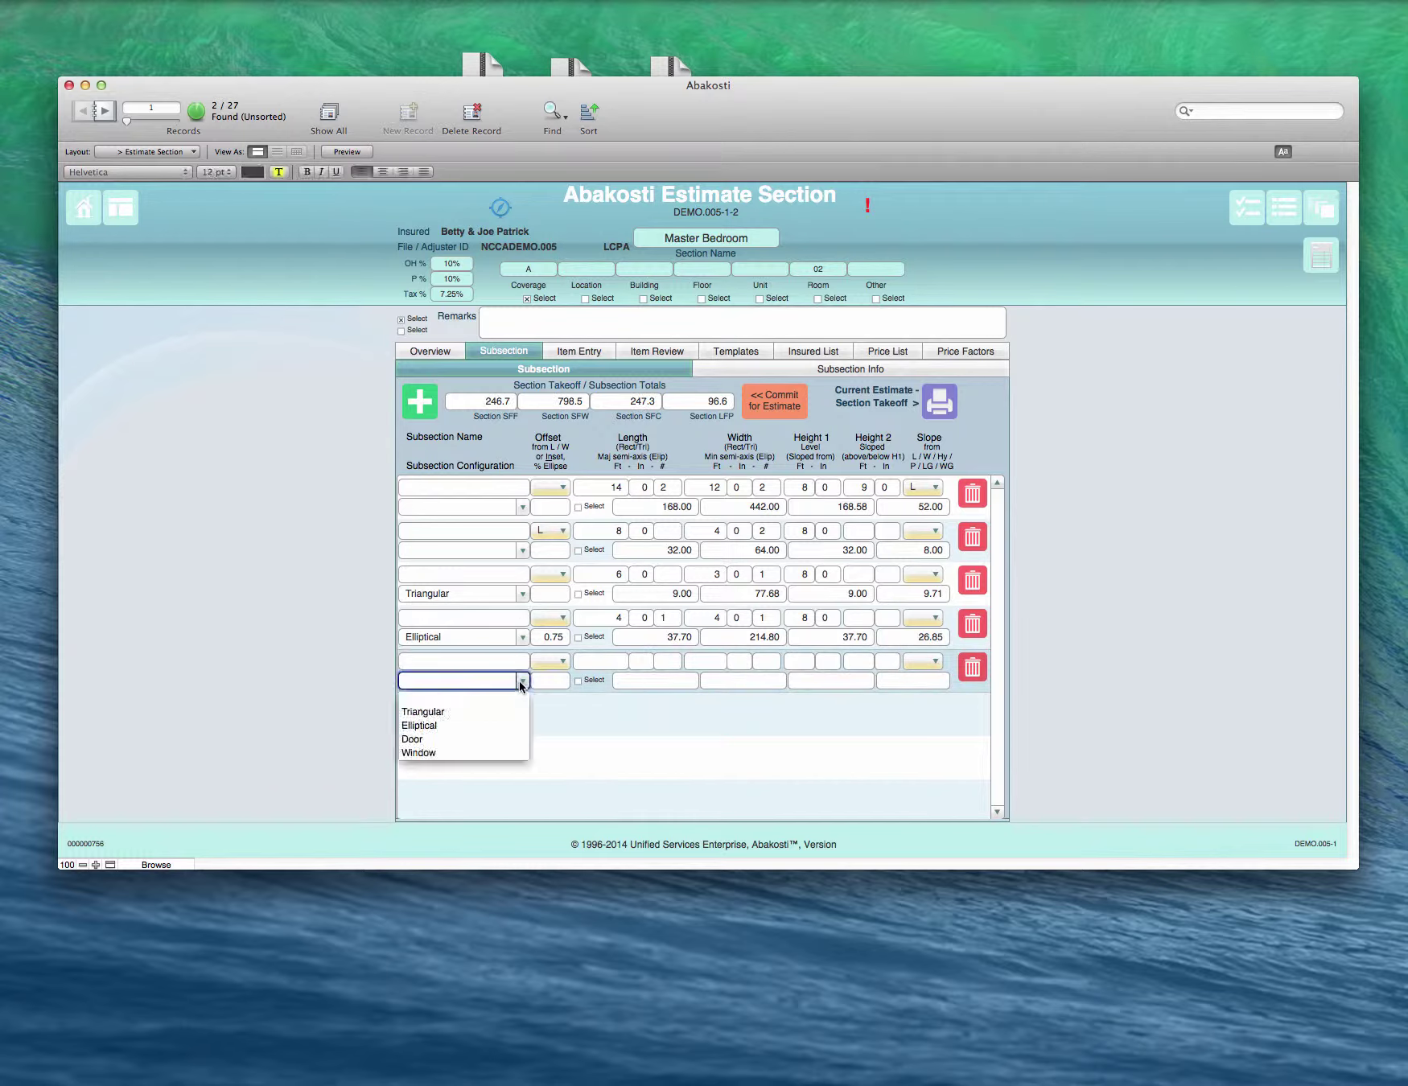
click(430, 753)
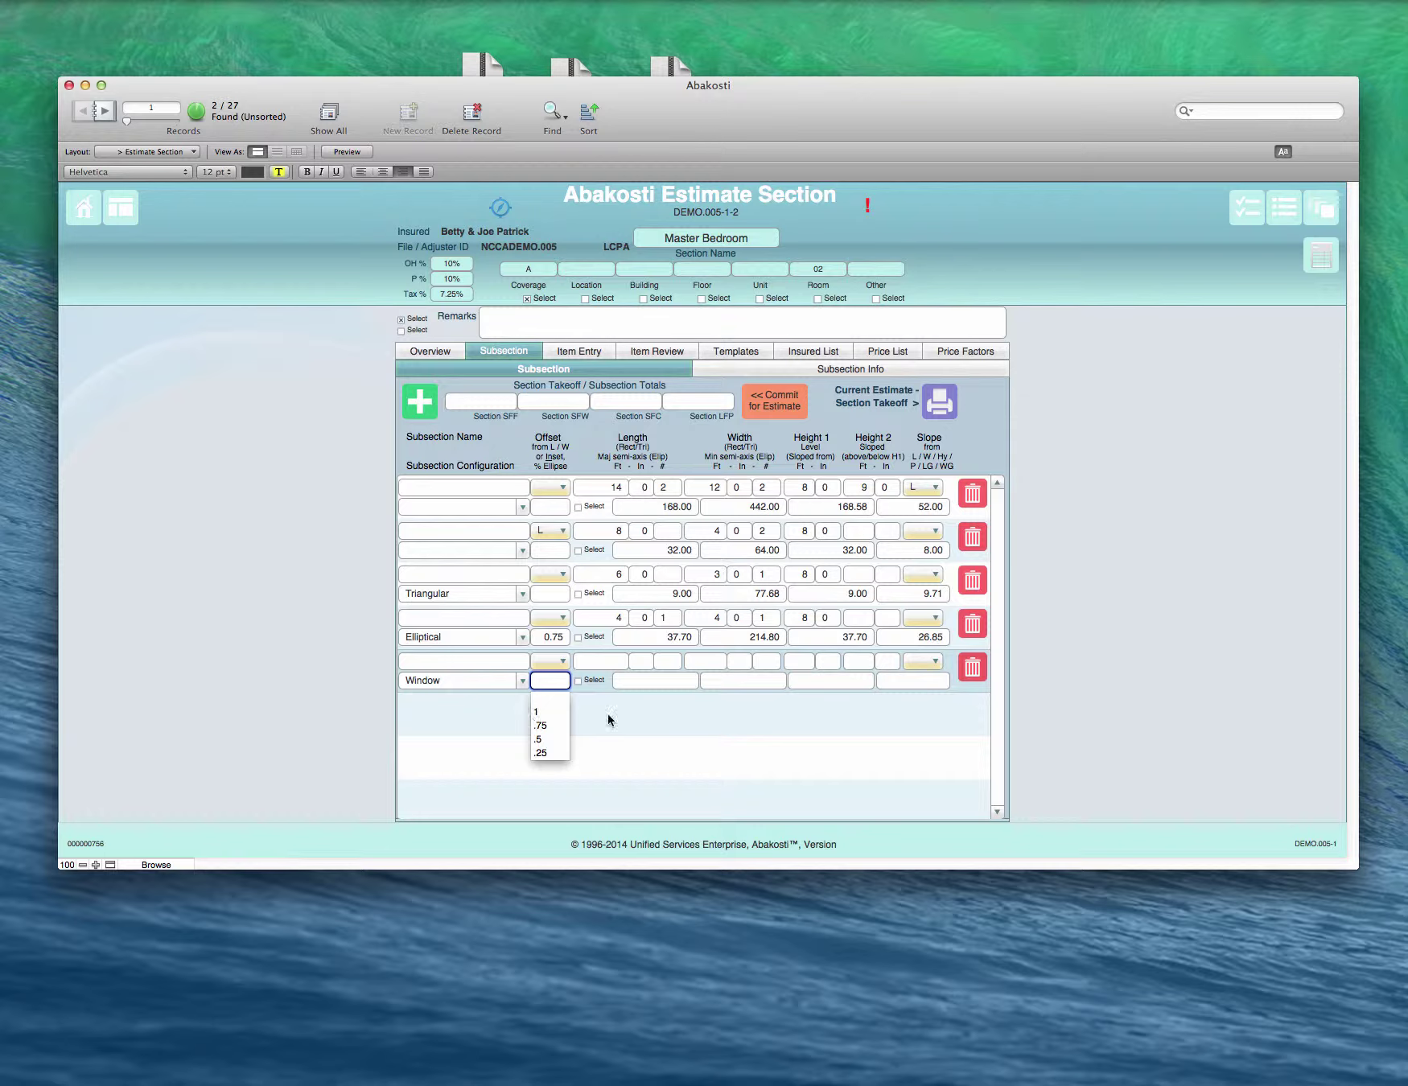
Step: Give the window an 8 ft length, 6 ft height and -1 count, then commit the deduction
click(610, 661)
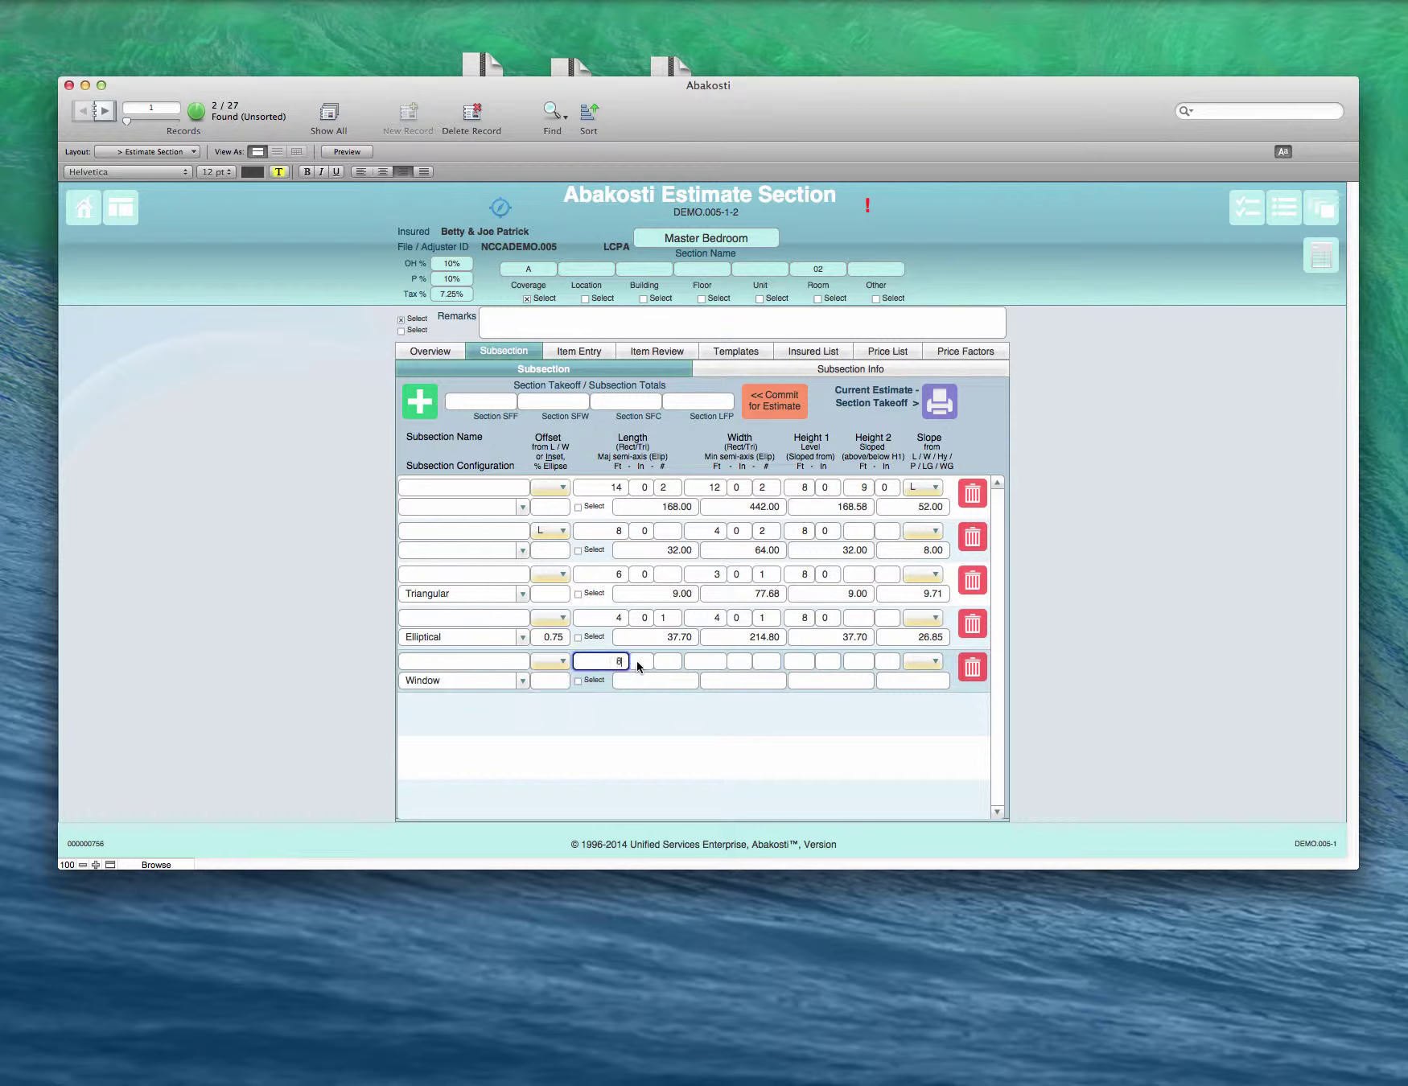
click(637, 662)
text(0)
click(803, 662)
text(6)
key(Tab)
text(0)
key(Tab)
click(669, 662)
text(1)
click(695, 728)
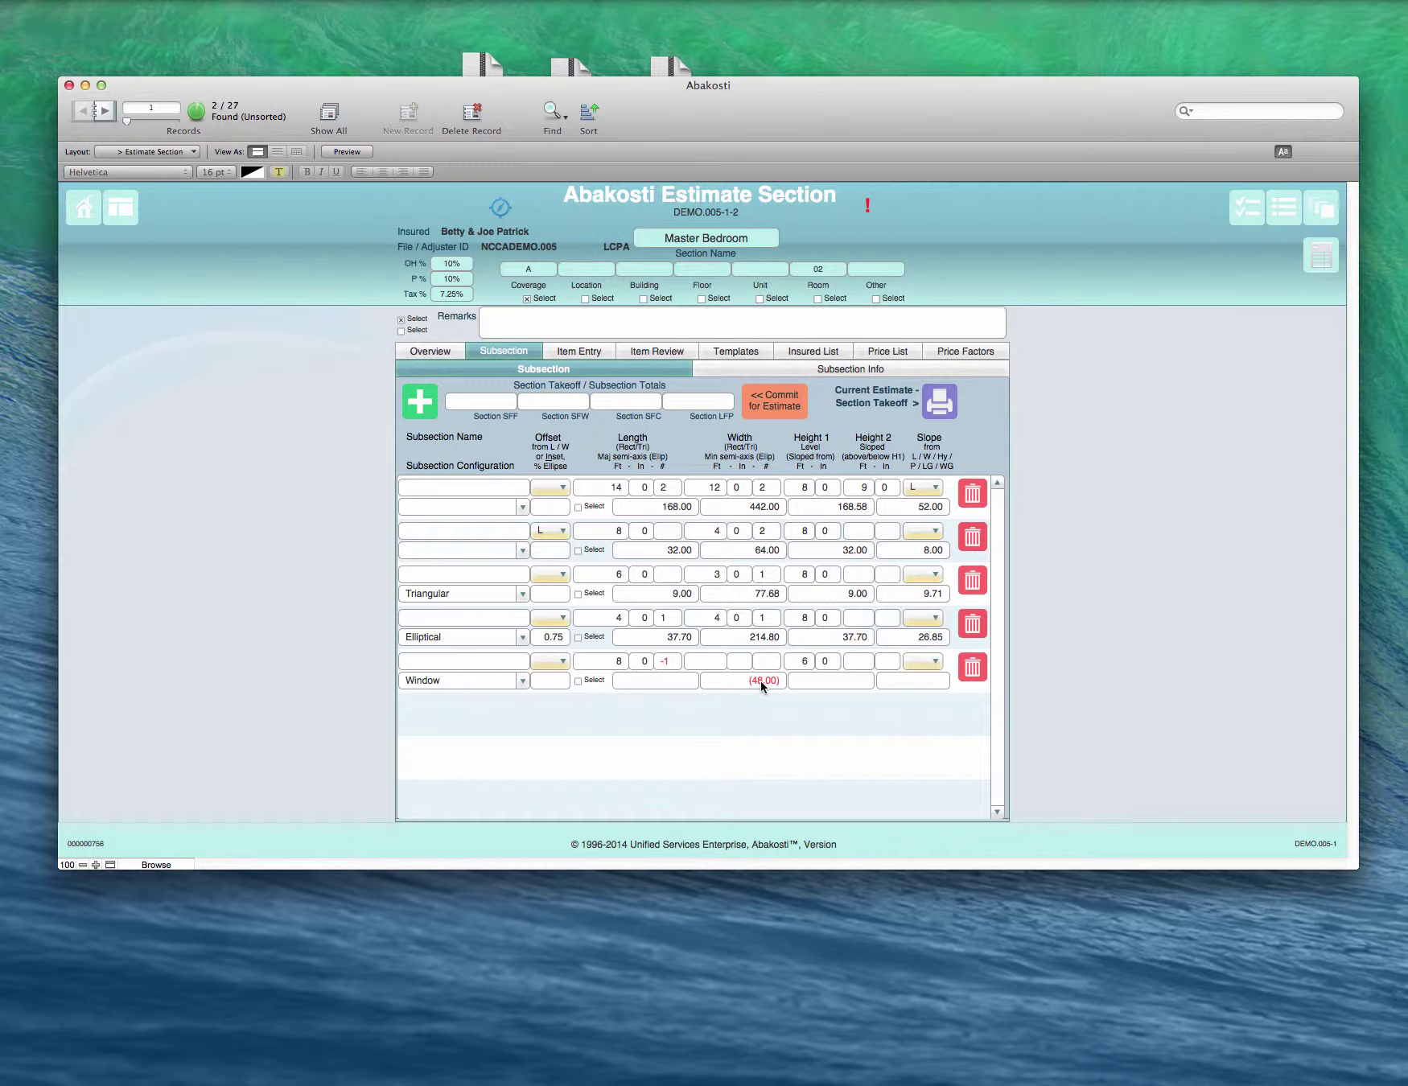
click(418, 406)
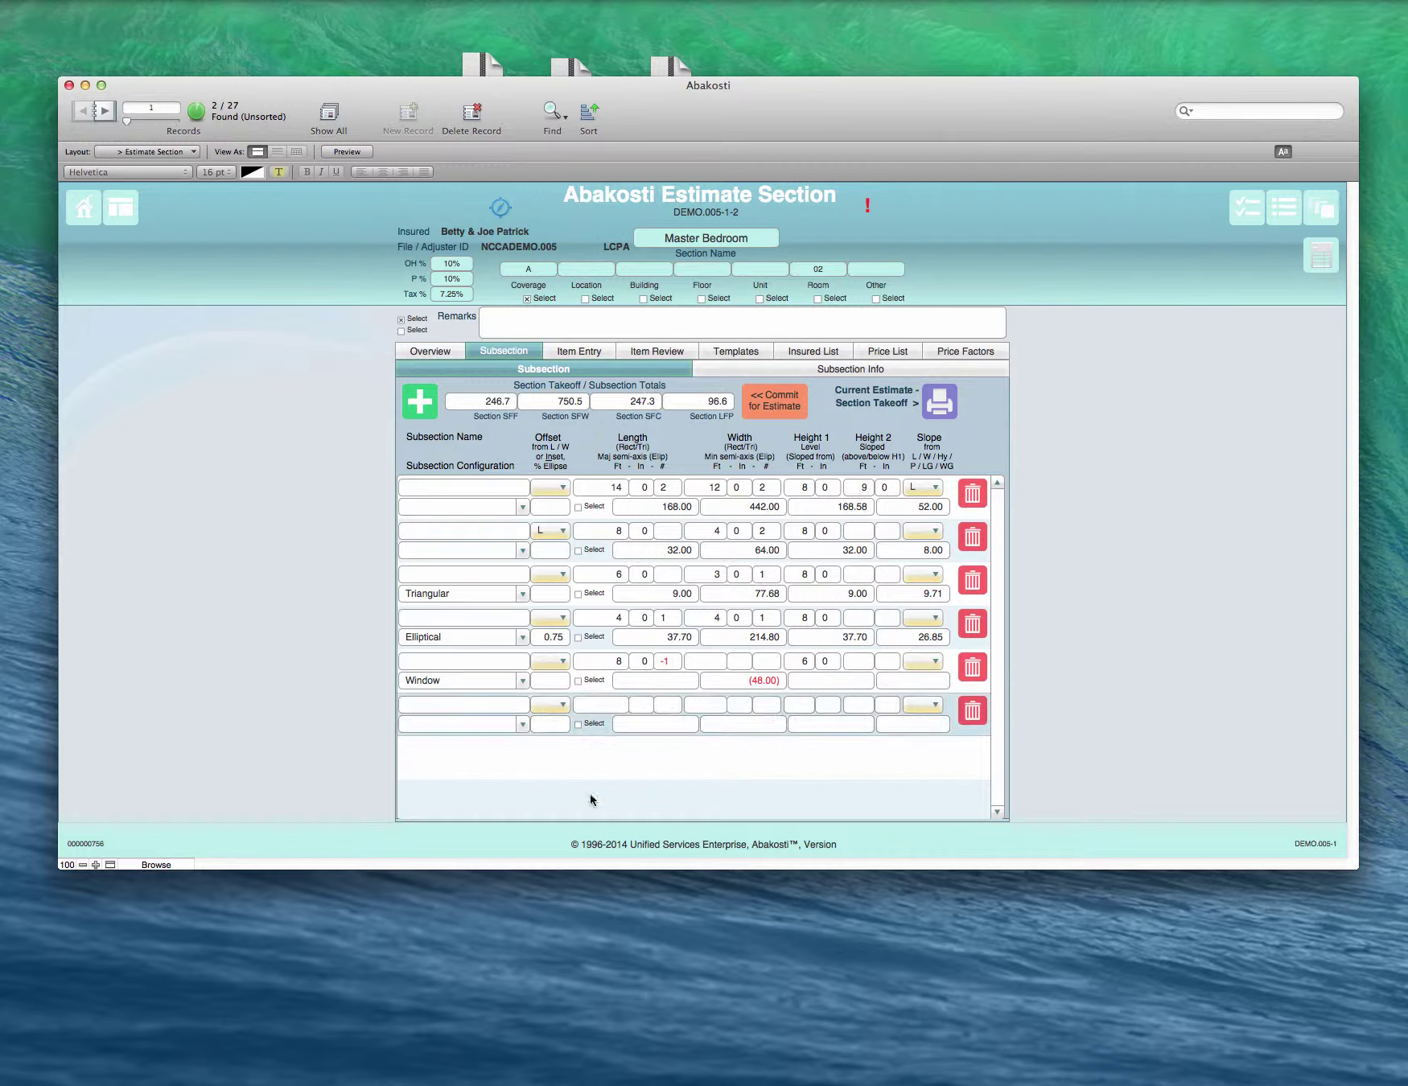
Step: Make the new row a Door, 6 ft long and 7 ft high with count -2, and commit
click(522, 723)
click(414, 782)
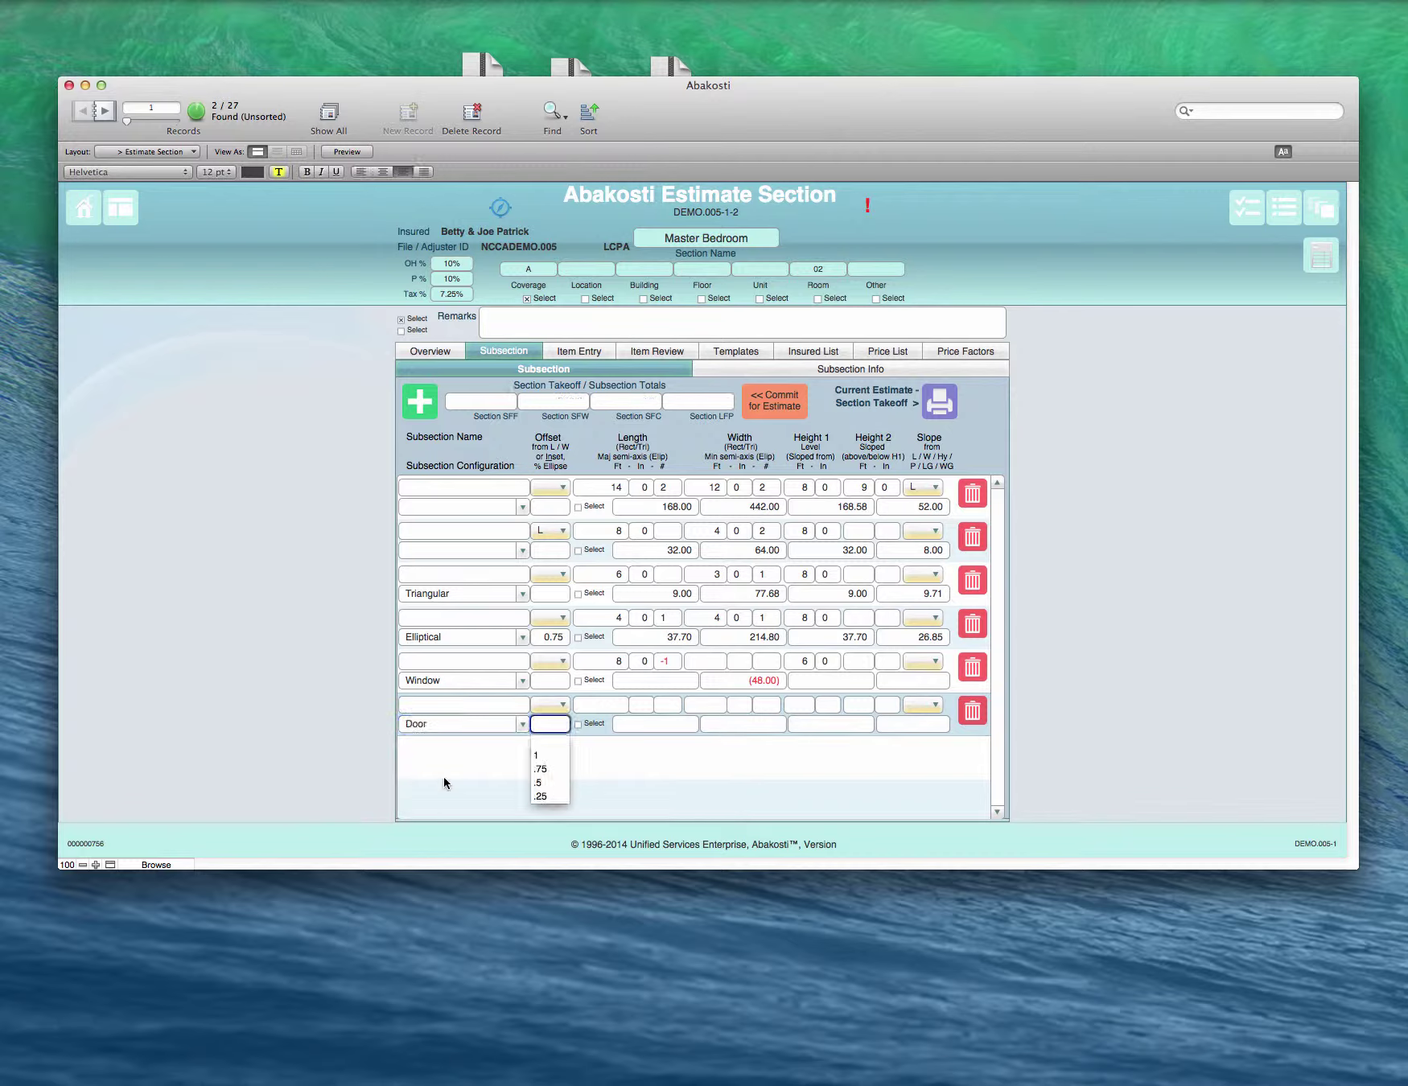
click(626, 708)
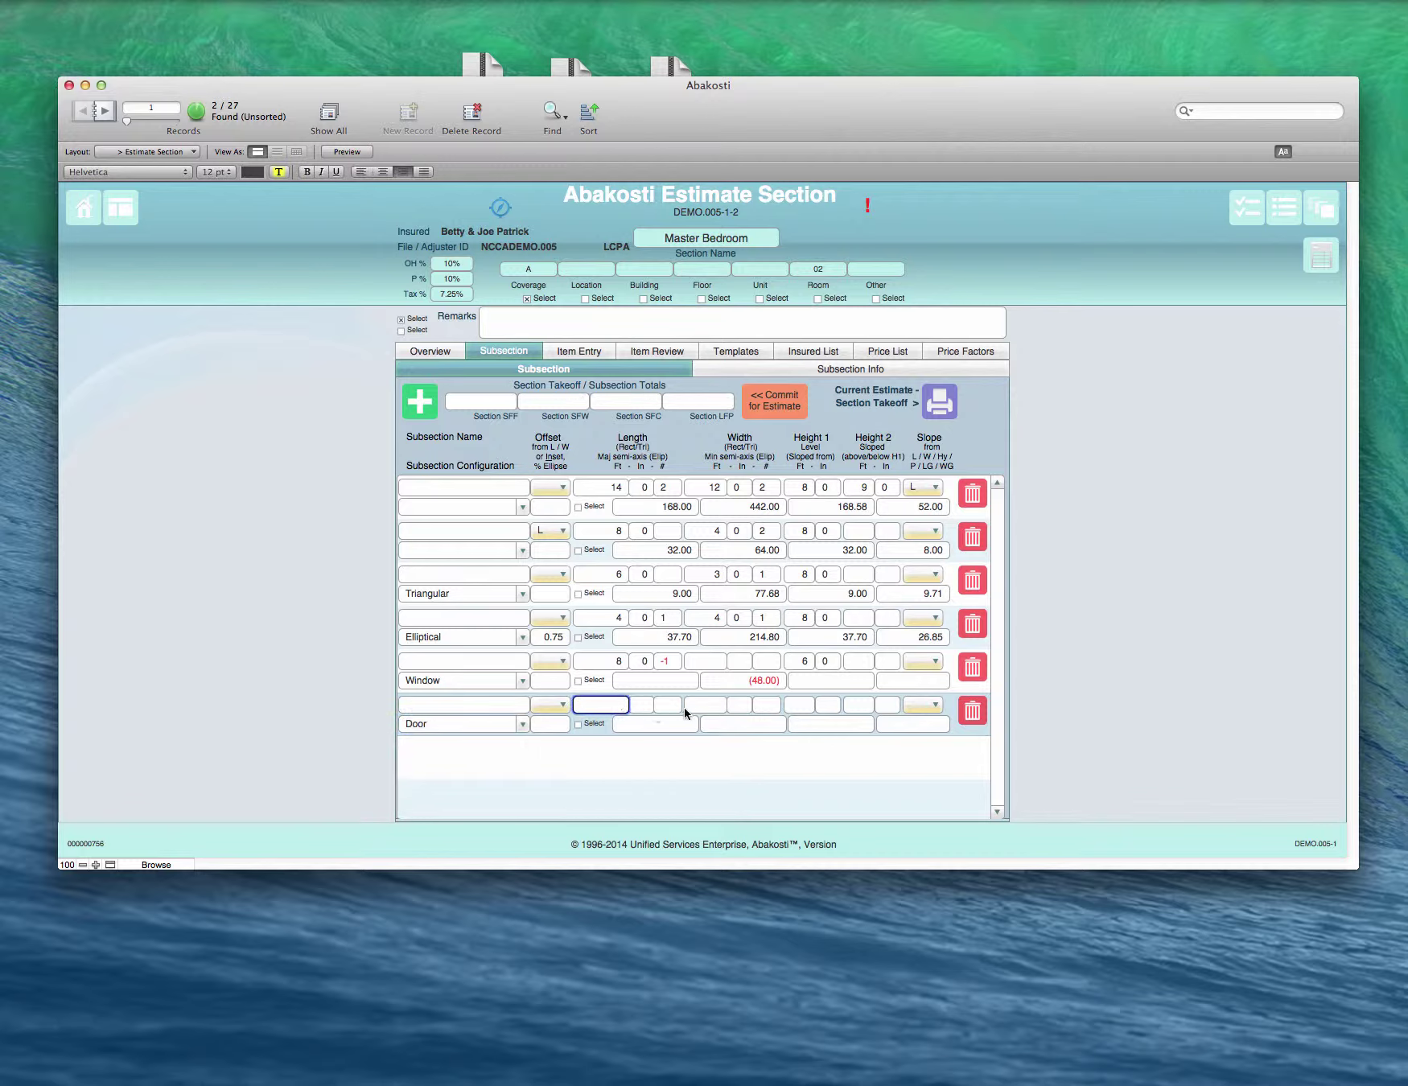
text(6)
key(Tab)
click(684, 707)
key(Tab)
key(Tab)
key(Tab)
text(7)
key(Tab)
key(Tab)
click(667, 705)
text(-2)
click(695, 740)
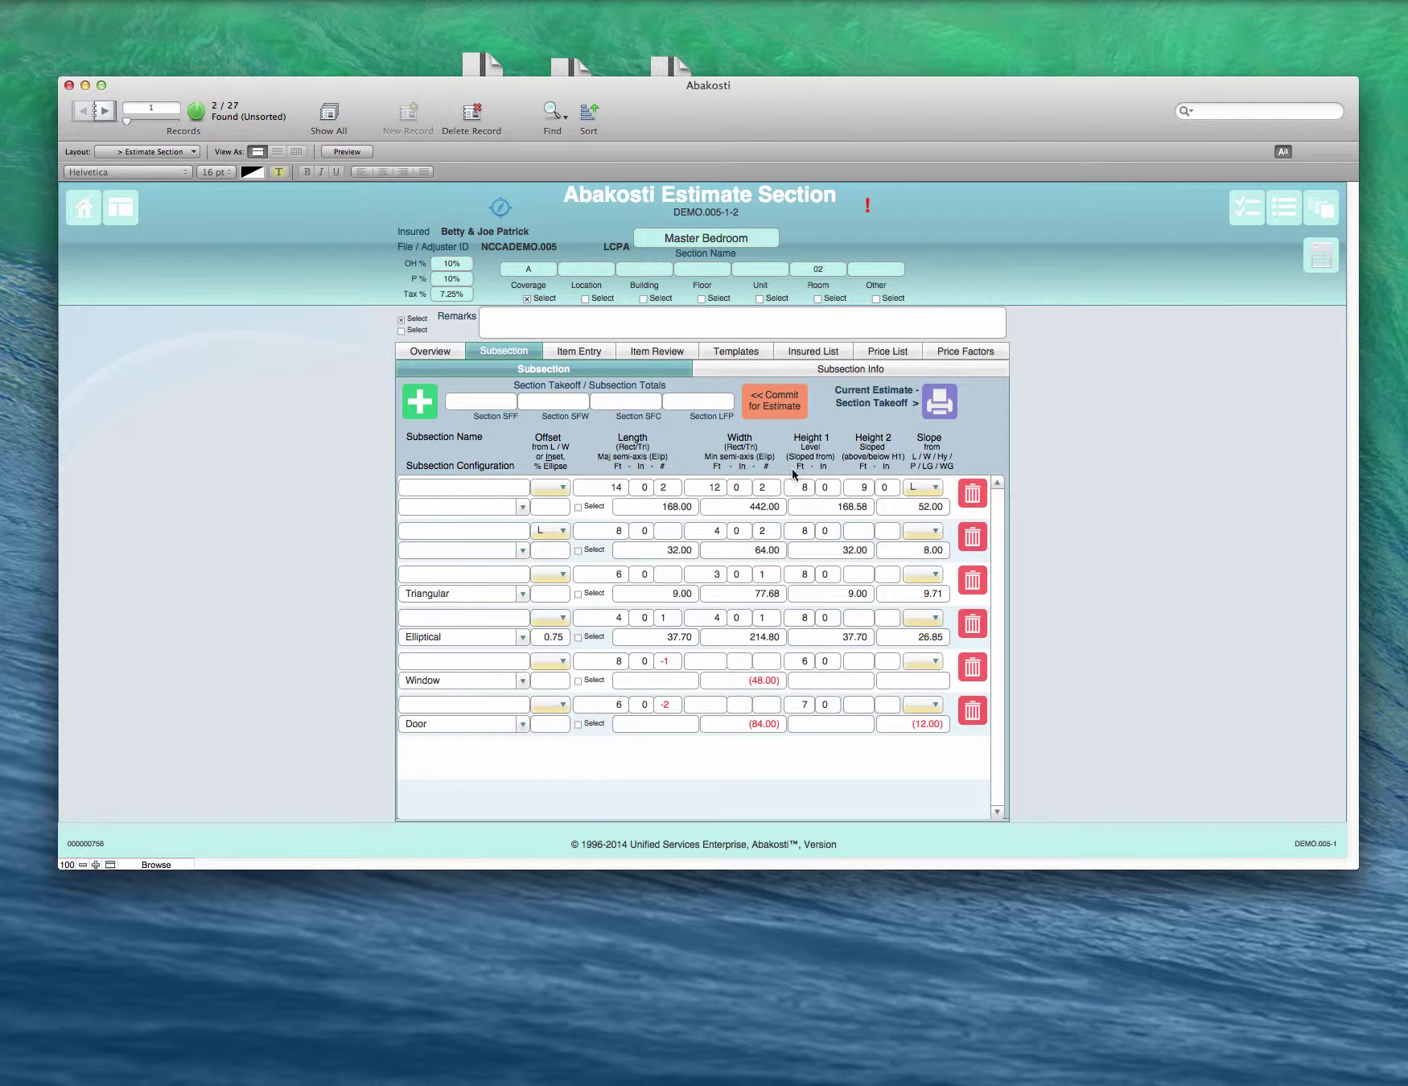
Step: Commit the Master Bedroom takeoff to the estimate and review its Item Entry line items
click(778, 393)
click(589, 357)
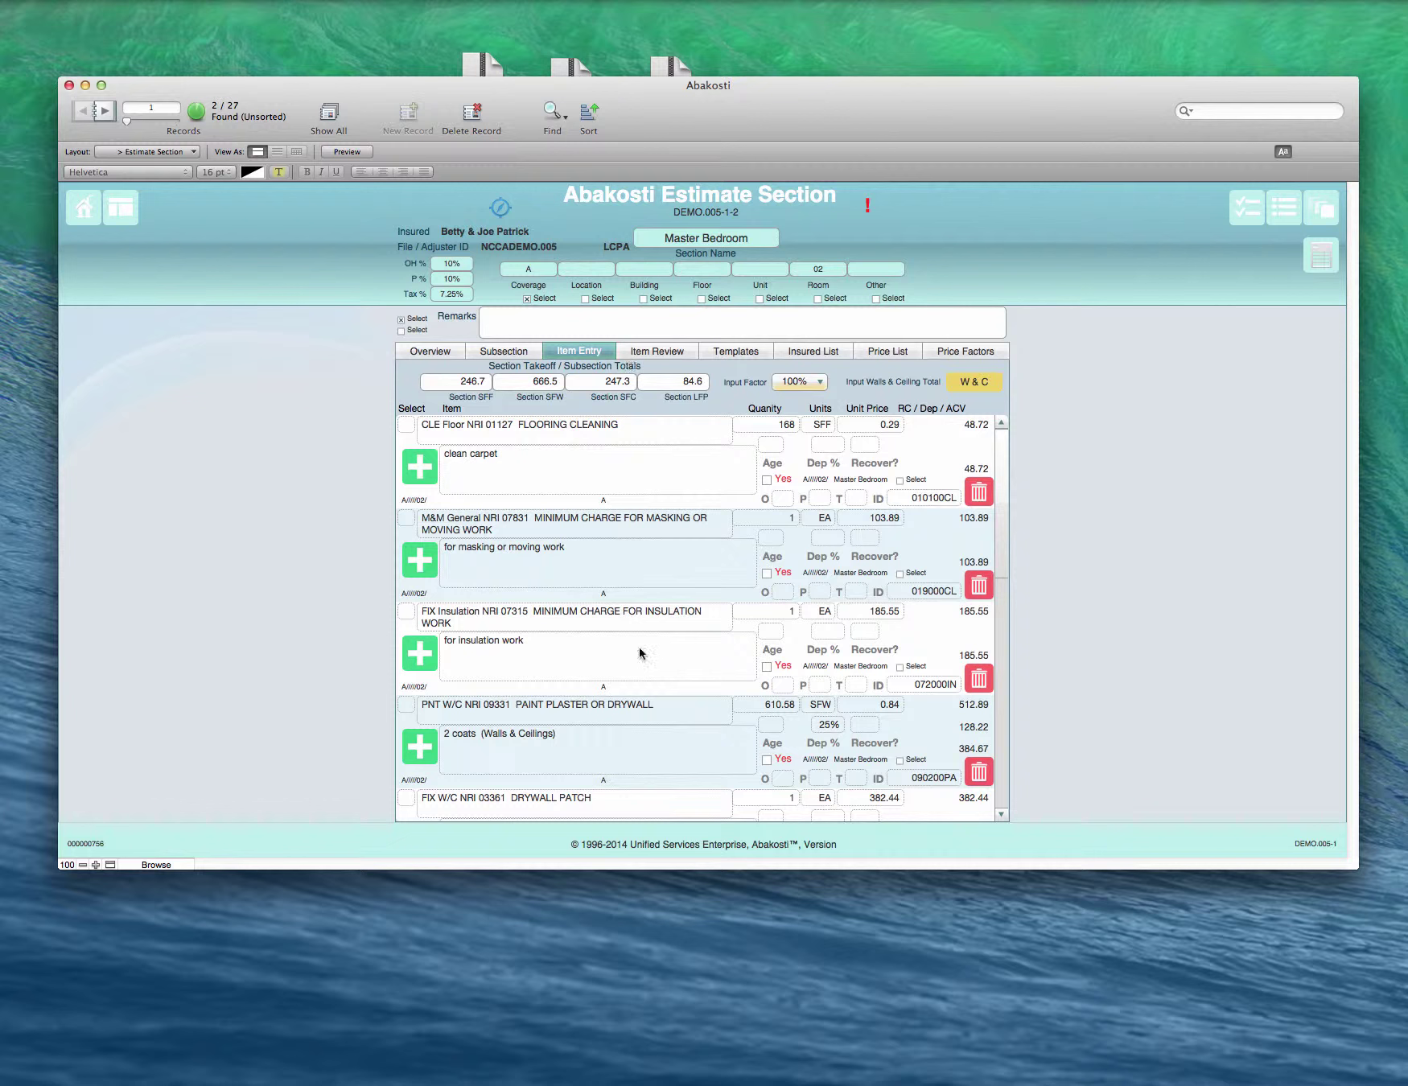
click(512, 357)
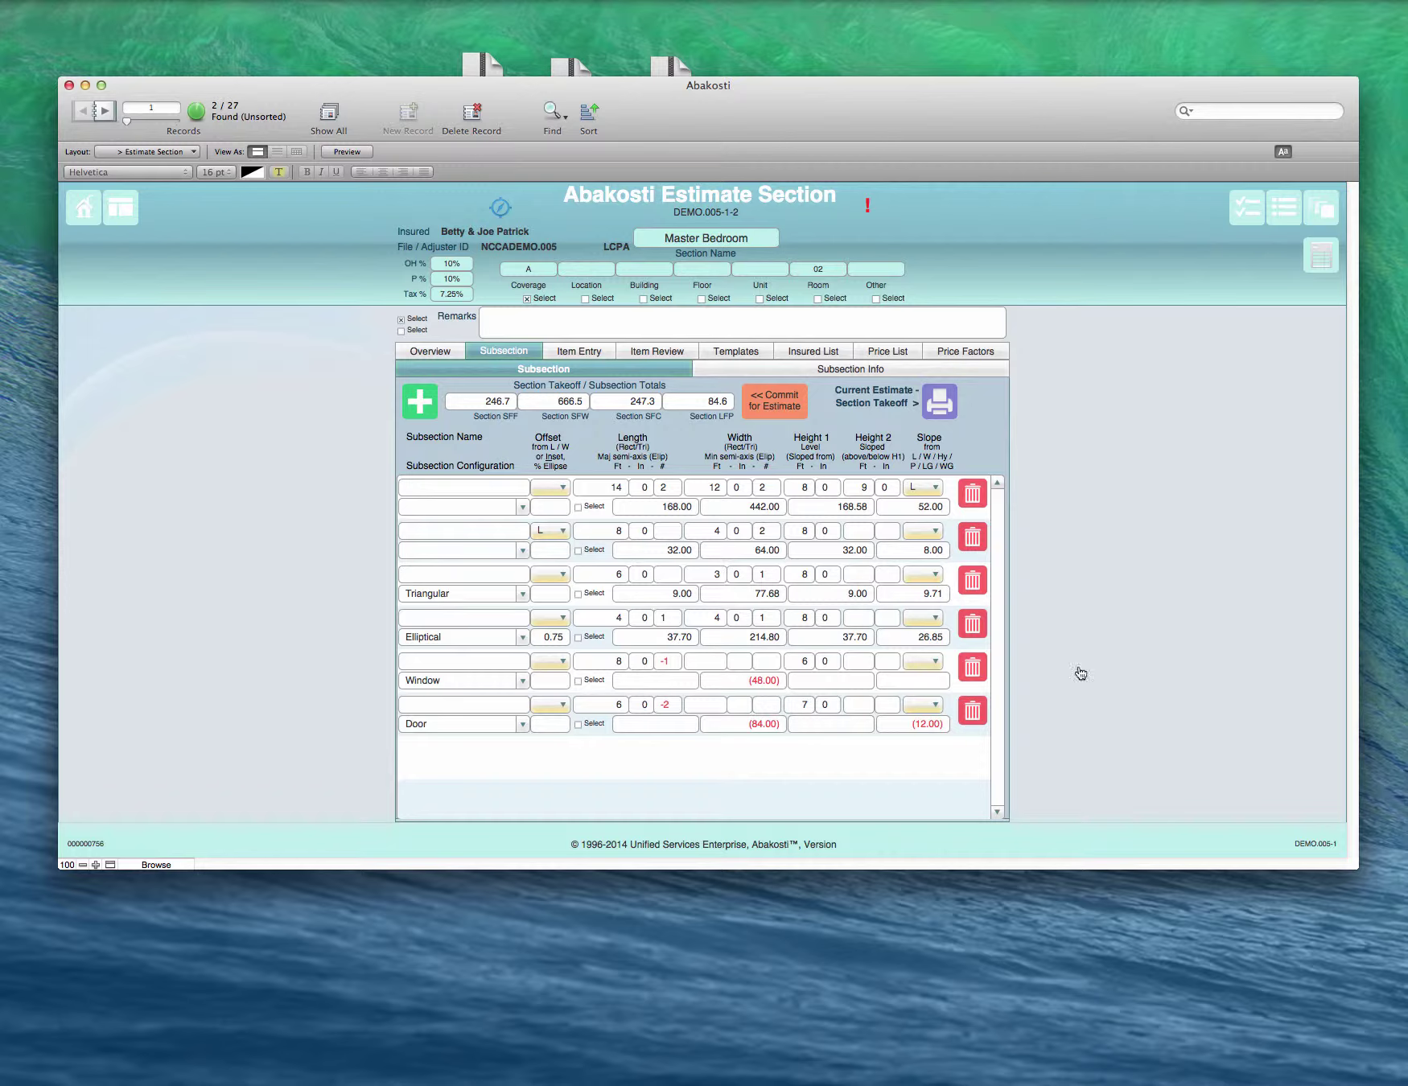
Step: Delete the Door, Window, Elliptical, Triangular and second subsection rows, confirming each
click(977, 710)
click(1065, 351)
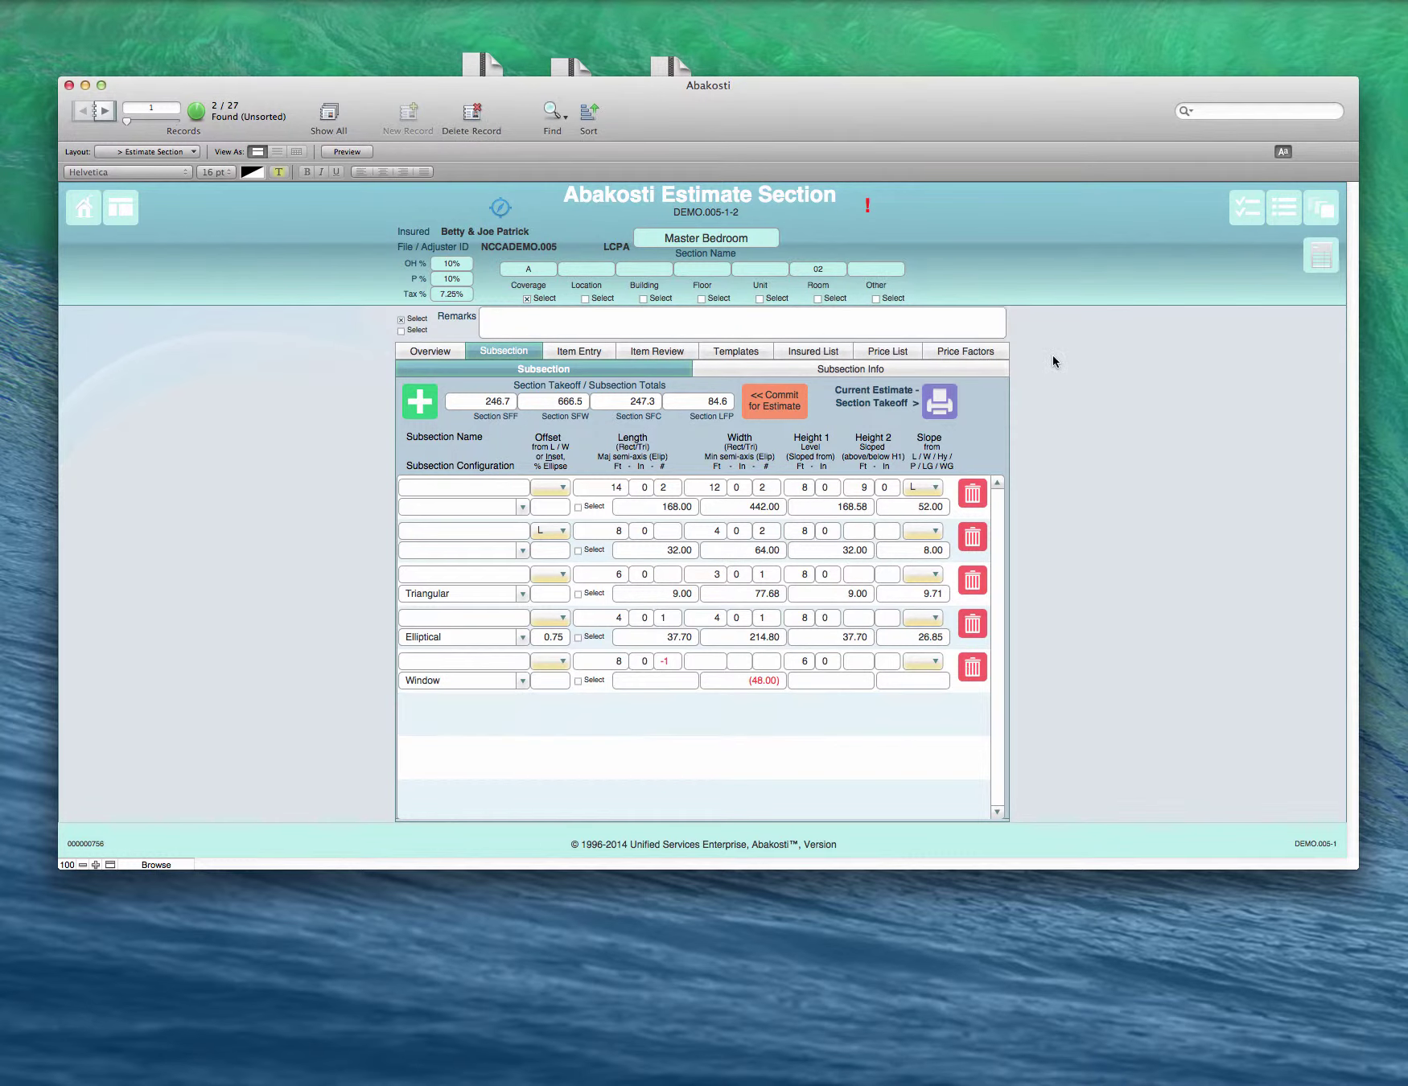
click(973, 667)
click(1065, 352)
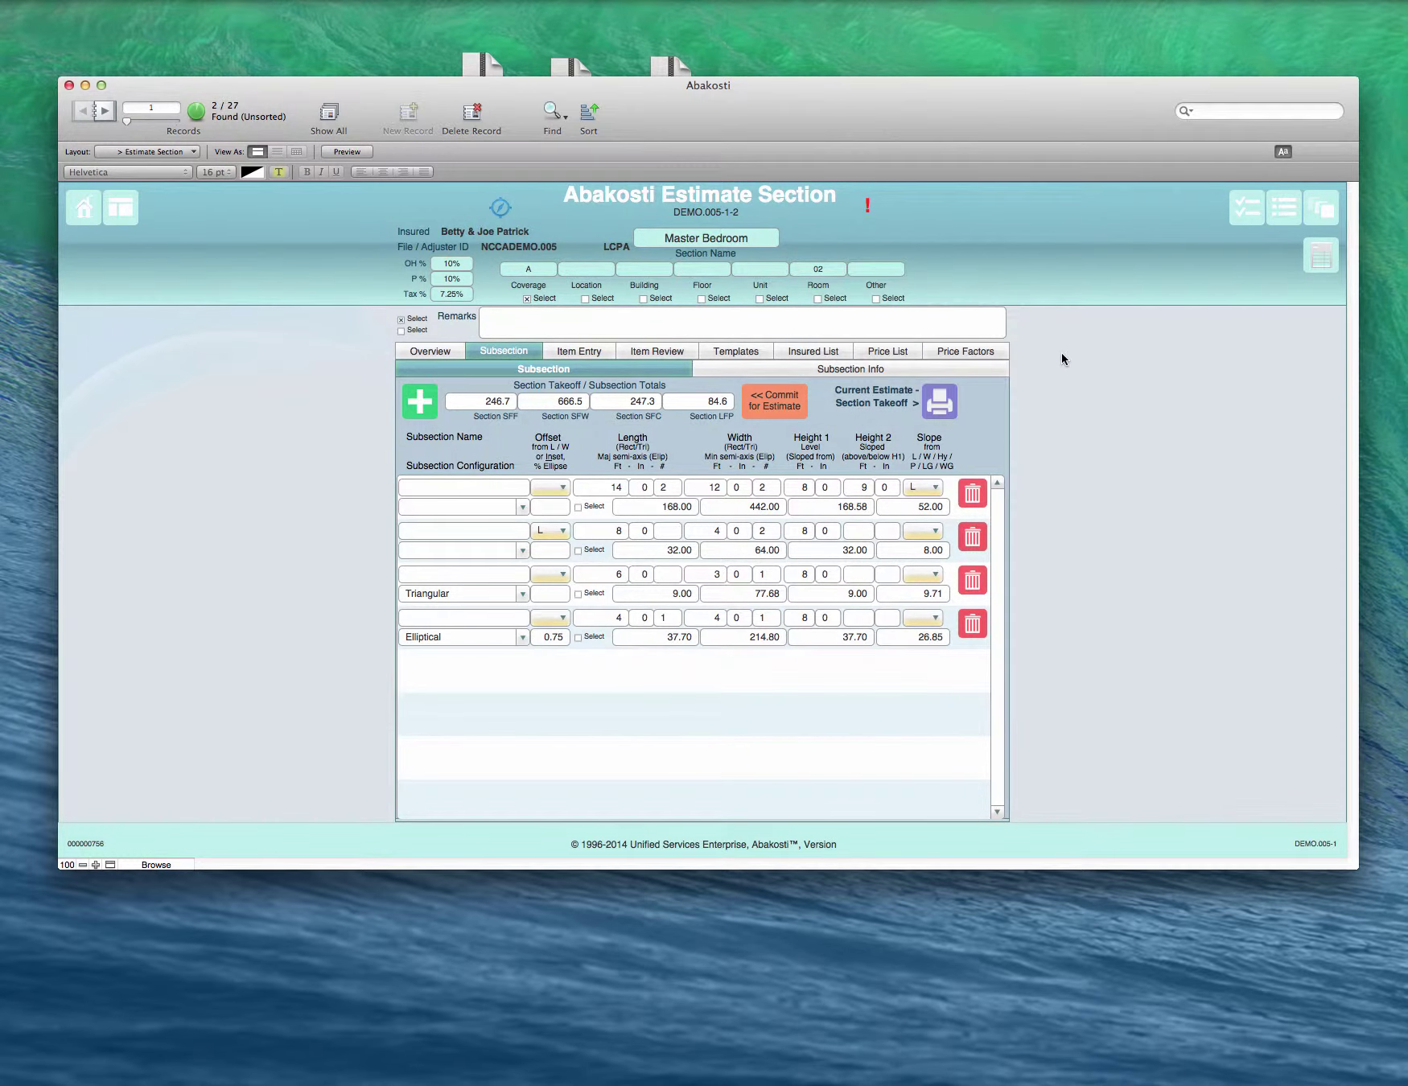
click(973, 624)
click(1067, 351)
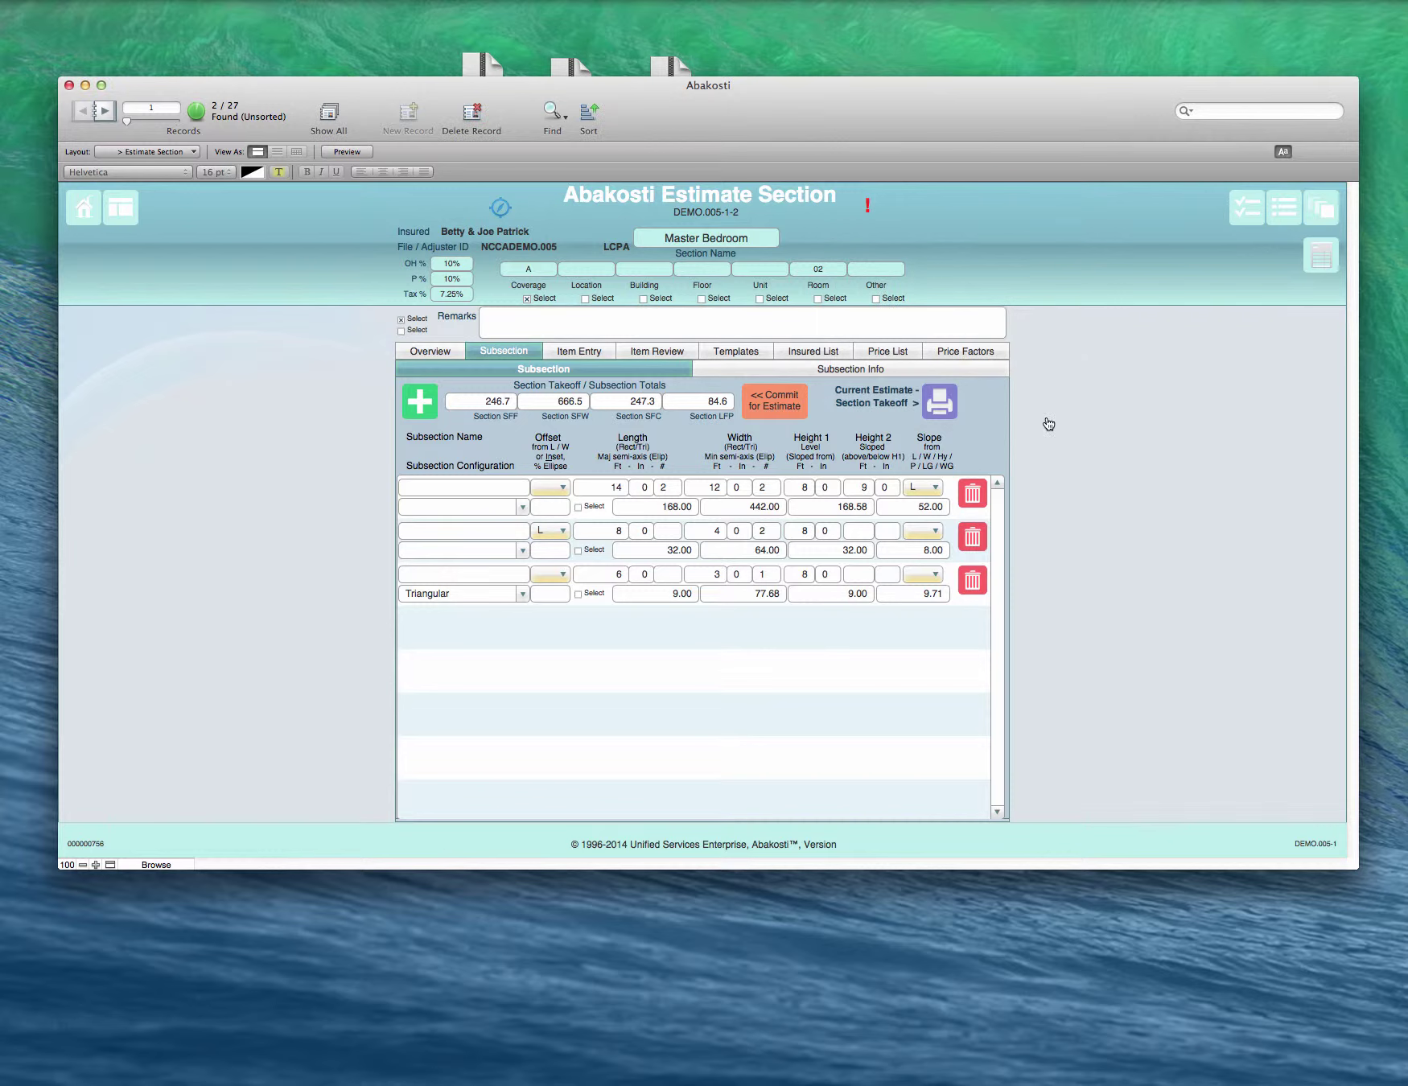
click(972, 580)
click(1071, 356)
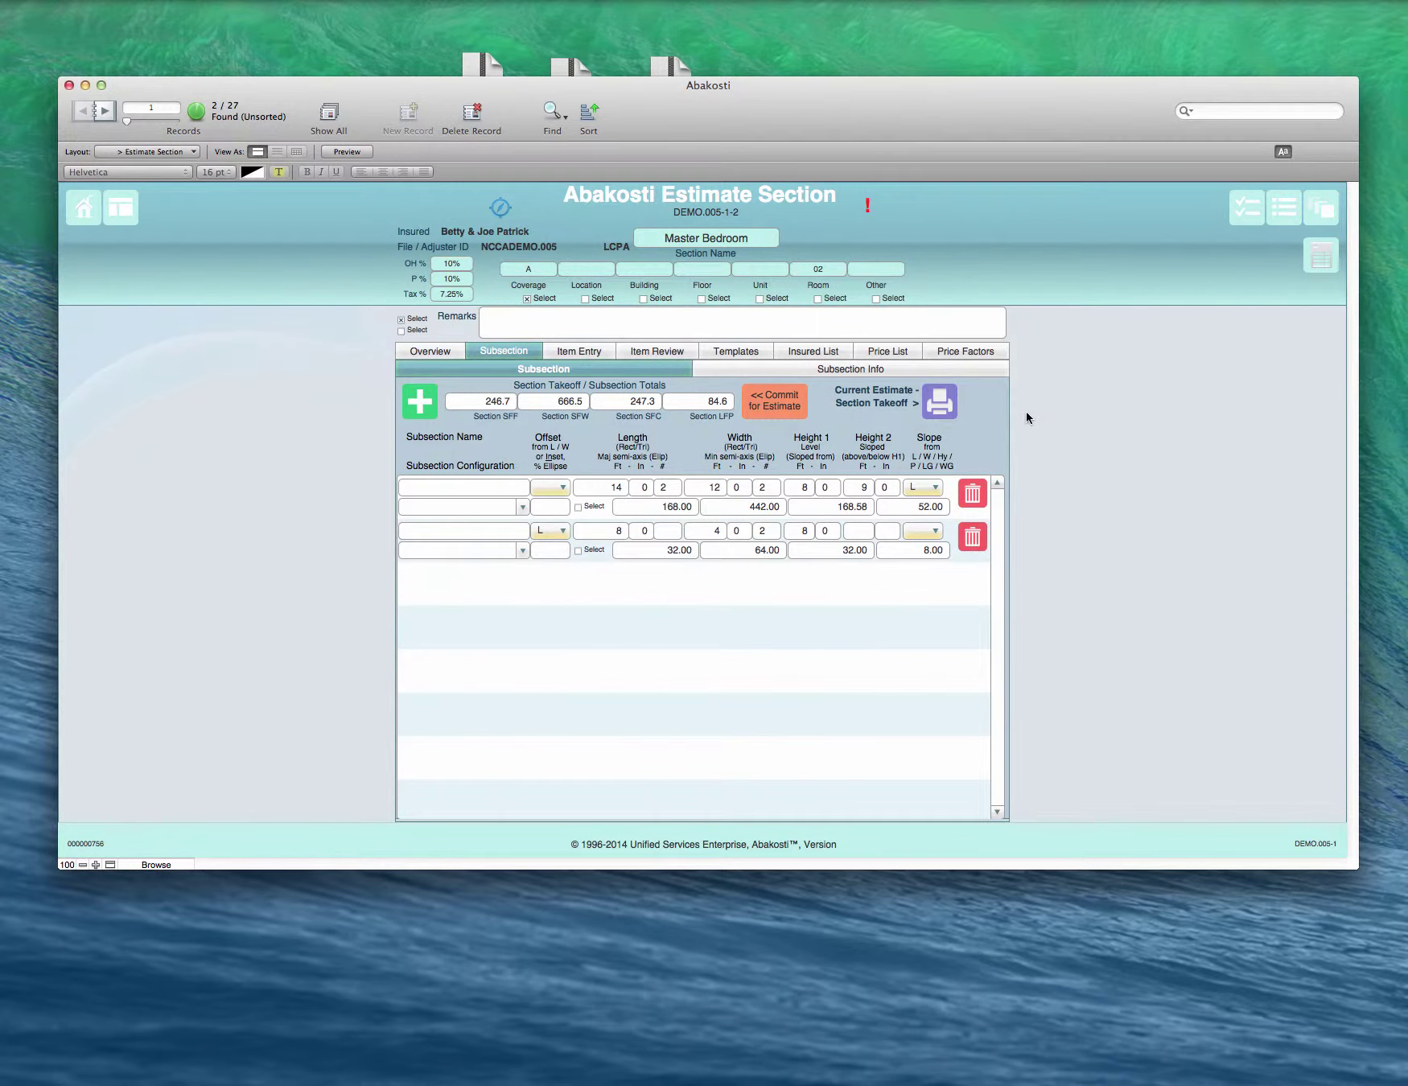
click(971, 539)
click(1059, 354)
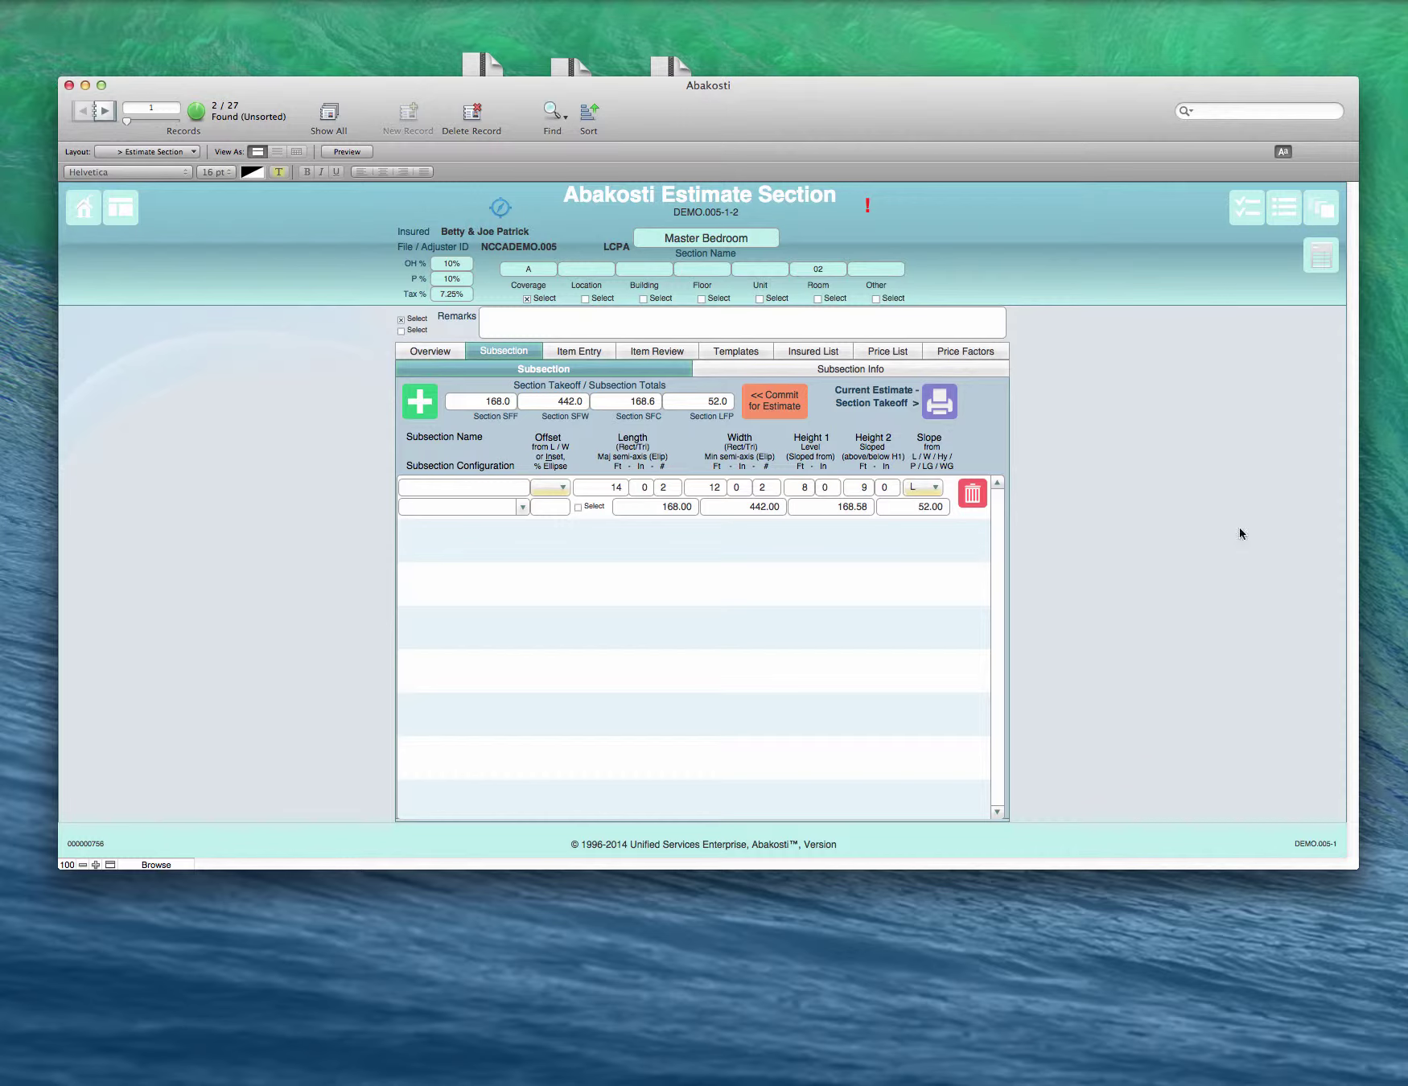
Step: Return to the estimate's section list and open the Roof section's subsections
click(1320, 258)
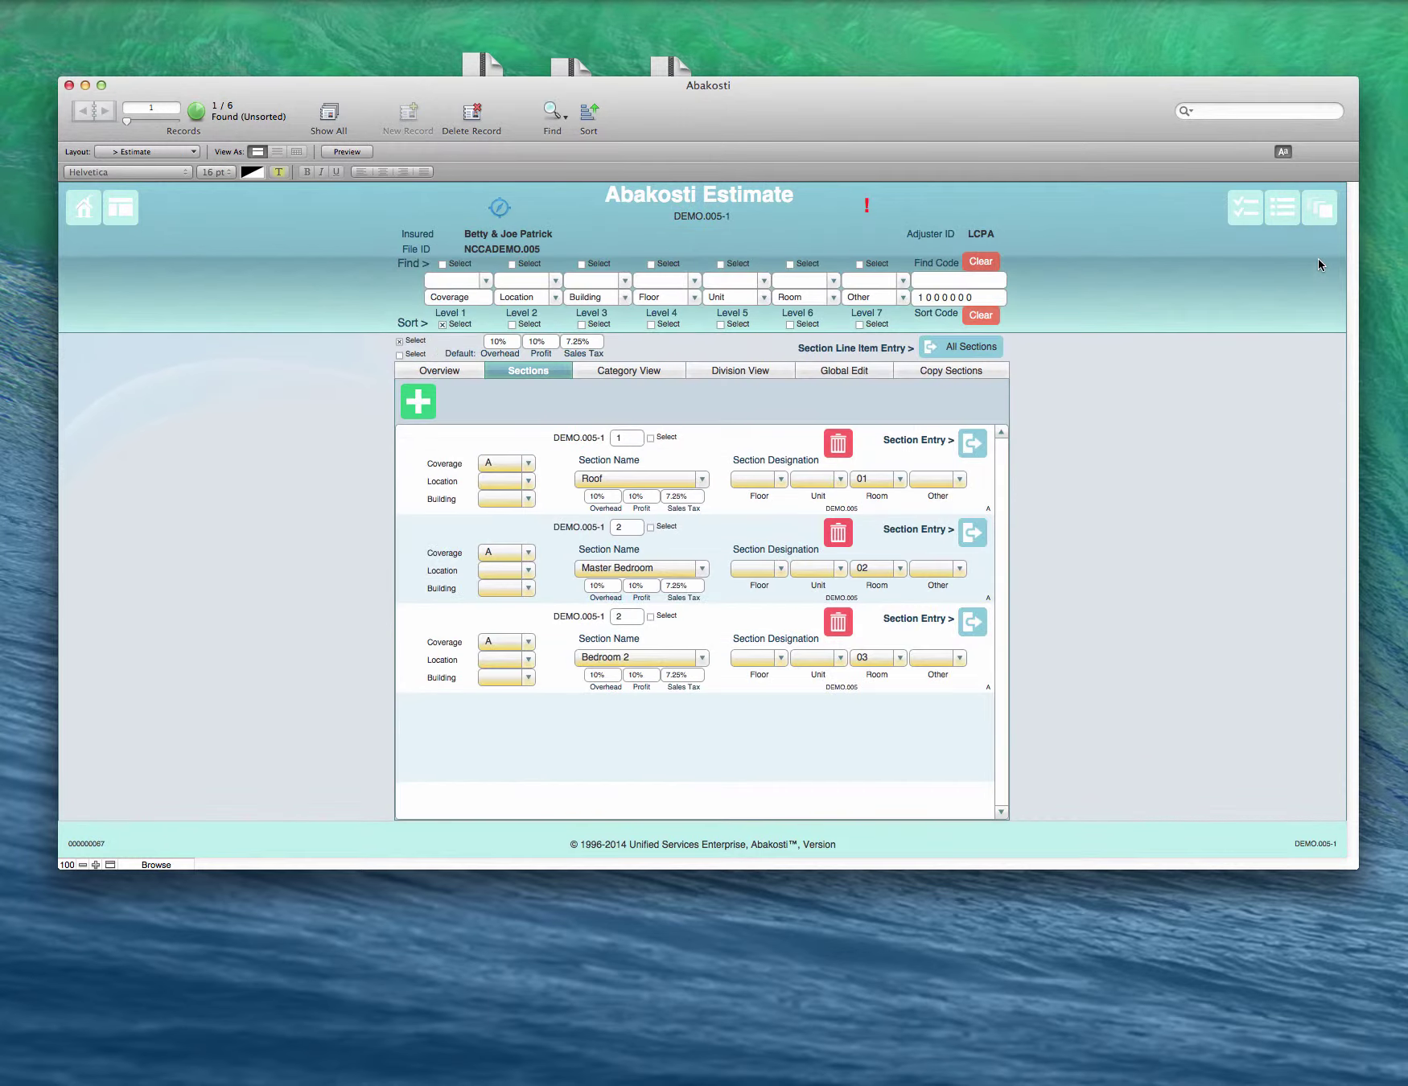
click(974, 443)
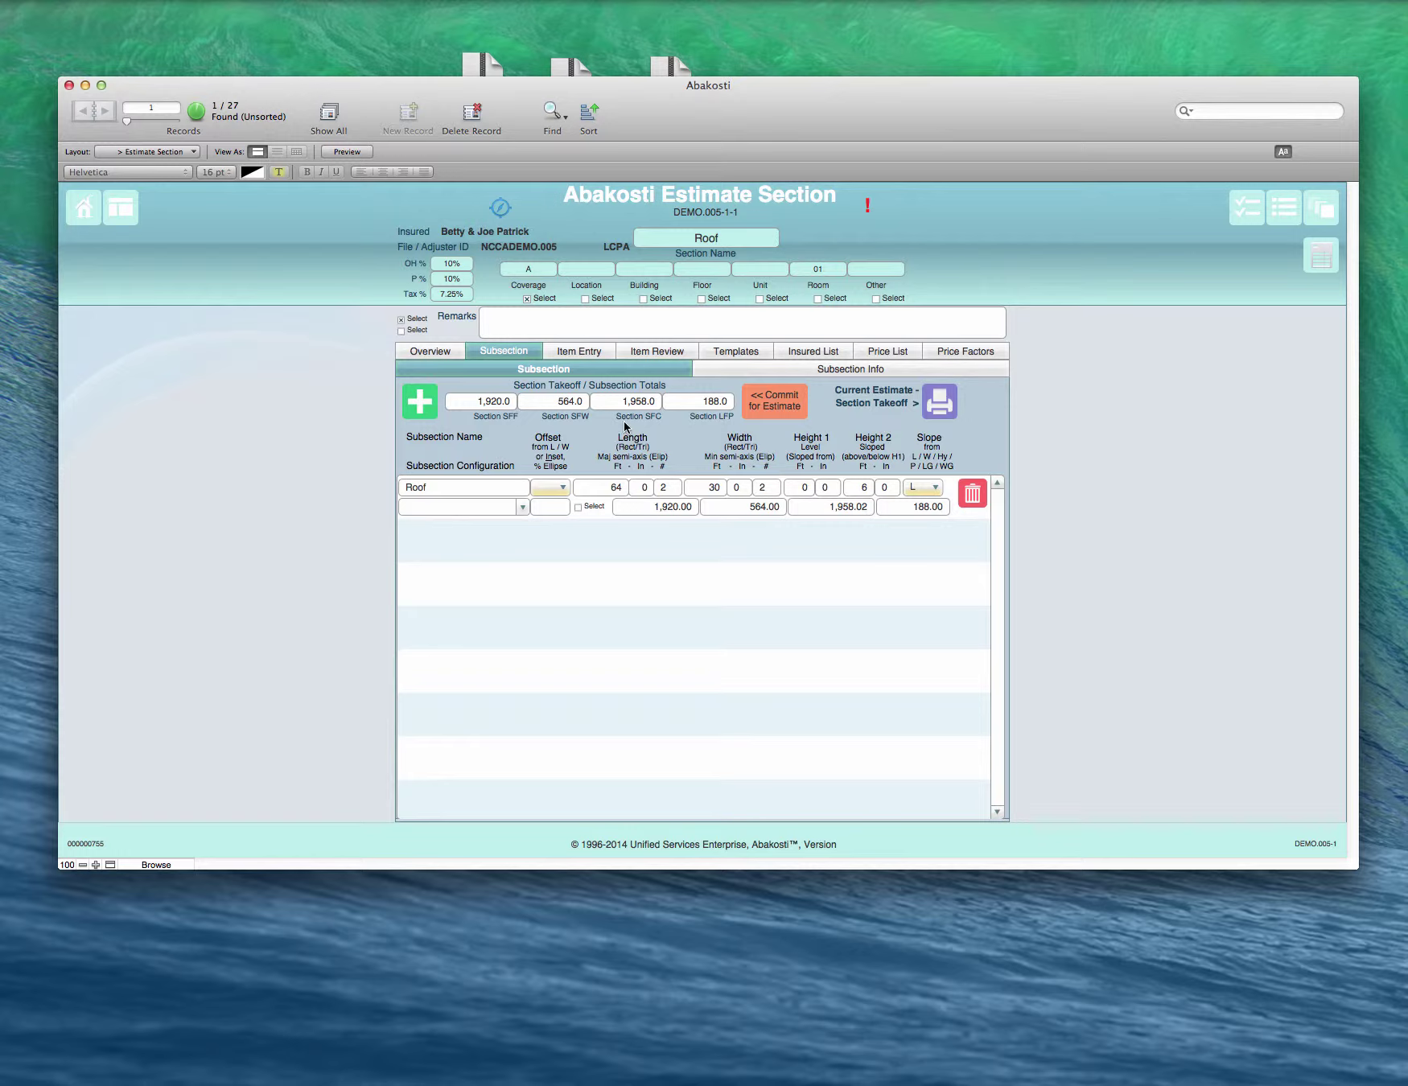
Step: Add a new Roof subsection row with length 64-0 and width 30-0
click(423, 404)
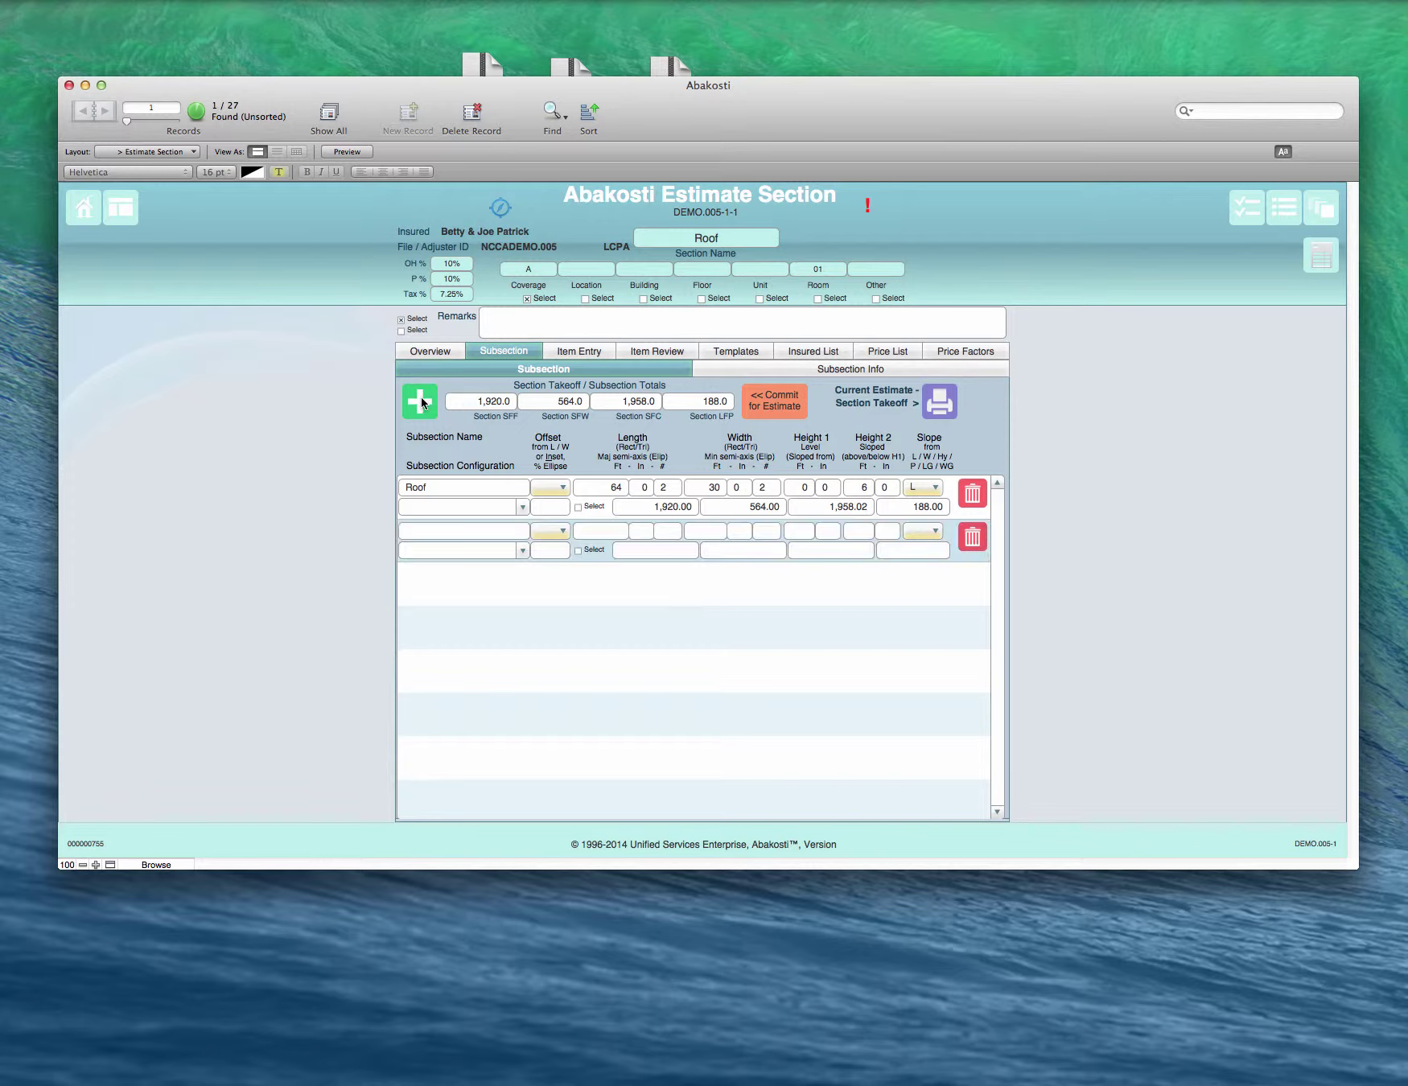
click(602, 532)
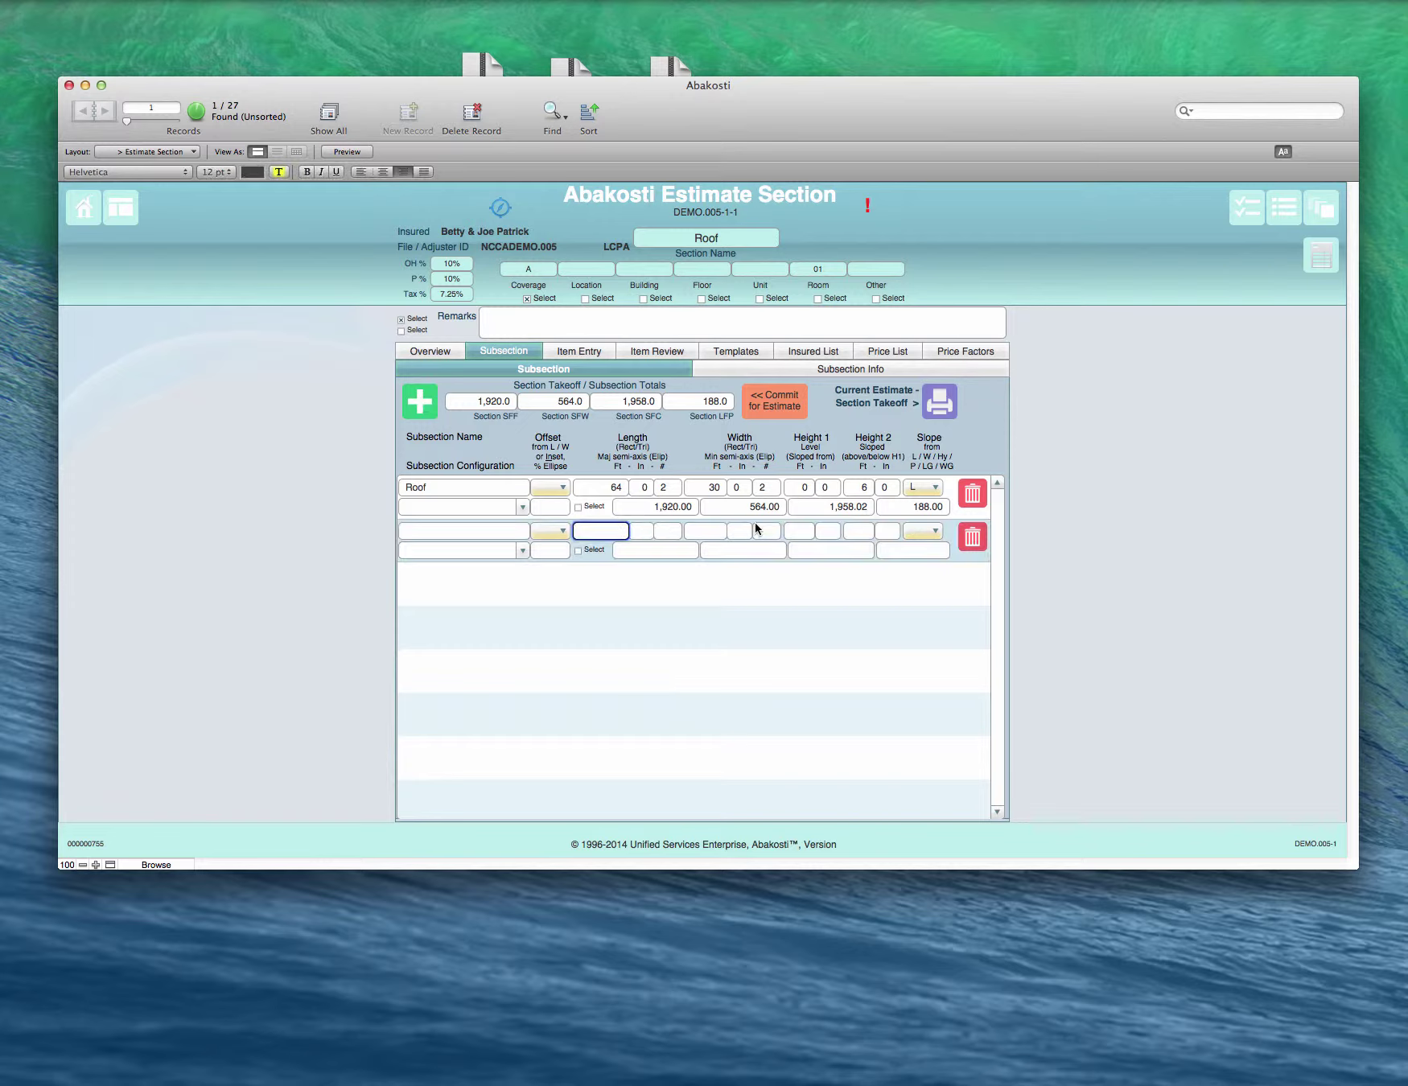
text(64)
key(Tab)
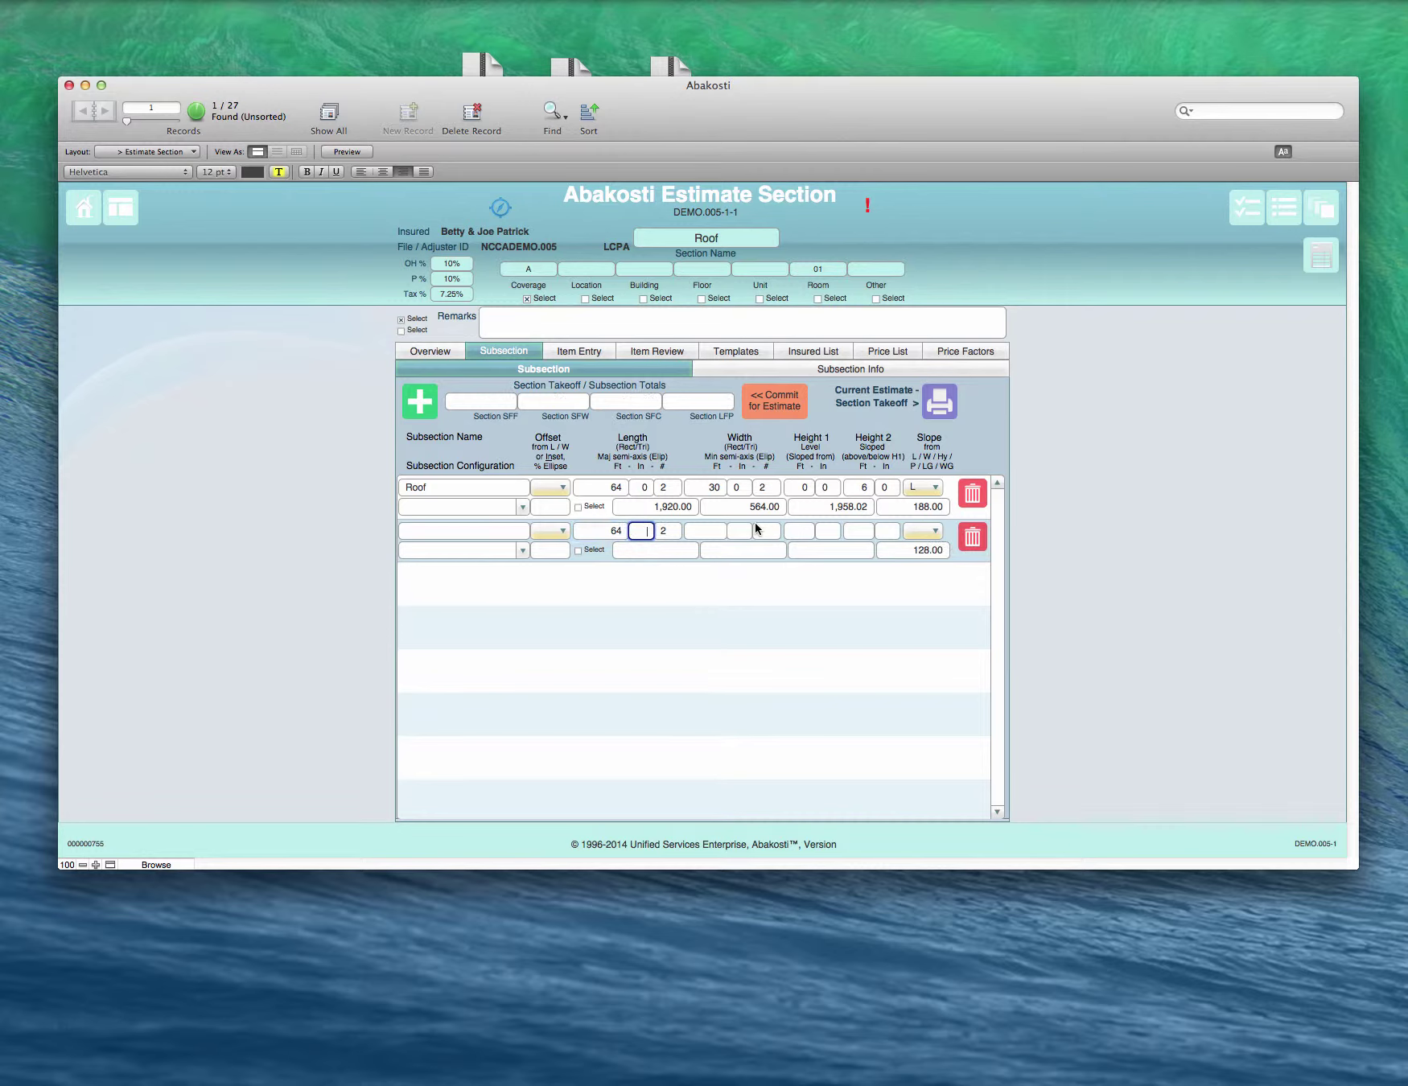
text(0)
key(Tab)
text(30)
key(Tab)
text(0)
key(Tab)
Step: Enter a 0-0 level height and a 6-0 sloped height for the new row
text(2)
key(Tab)
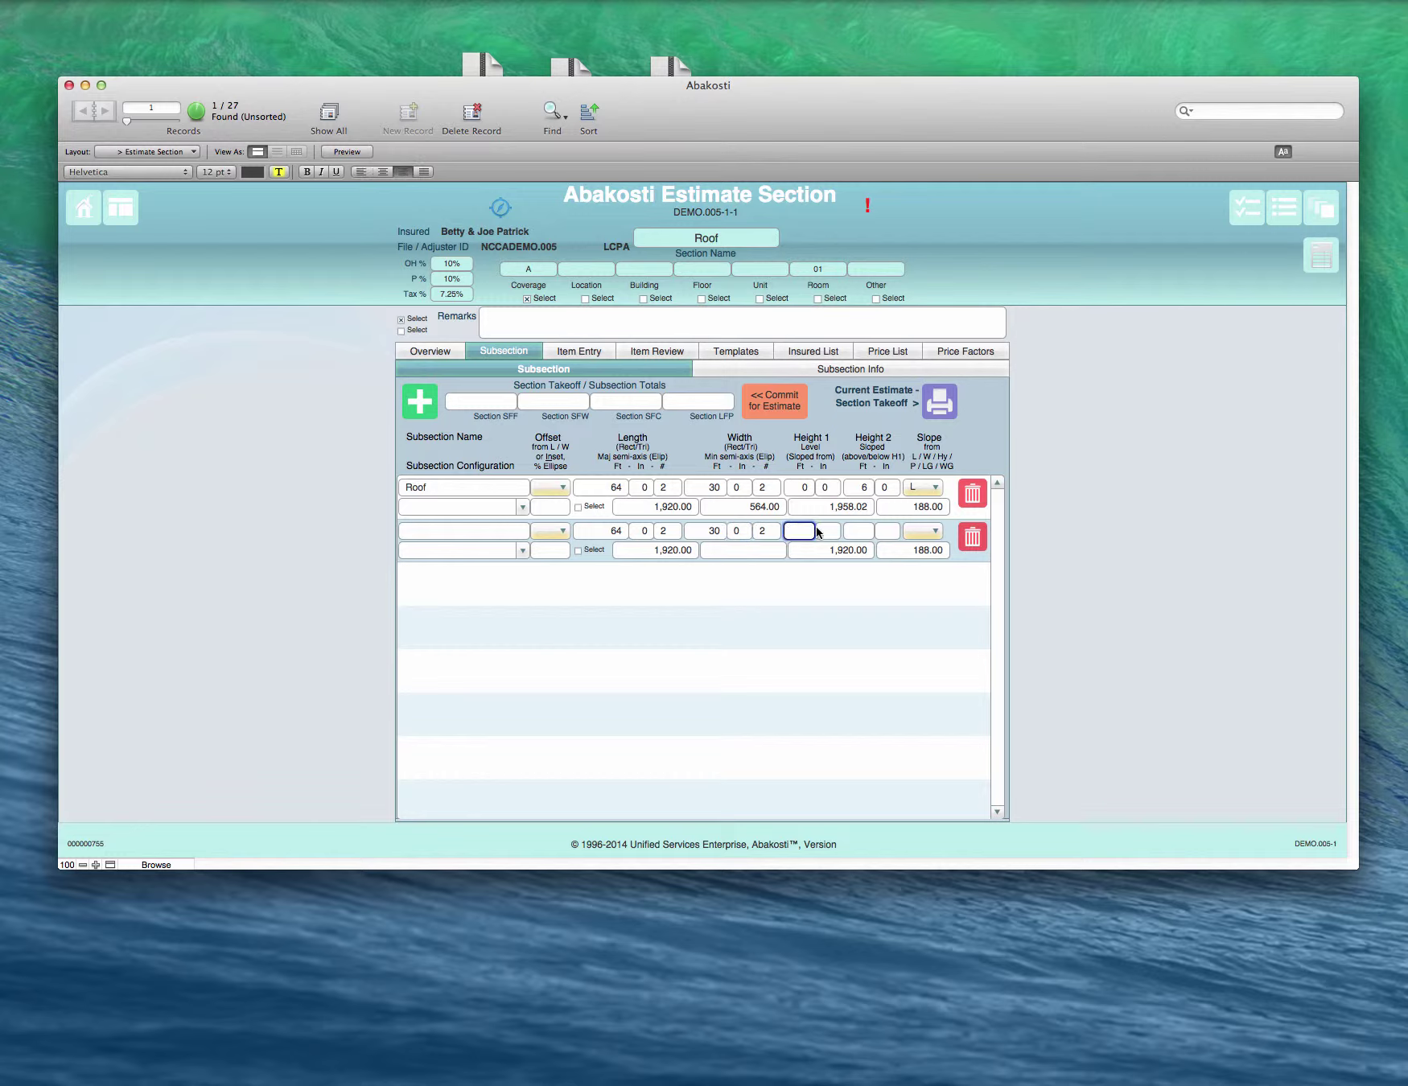
text(0)
key(Tab)
text(0)
click(858, 531)
text(6)
key(Tab)
text(0)
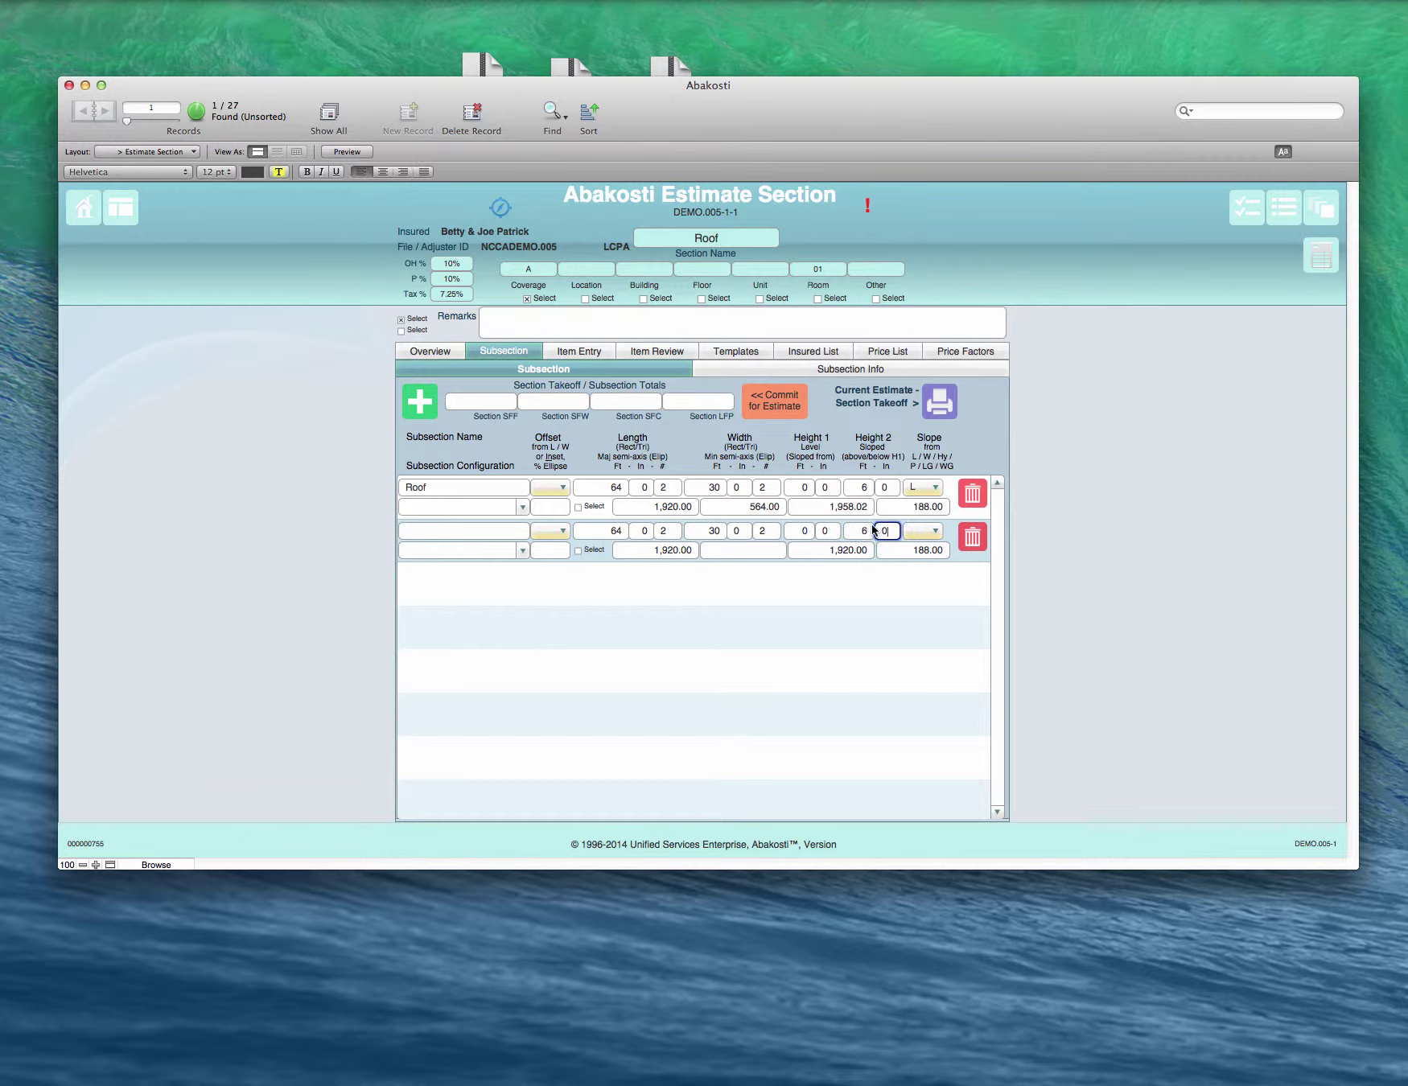
key(Tab)
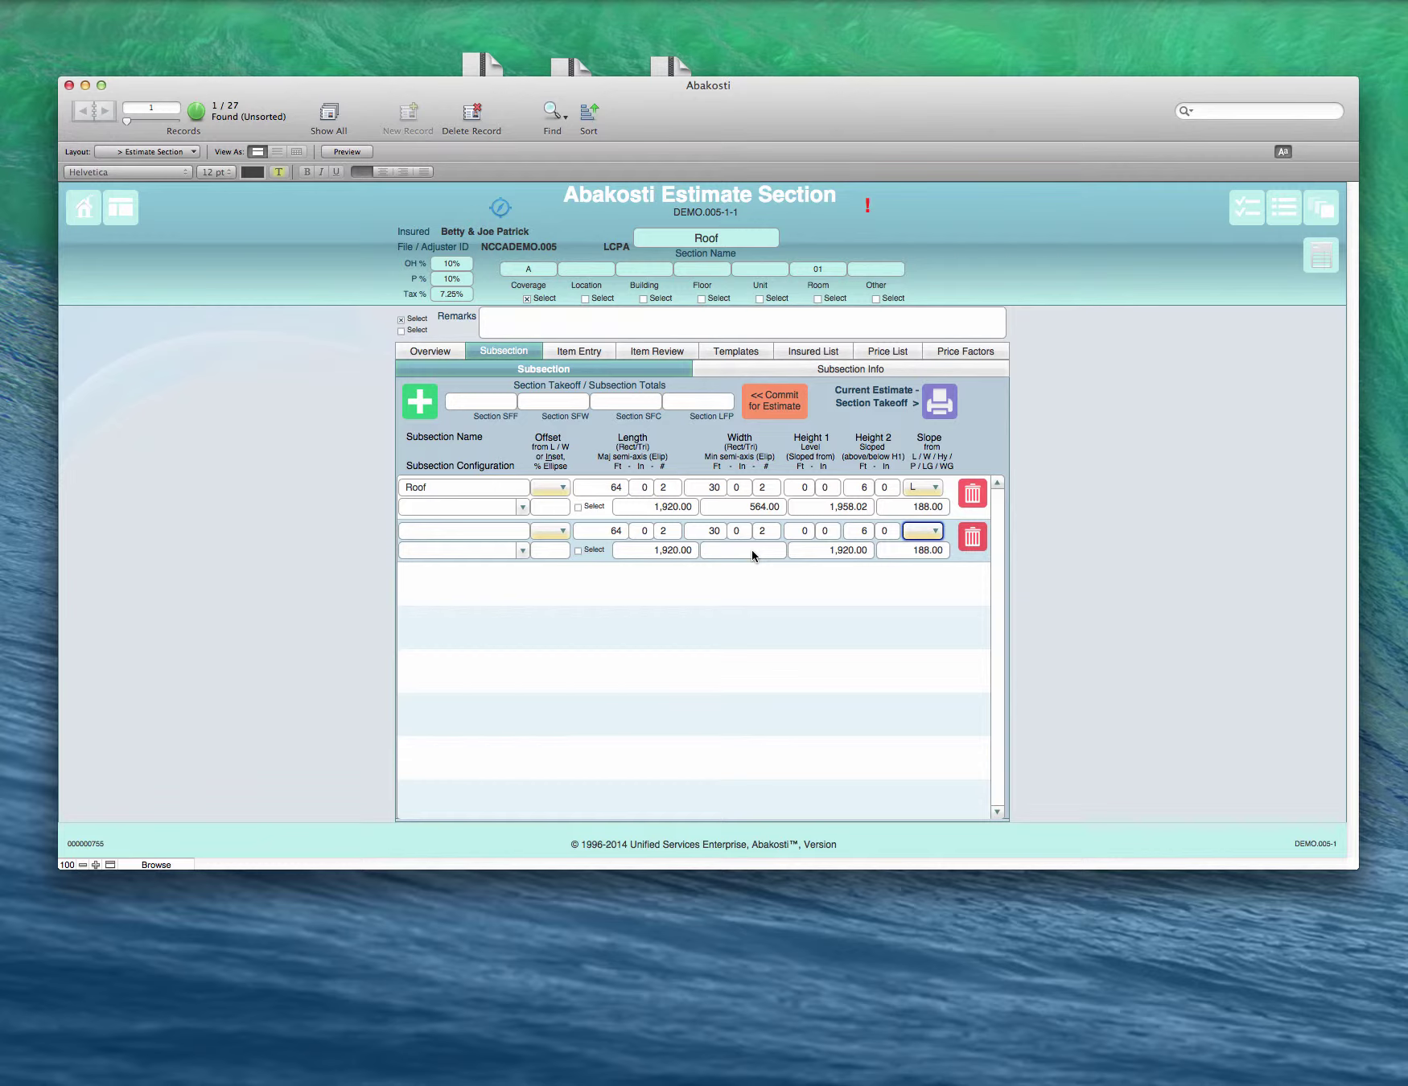
Step: Try the L slope, then W, on the second Roof subsection's row 2
click(938, 534)
click(921, 545)
key(space)
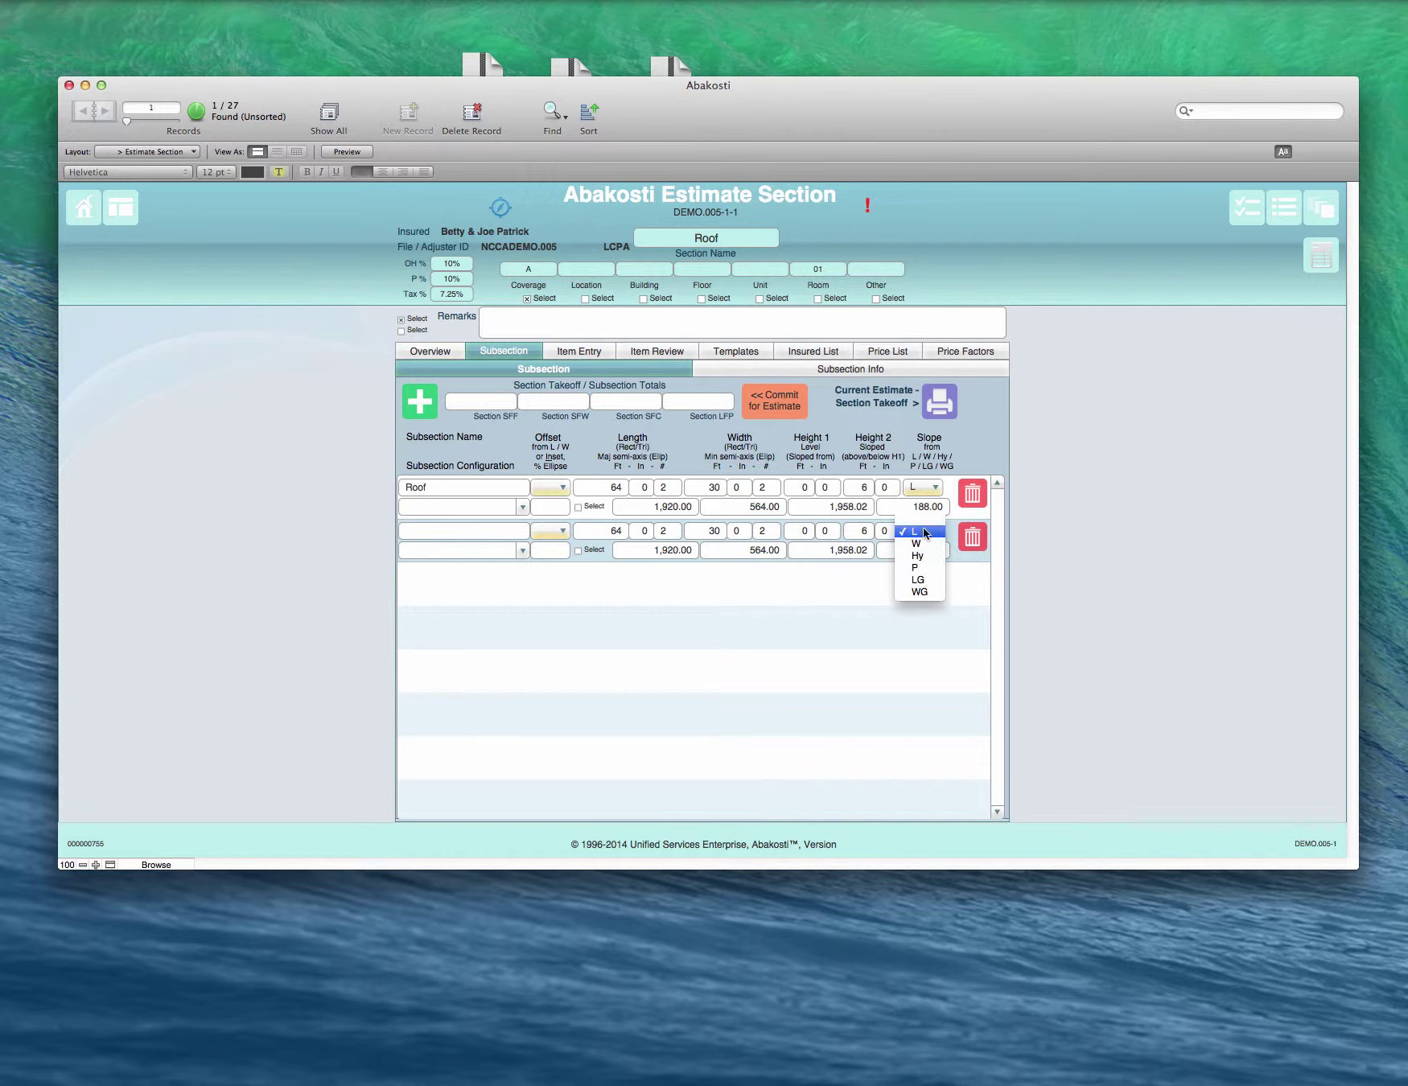
key(Down)
key(Return)
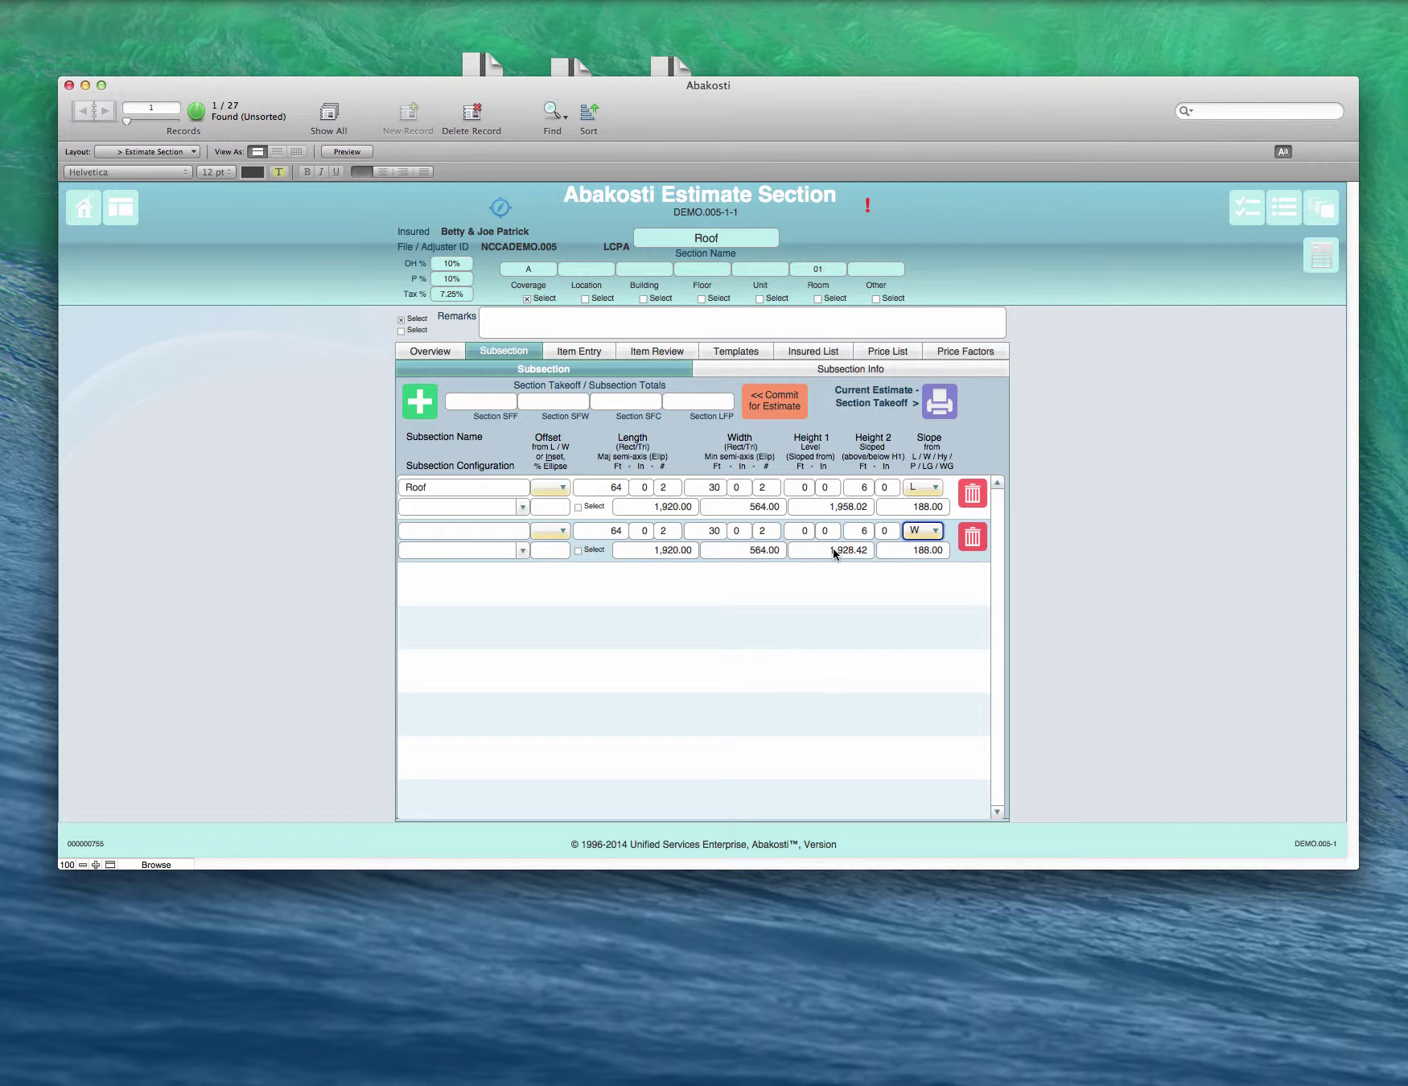
Step: Switch the row 2 slope to Hy and keep it, giving totals 1,920.00, 1,920.00 and 188.00
click(922, 530)
click(922, 544)
click(934, 534)
click(934, 534)
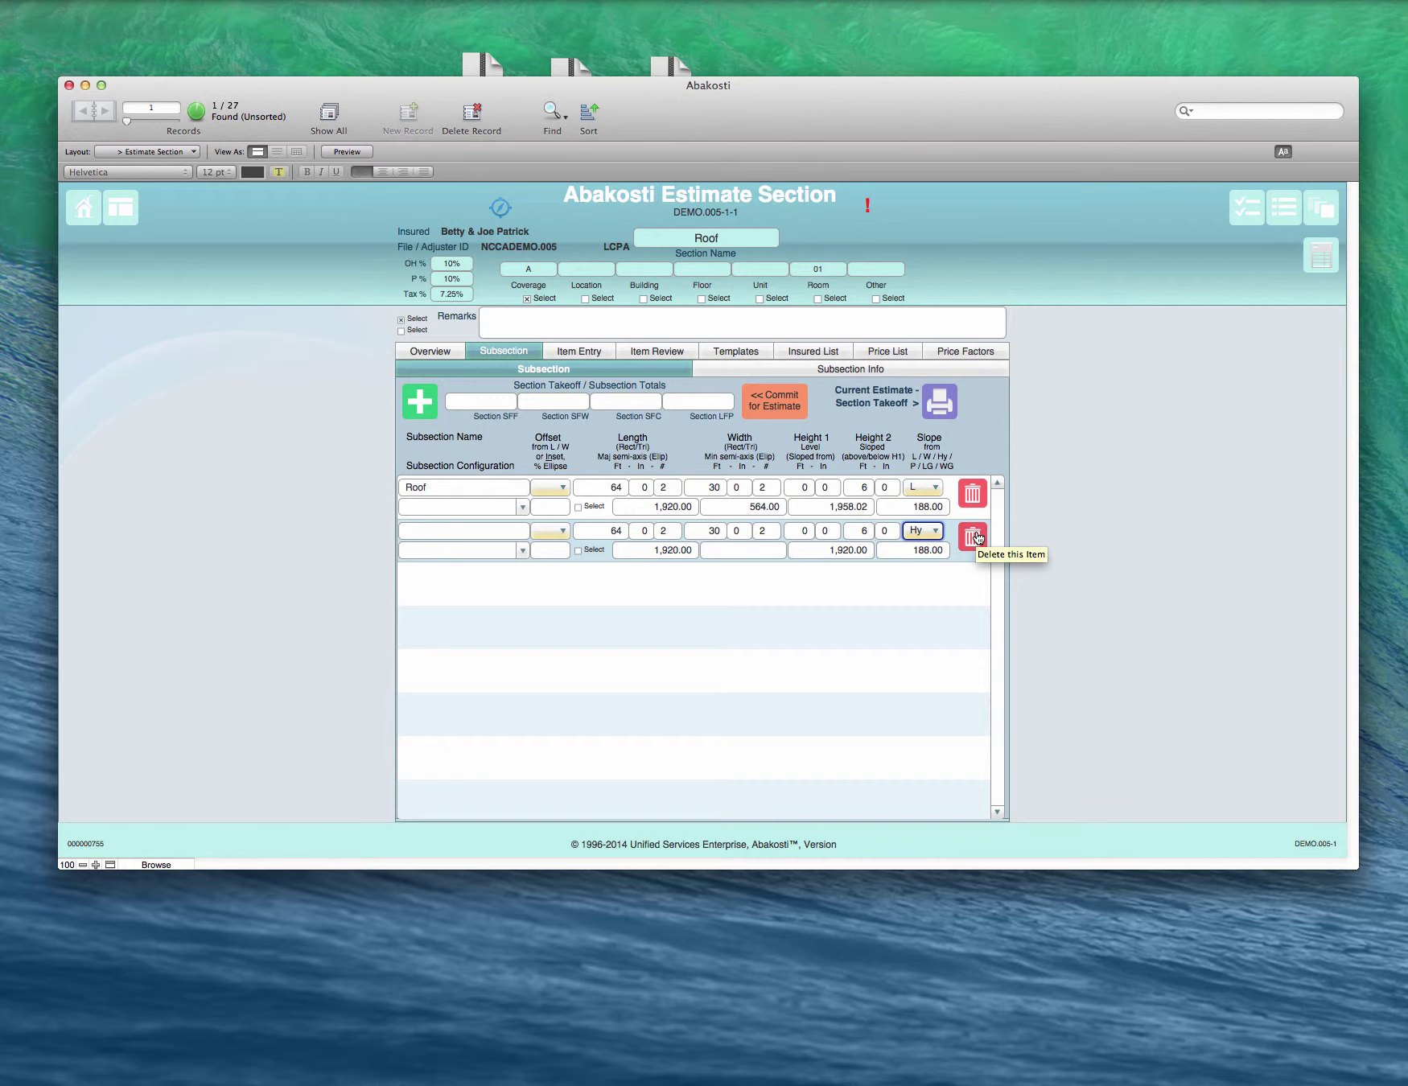
click(933, 532)
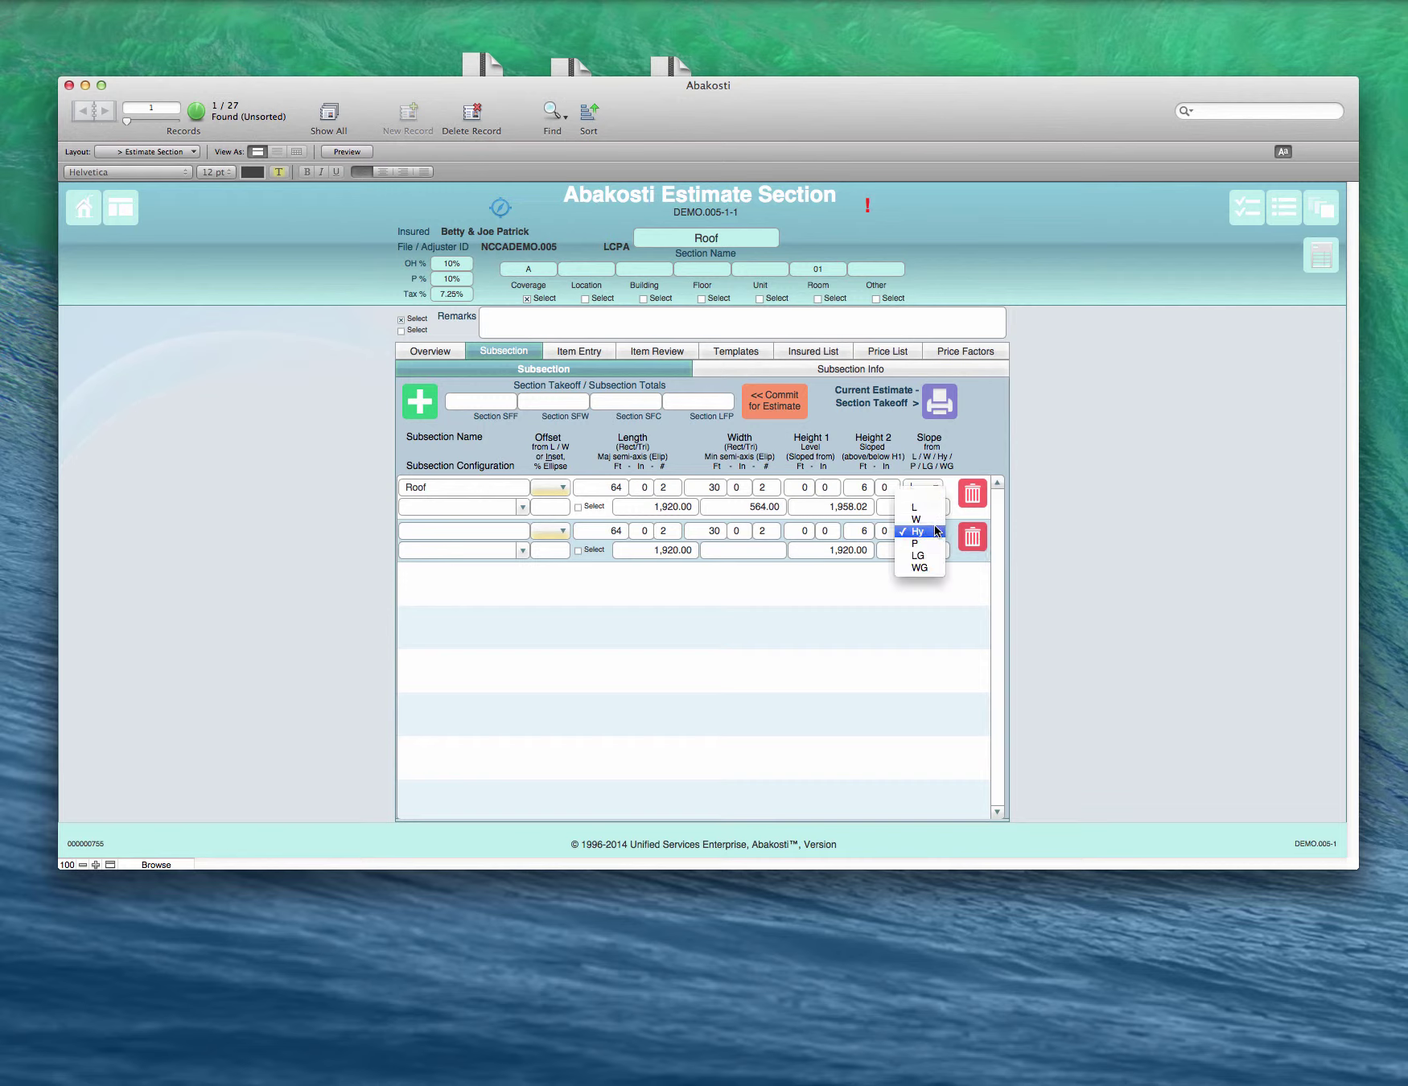
Step: Cycle the row 2 slope through P, LG and WG, ending on LG with a 180.00 width total
click(926, 549)
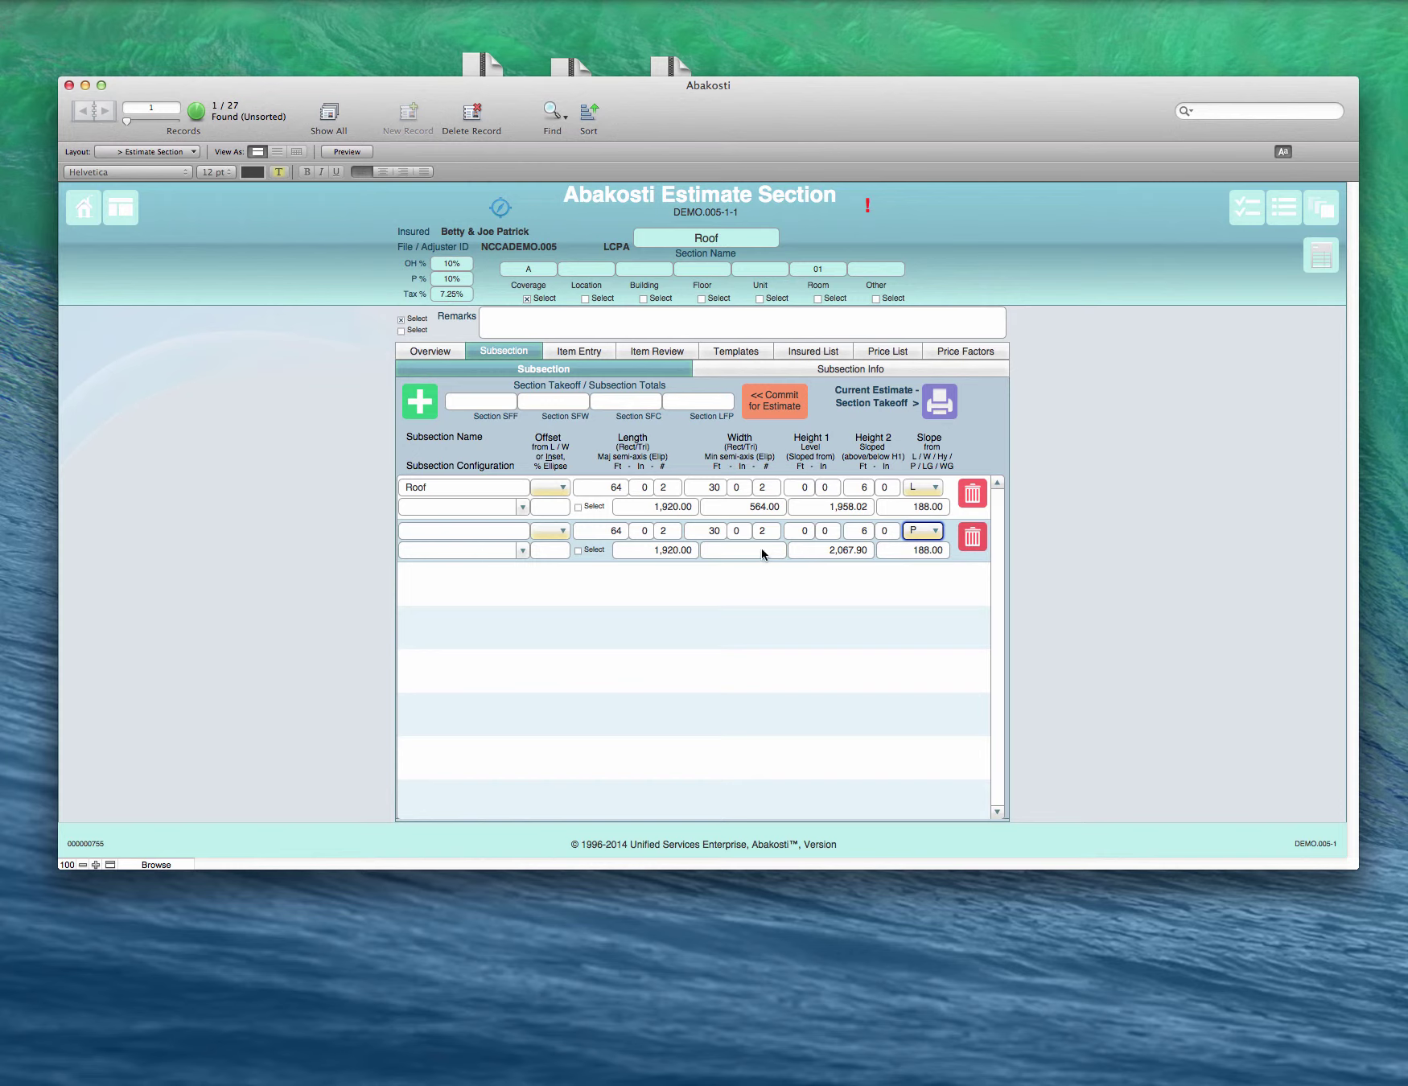
click(923, 533)
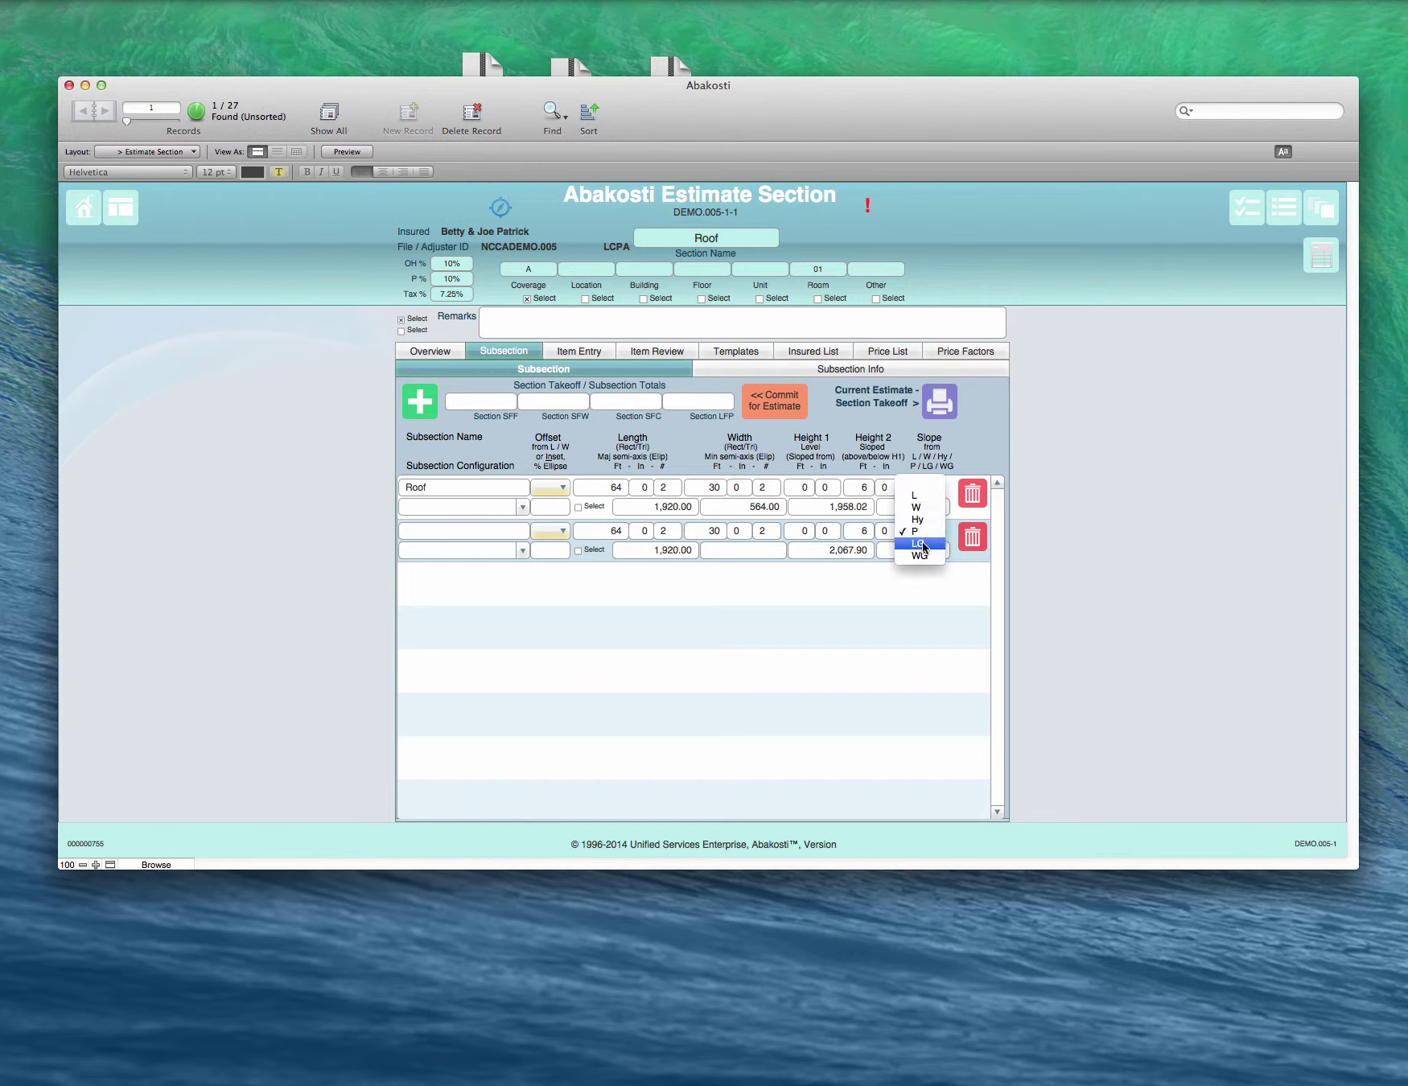
click(922, 544)
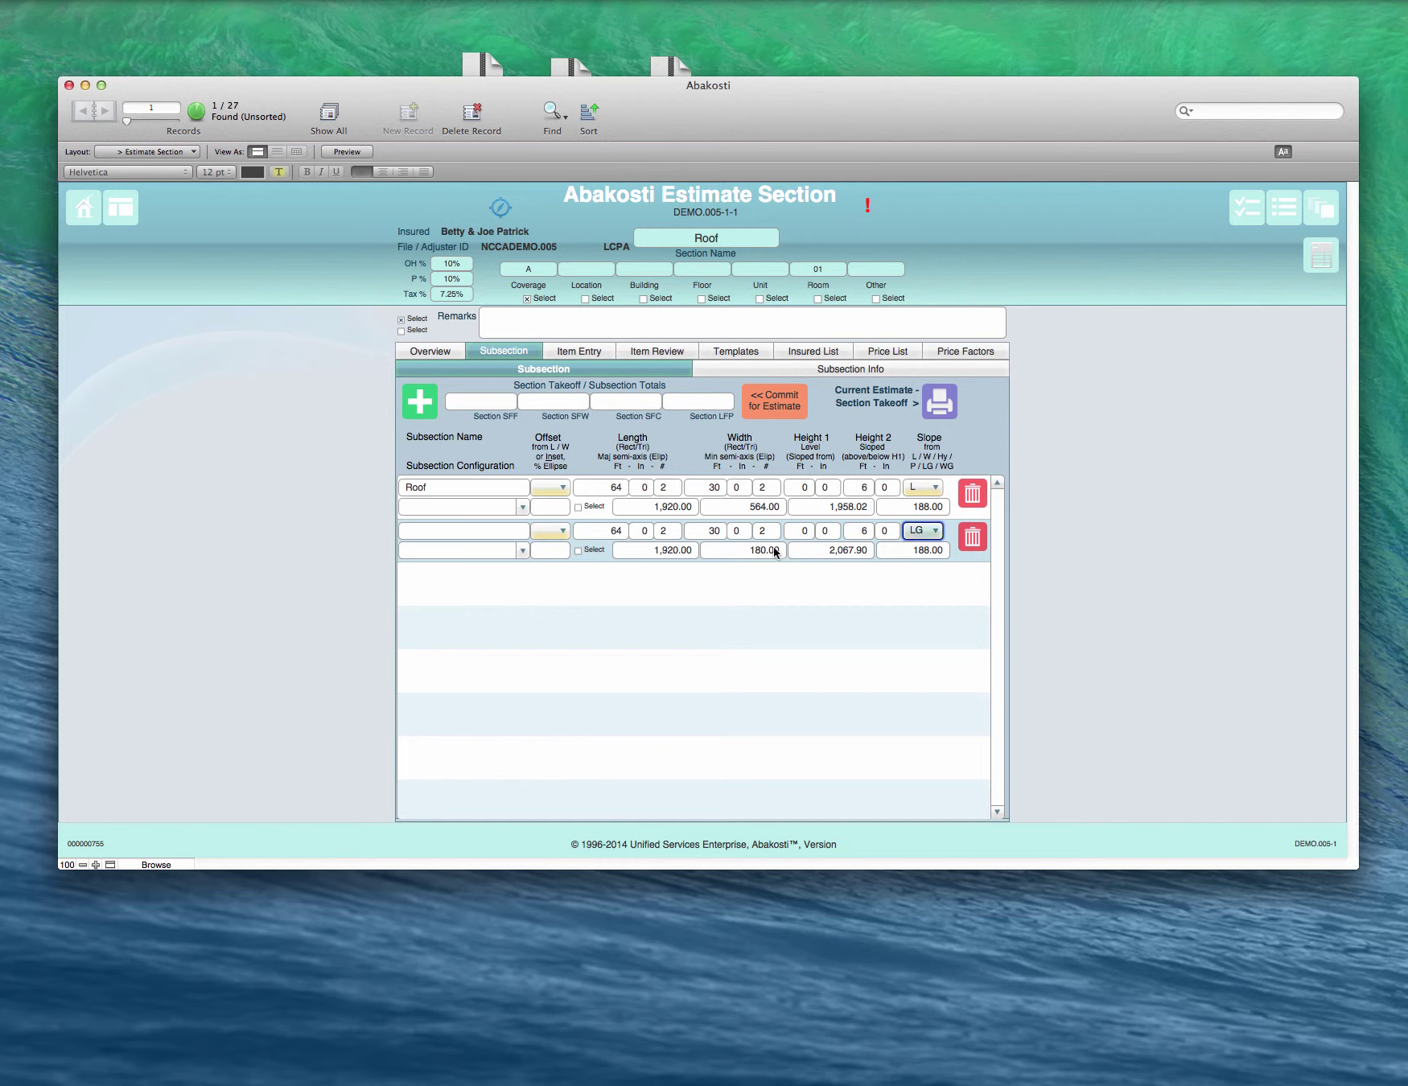
click(923, 531)
click(898, 560)
click(924, 532)
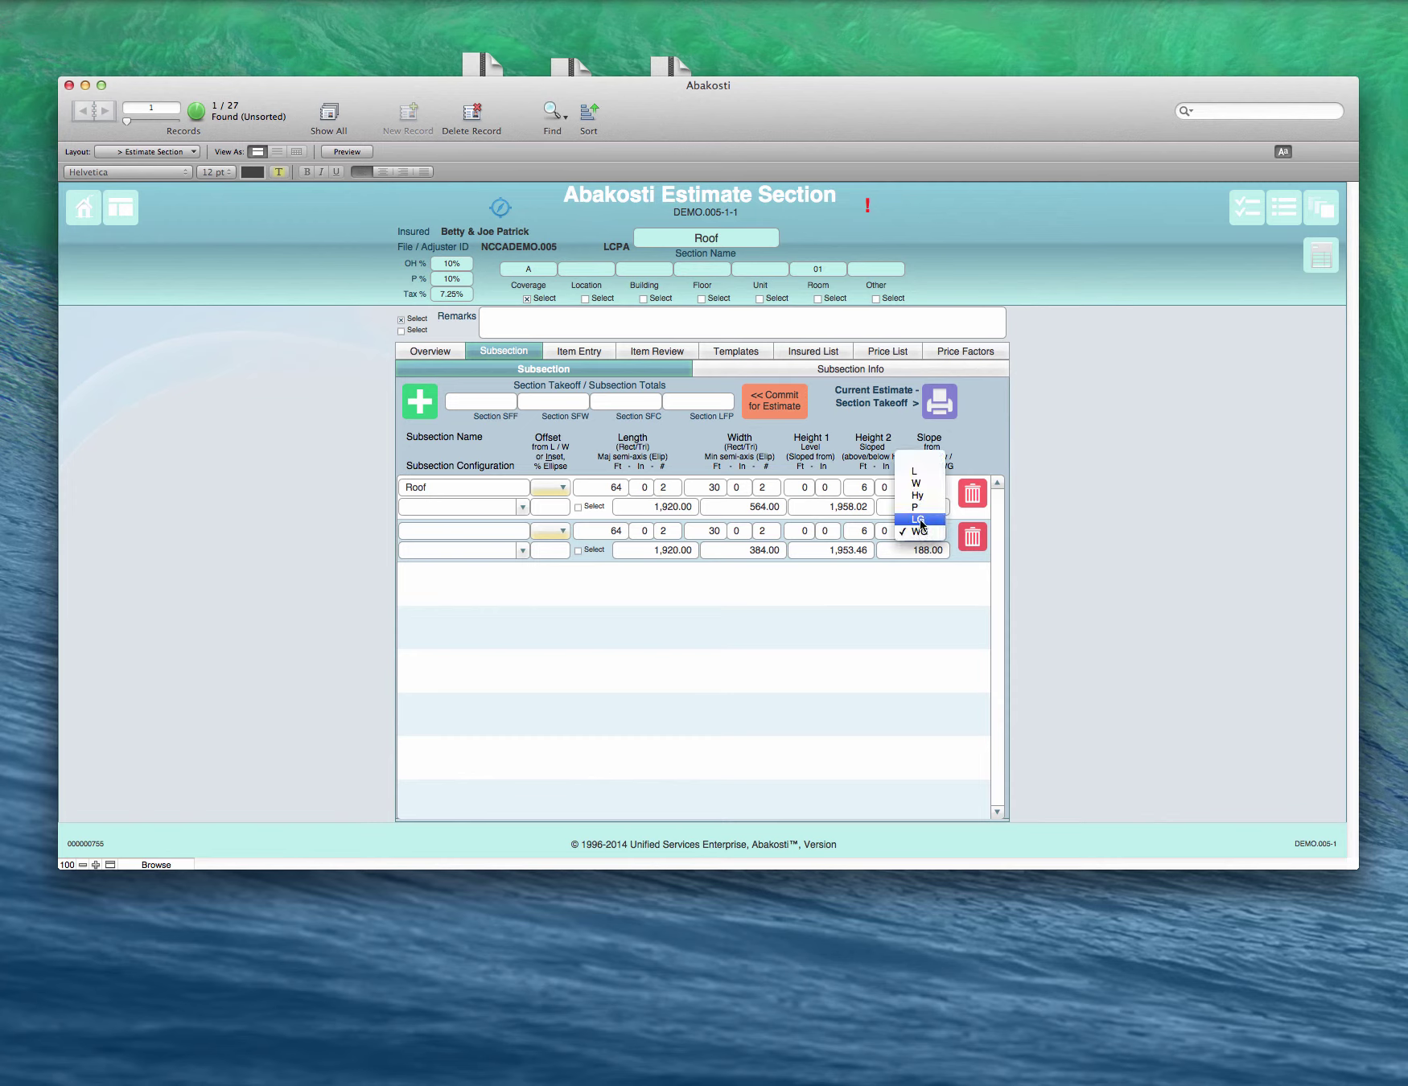
click(922, 522)
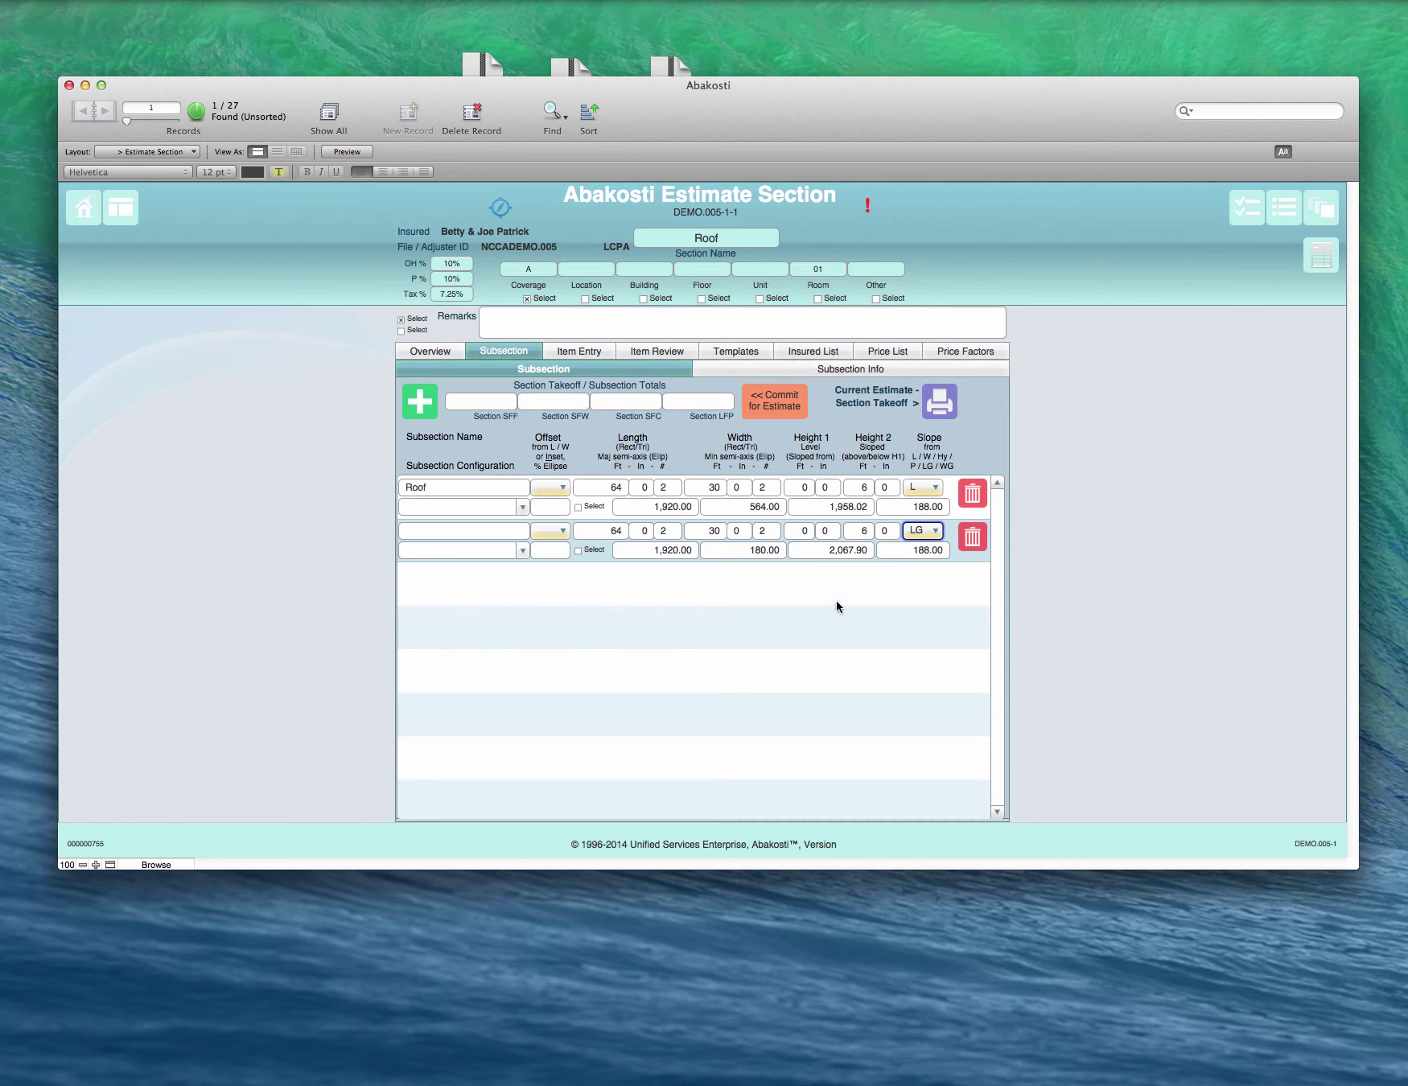
Step: Delete the row 2 Roof subsection, leaving only the 64 by 30 ft L-slope Roof
click(972, 537)
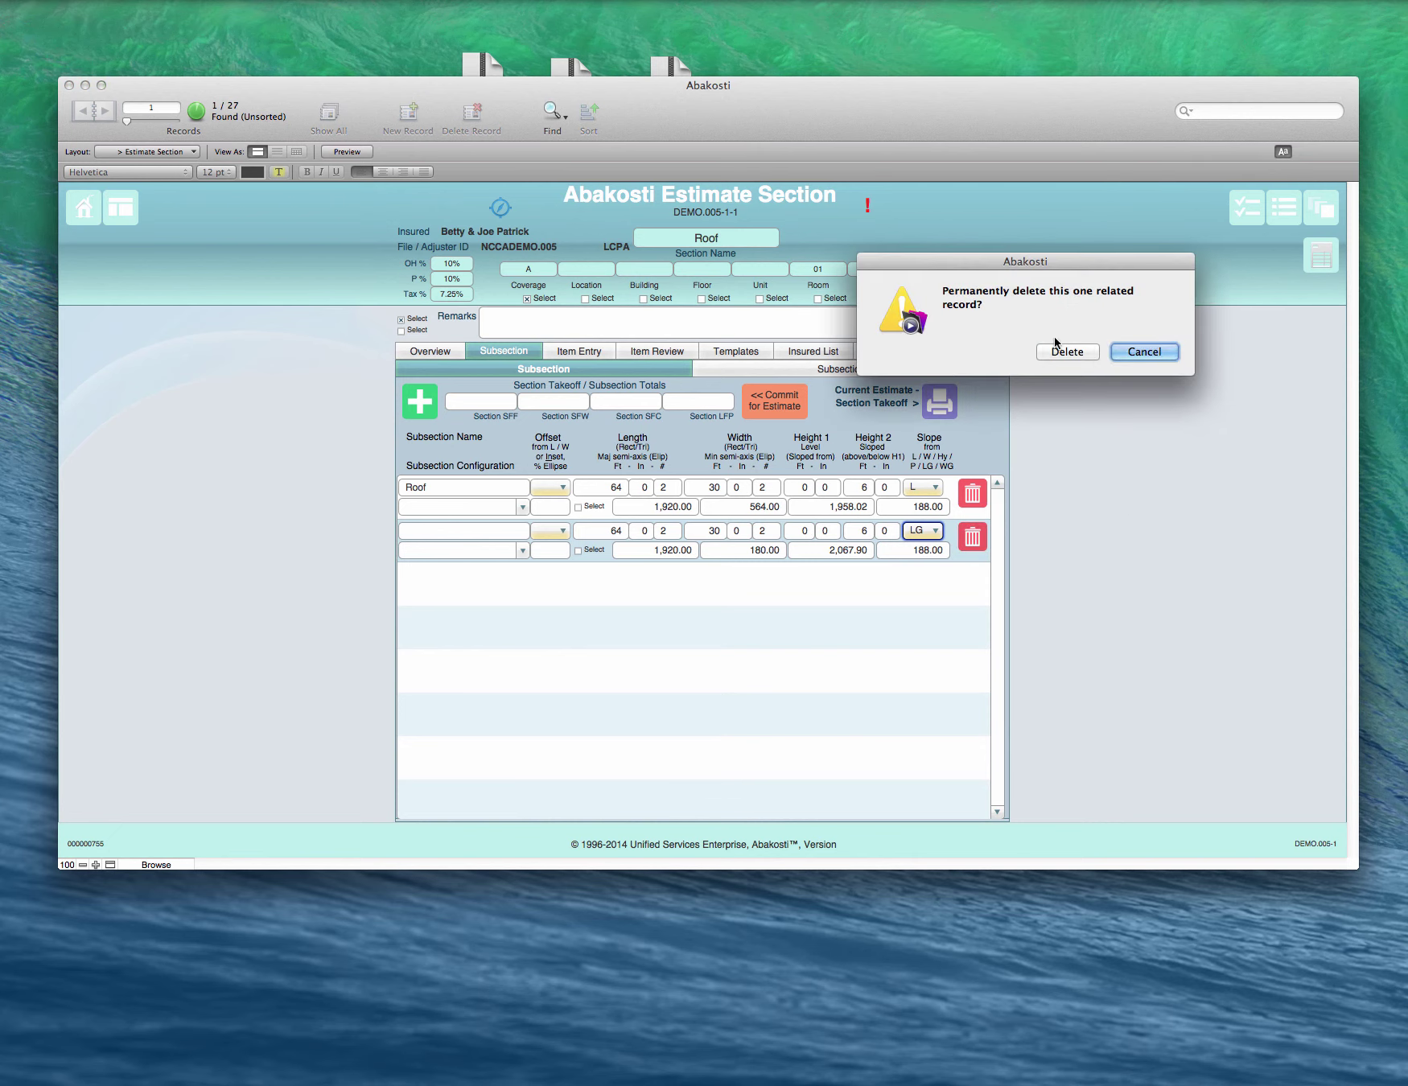
click(1067, 352)
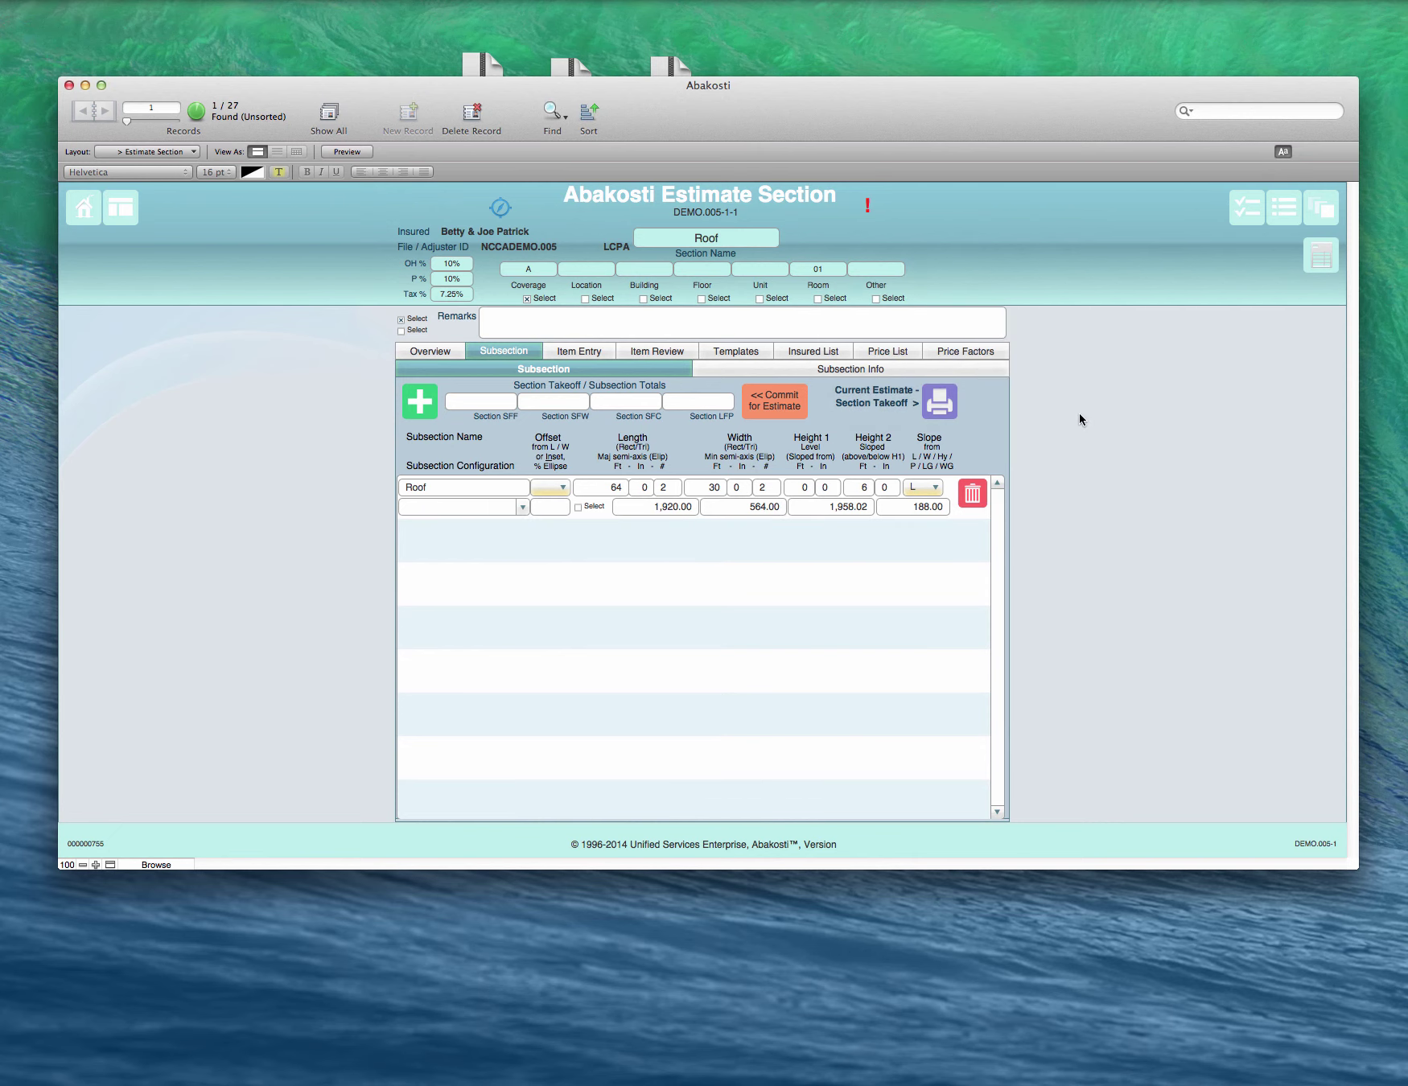